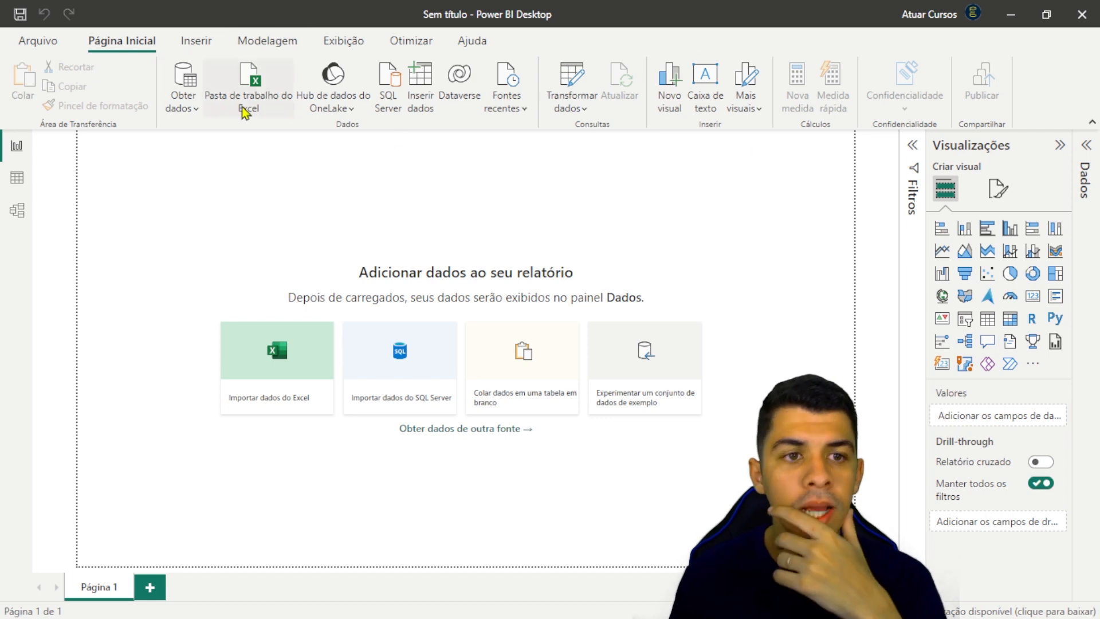
pyautogui.click(205, 54)
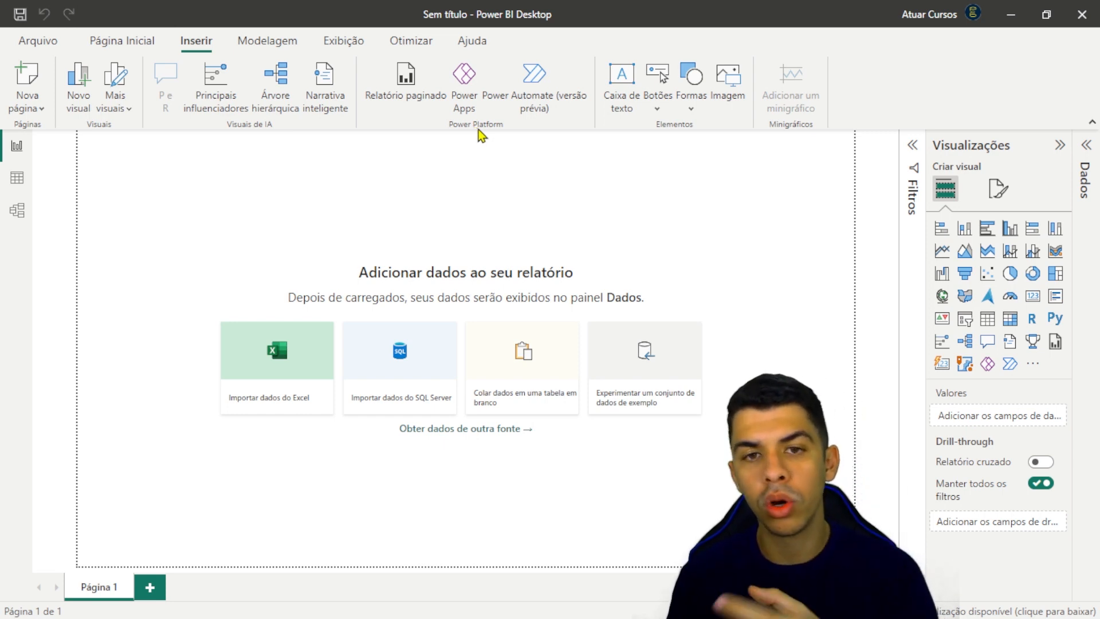
pyautogui.click(281, 45)
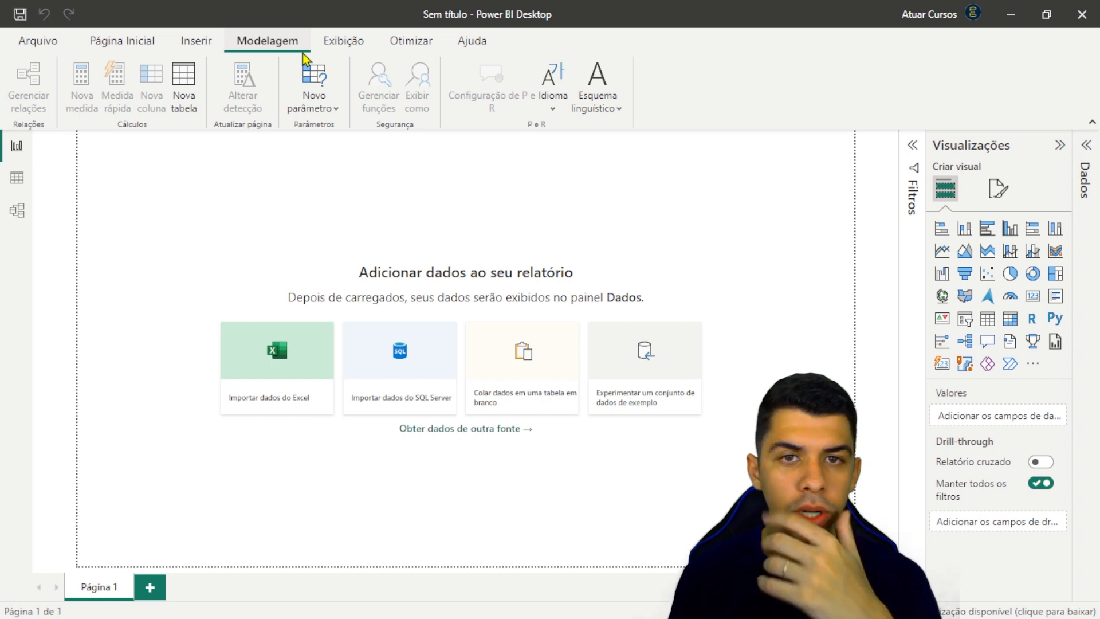
pyautogui.click(346, 42)
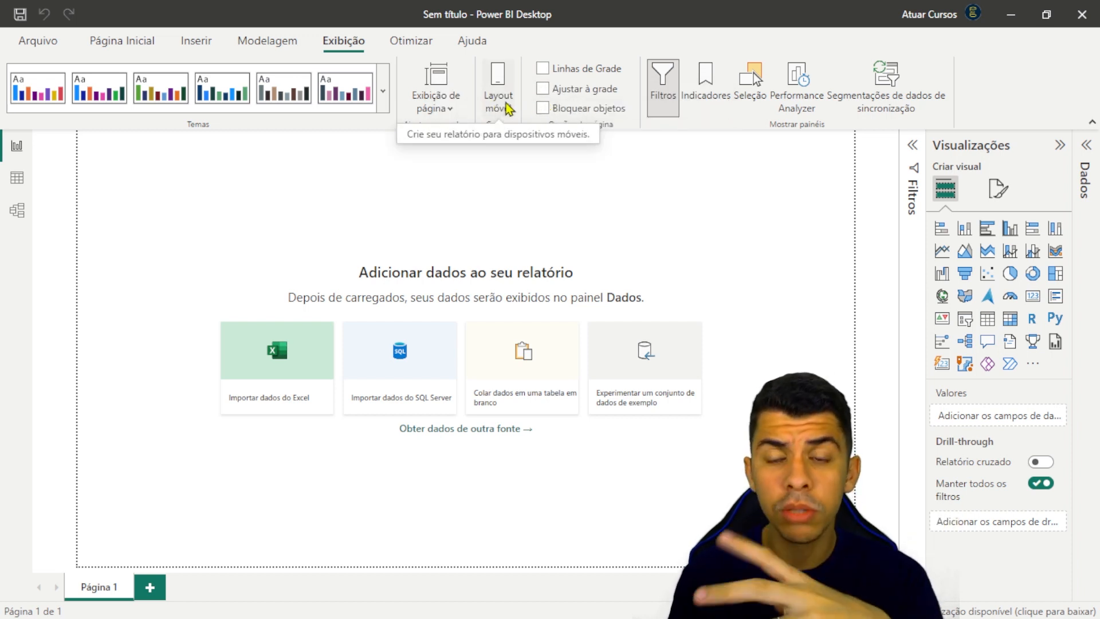
pyautogui.click(425, 51)
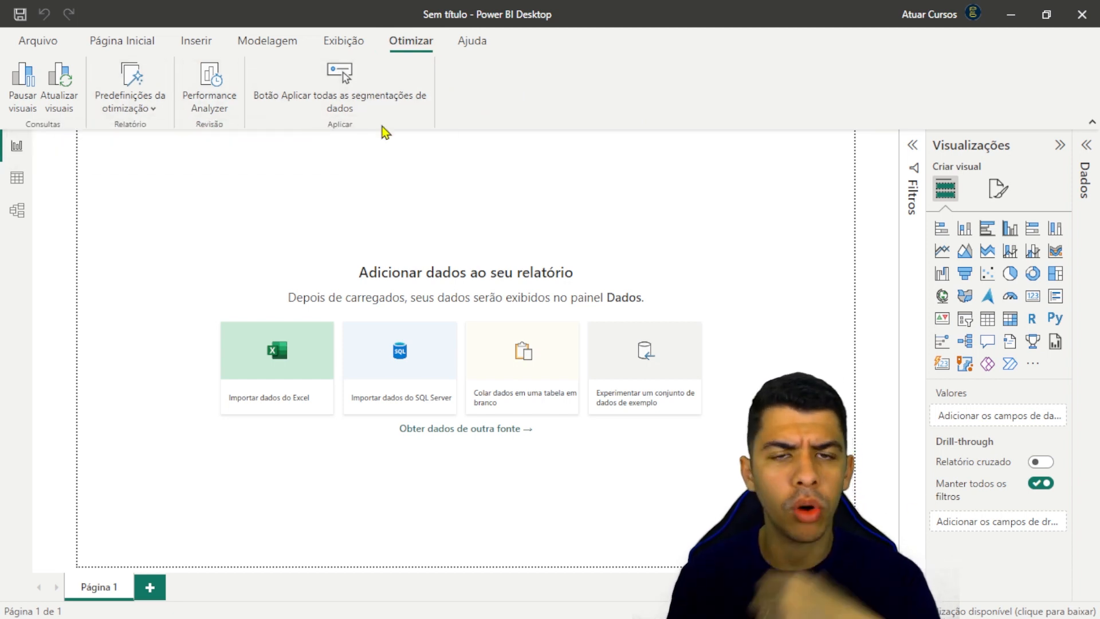
pyautogui.click(469, 49)
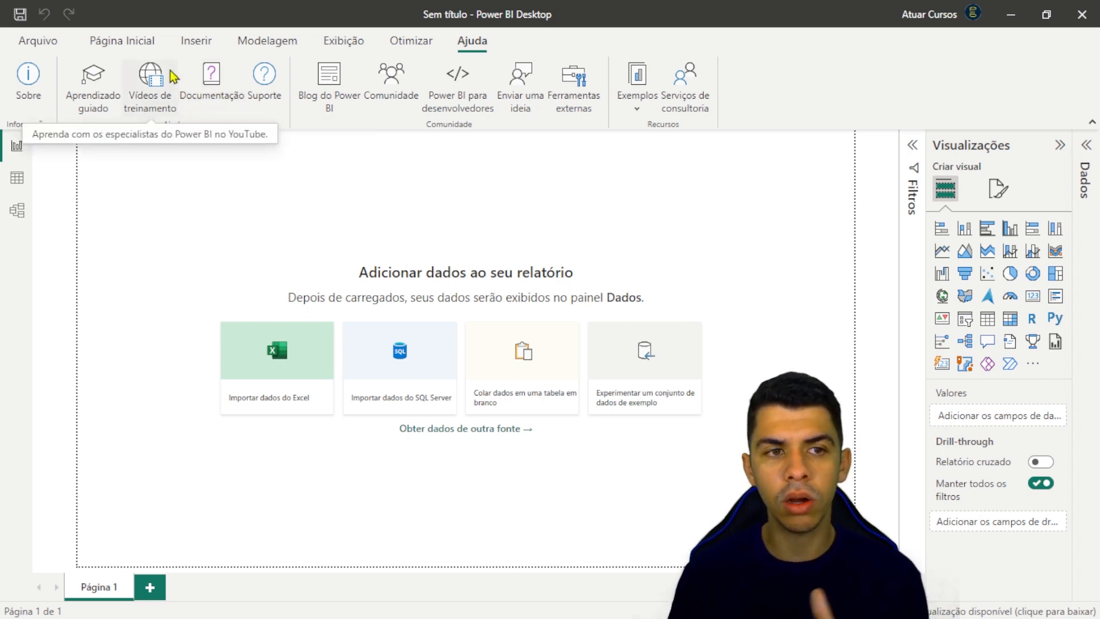
pyautogui.click(141, 43)
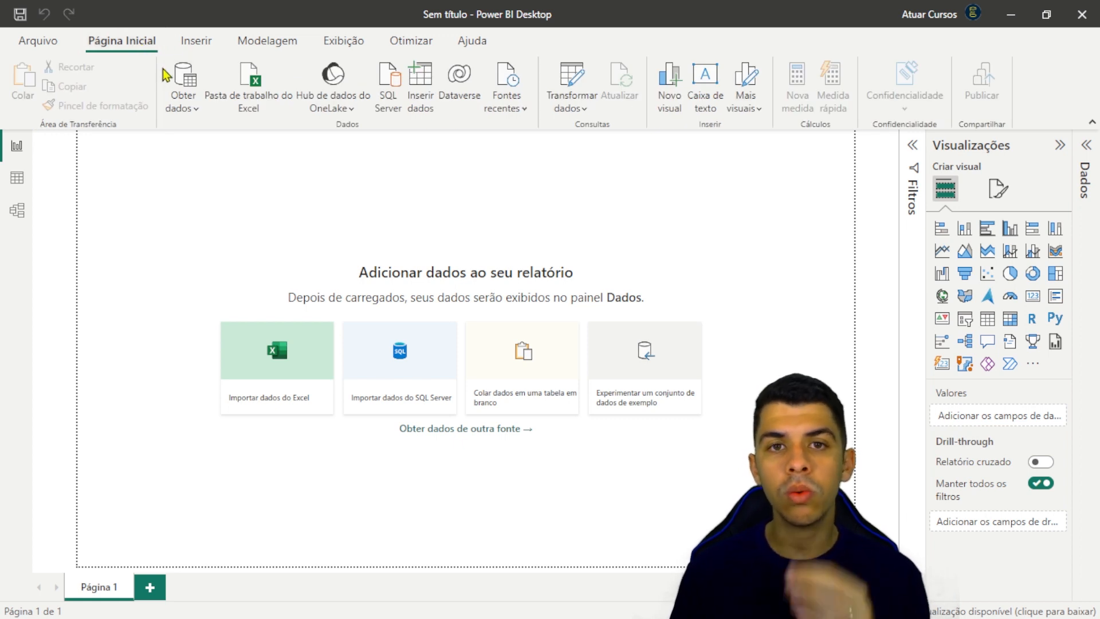
# Start an Excel workbook import and go to the "37. Fazendo um Dashboard" folder using the copied path
pyautogui.click(192, 109)
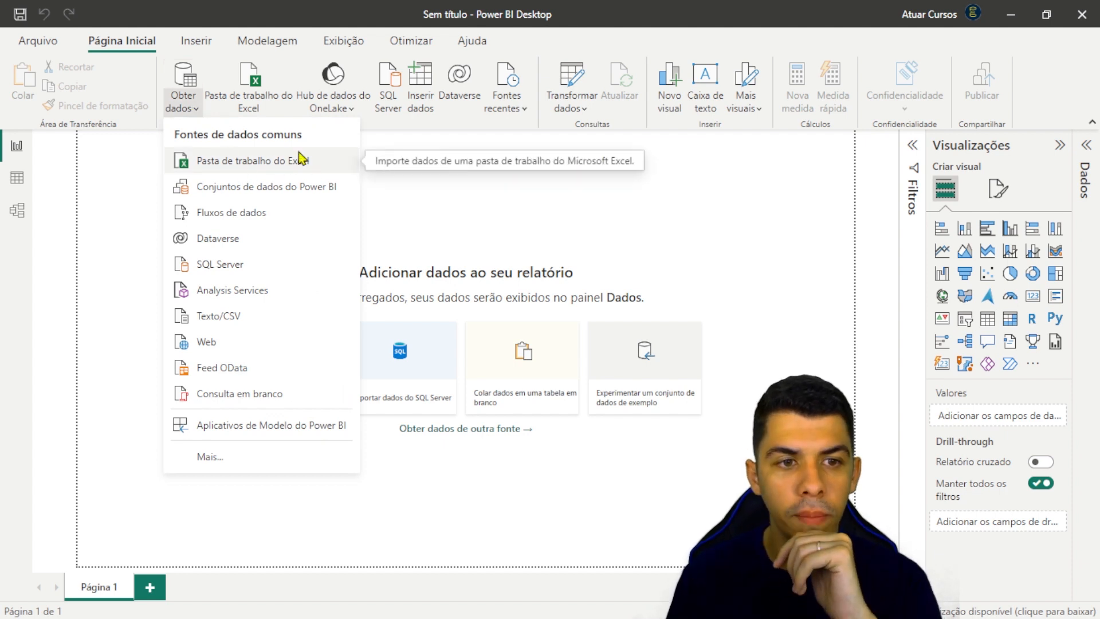
pyautogui.click(273, 161)
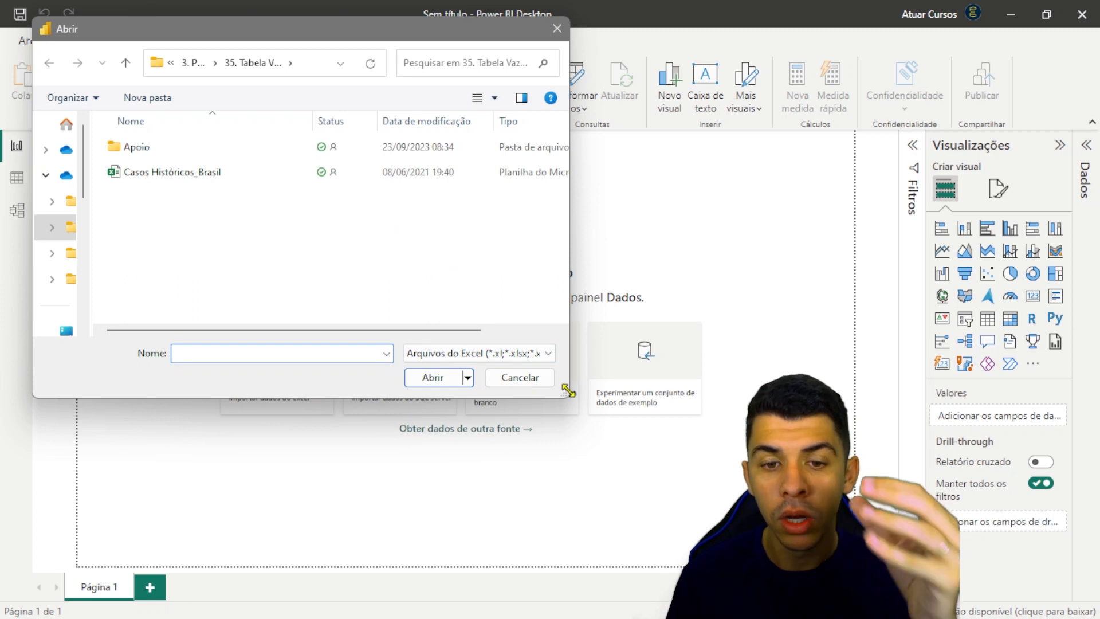
pyautogui.moveTo(568, 397); pyautogui.dragTo(627, 435)
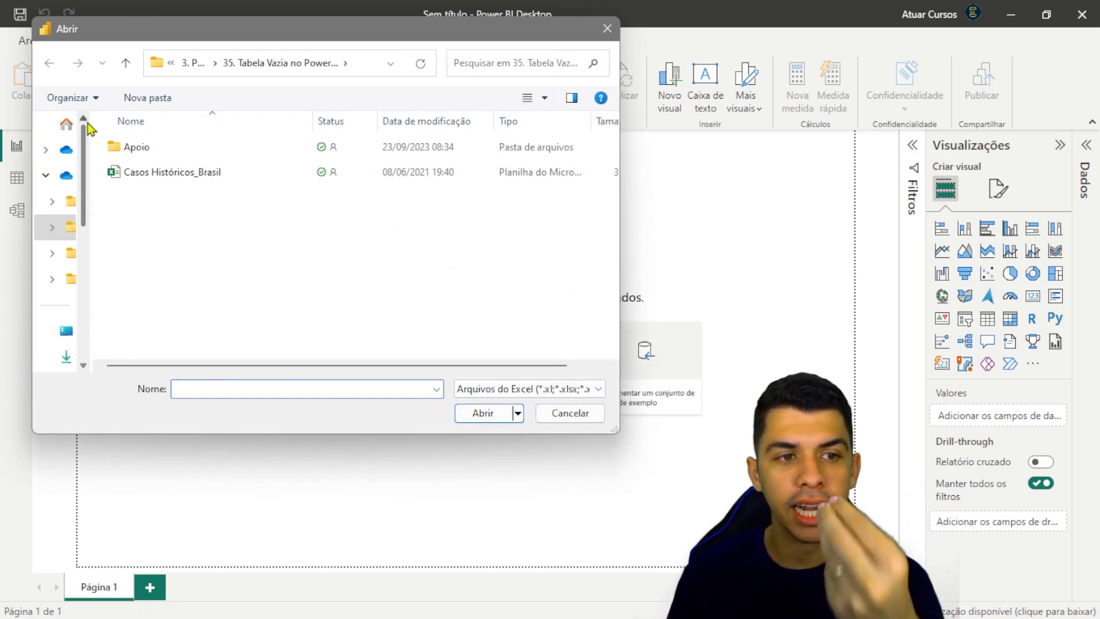
pyautogui.click(364, 63)
pyautogui.hotkey('ctrl', 'v')
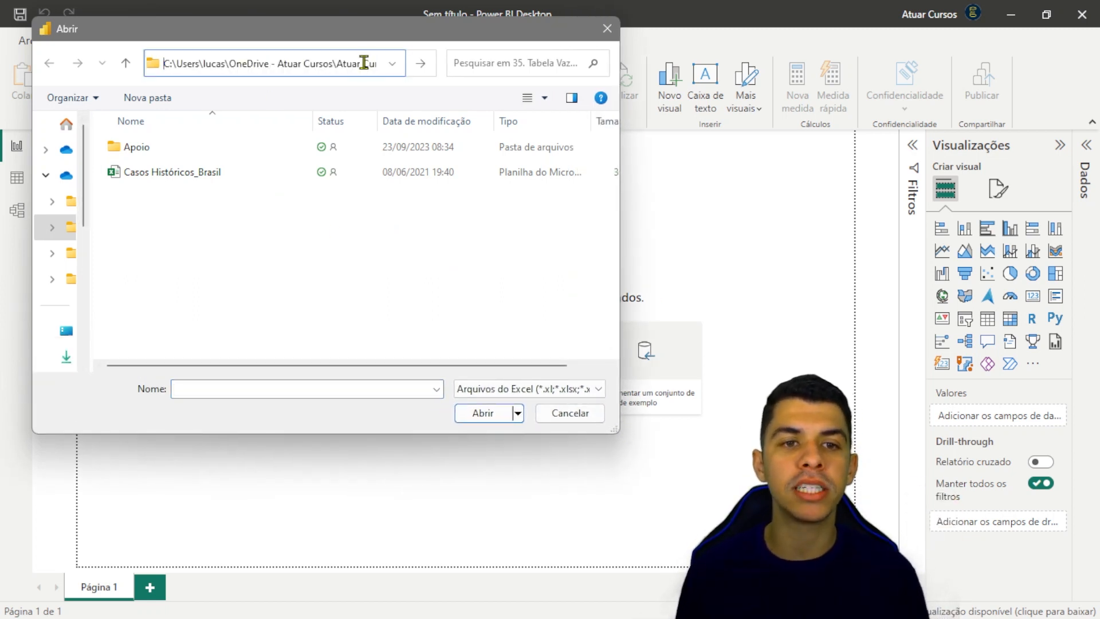
pyautogui.press('Return')
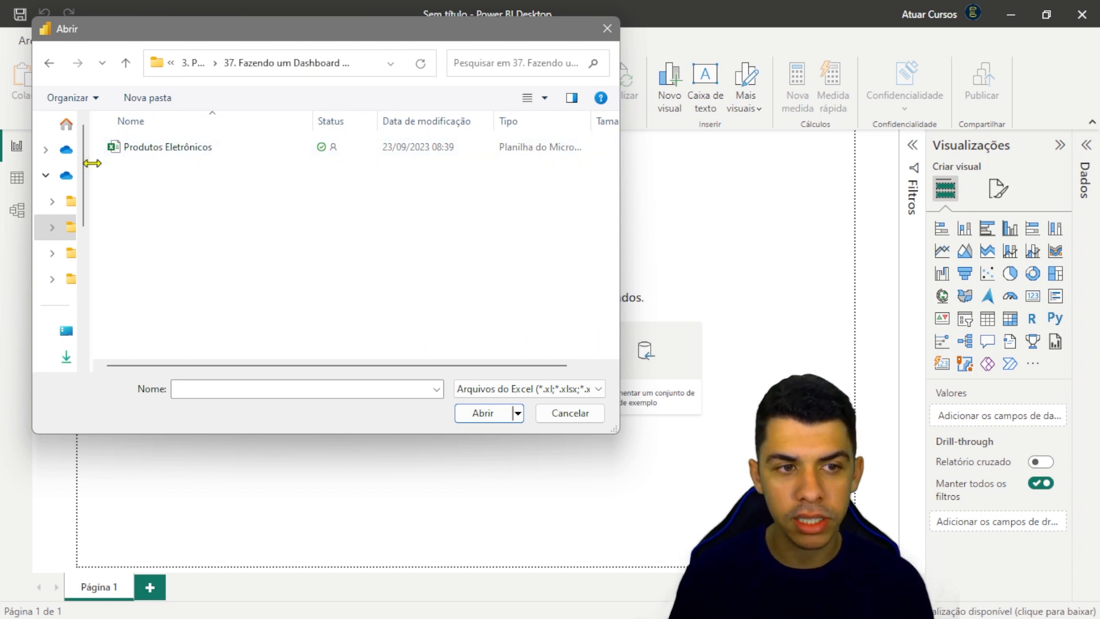
pyautogui.moveTo(90, 162); pyautogui.dragTo(94, 189)
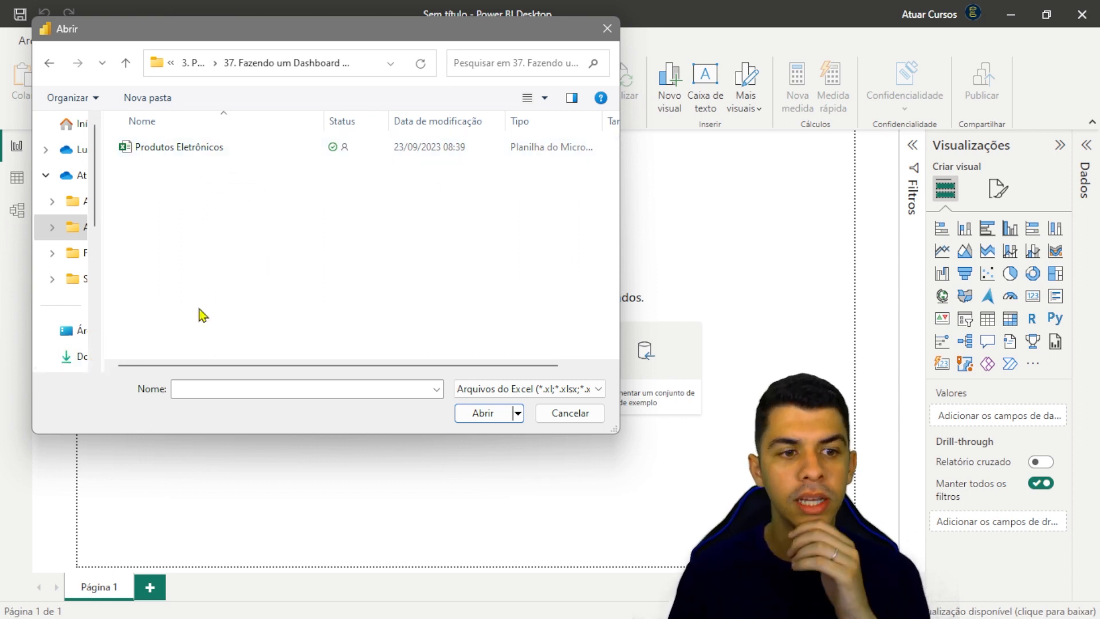
pyautogui.moveTo(105, 296); pyautogui.dragTo(156, 291)
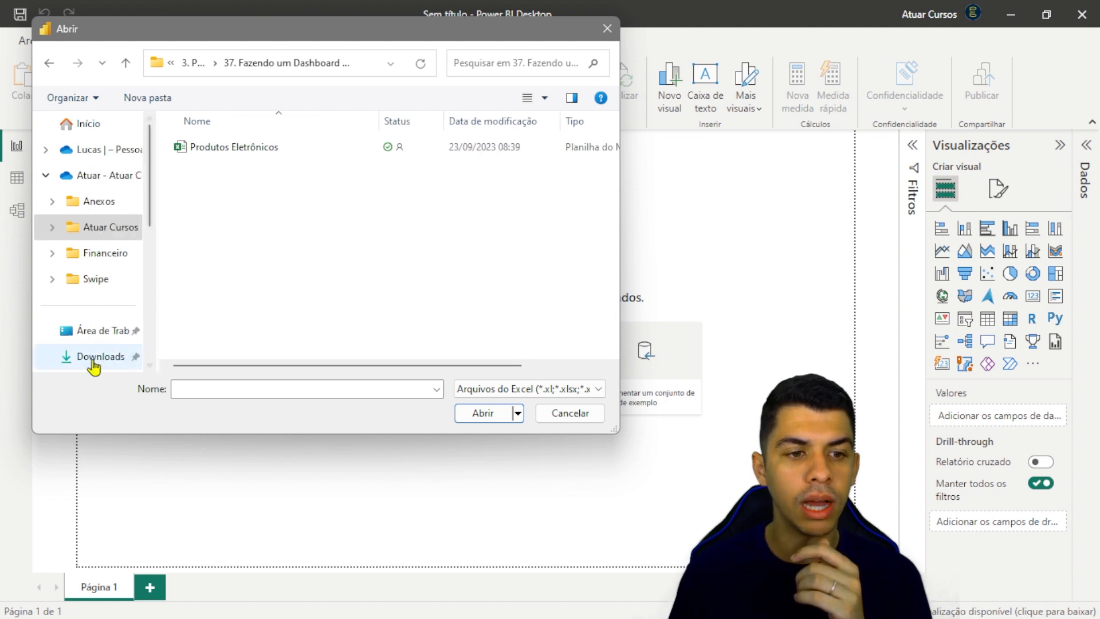
pyautogui.scroll(-1, 80, 361)
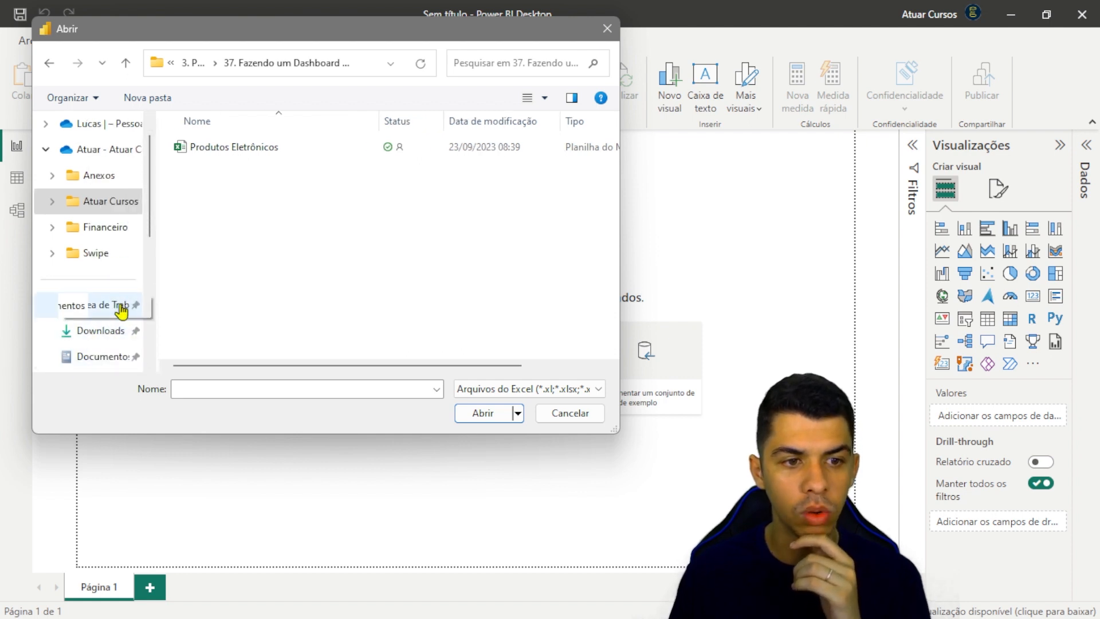
pyautogui.moveTo(157, 260); pyautogui.dragTo(78, 262)
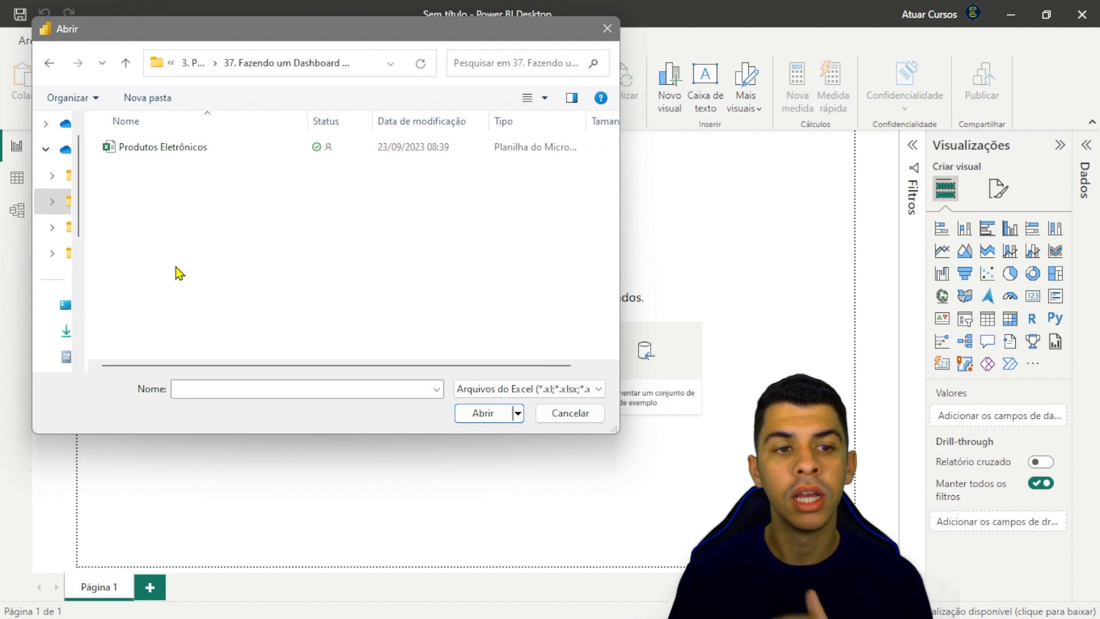
# Open the Produtos Eletrônicos workbook and send its Base table to the Power Query editor for transformation
pyautogui.click(191, 150)
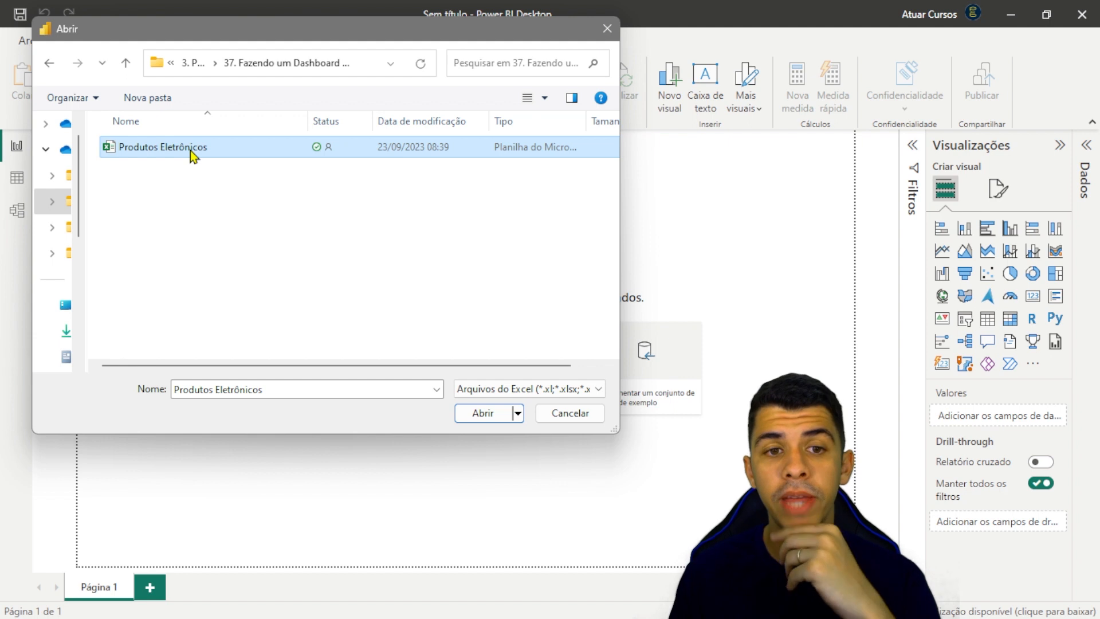
pyautogui.click(480, 415)
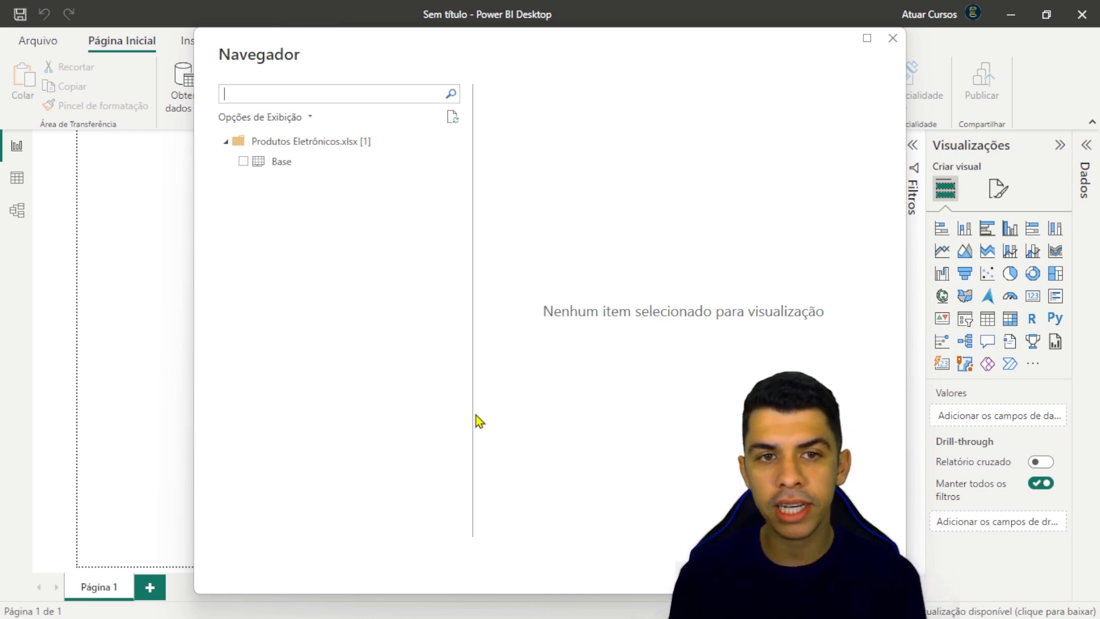
pyautogui.moveTo(521, 46); pyautogui.dragTo(339, 35)
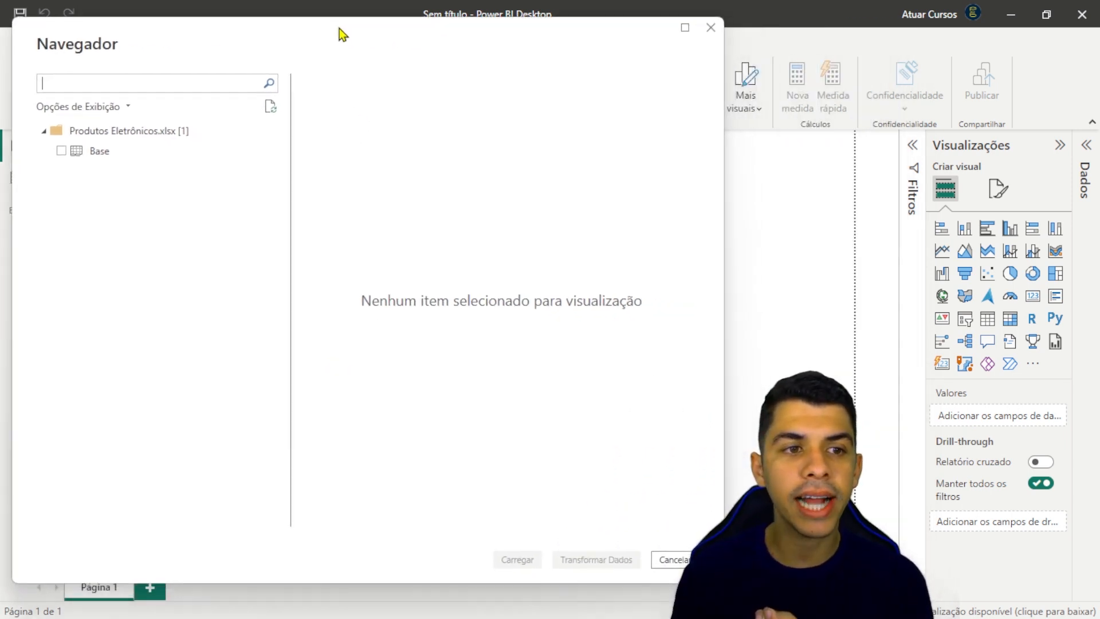
pyautogui.click(62, 151)
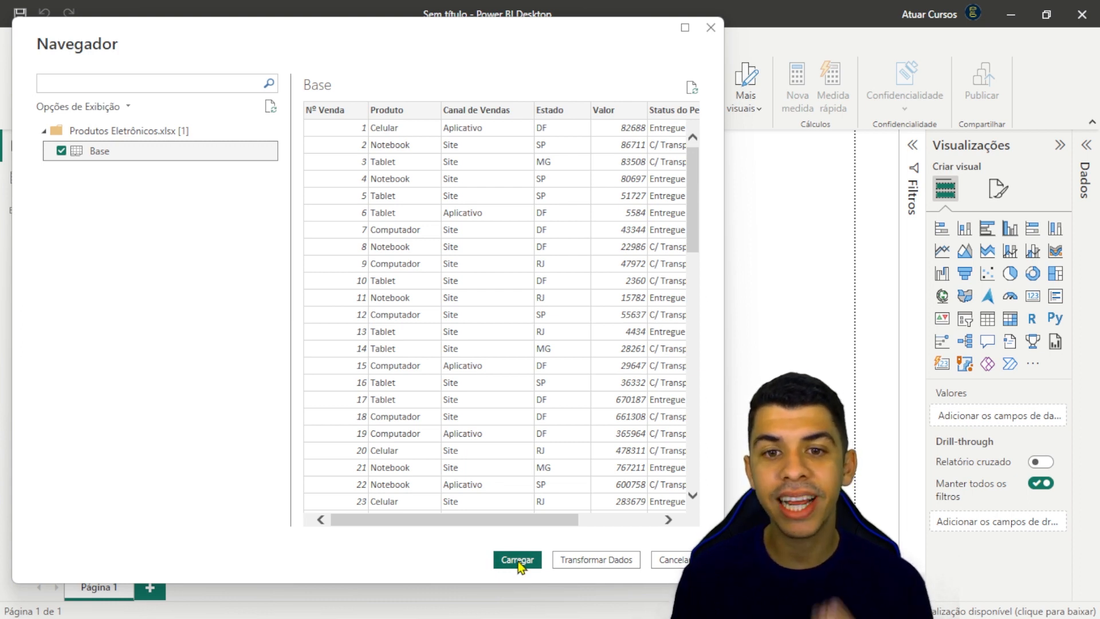
pyautogui.click(586, 562)
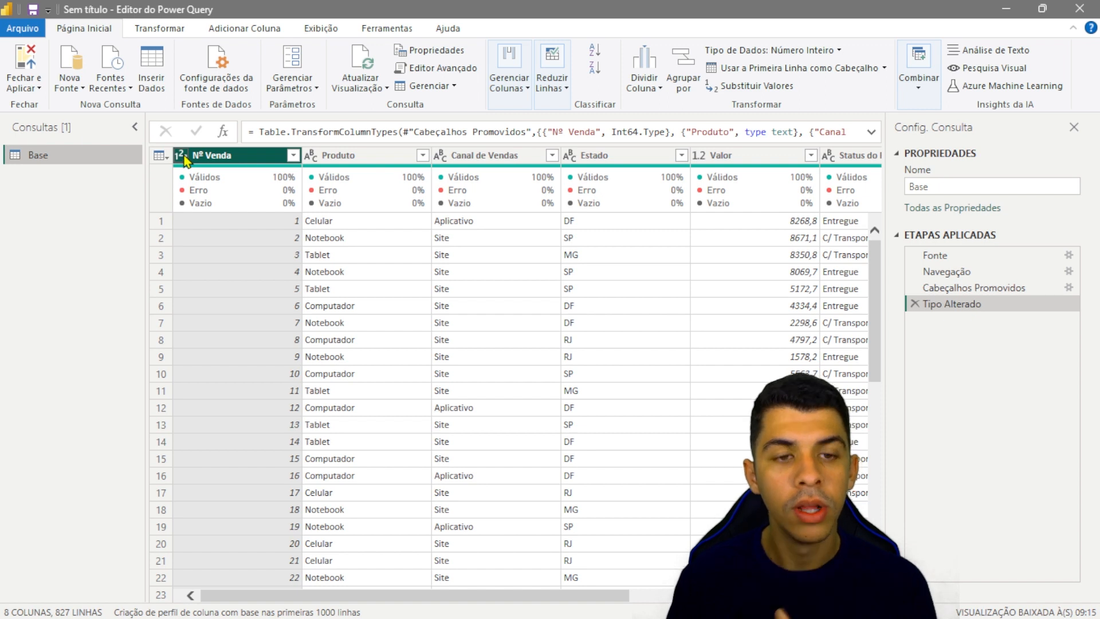
# Turn the column quality indicators (Qualidade da coluna) off and back on in the data preview
pyautogui.moveTo(234, 195)
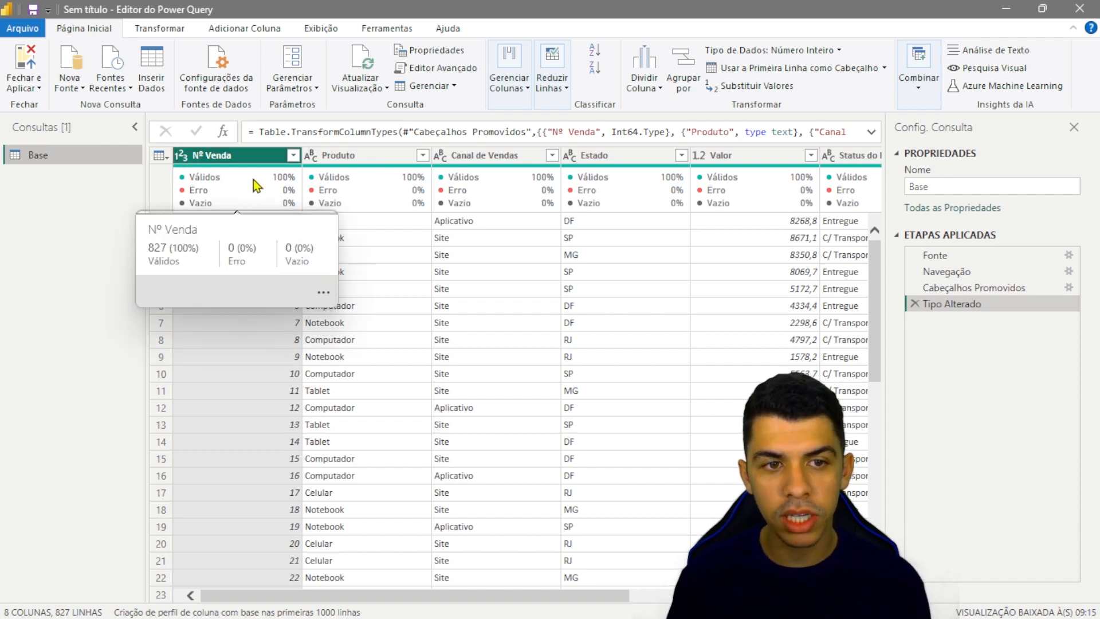
pyautogui.click(333, 30)
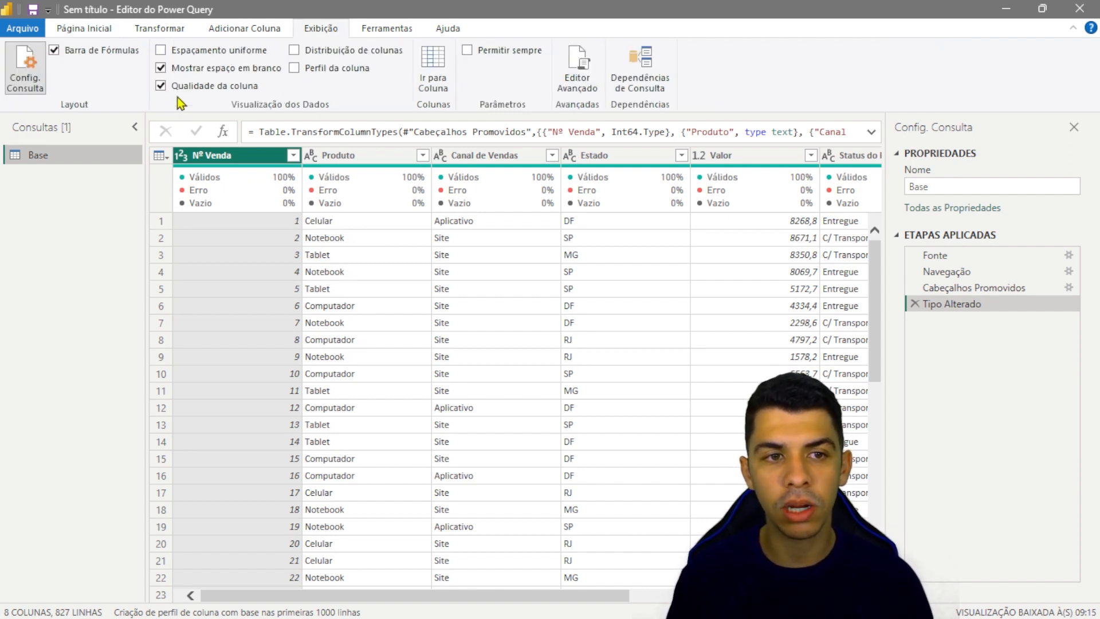
pyautogui.click(161, 86)
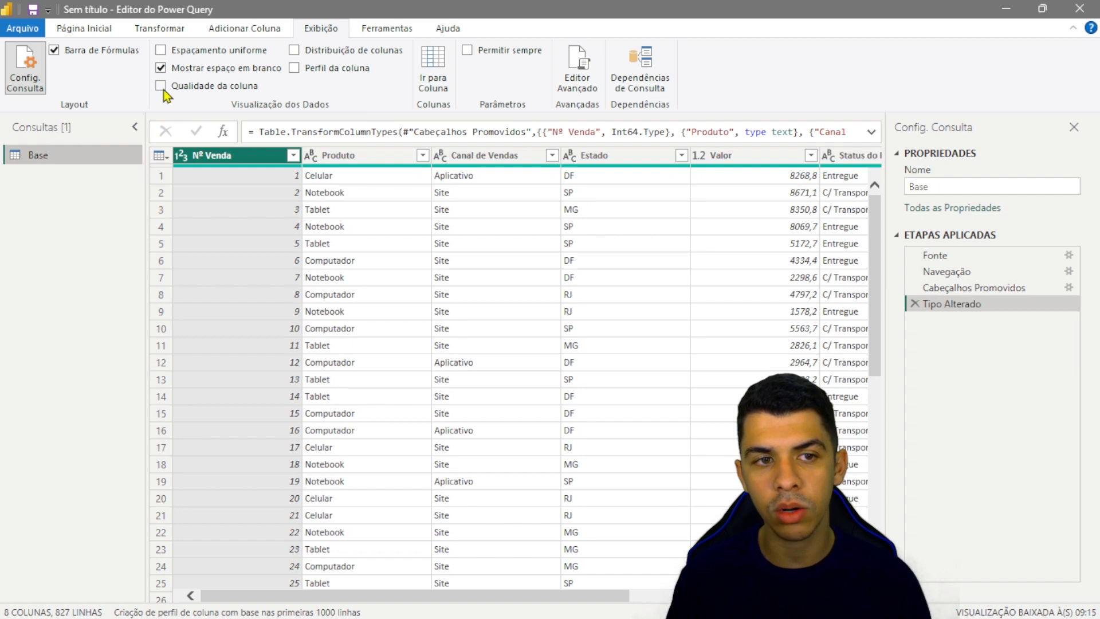
pyautogui.click(163, 87)
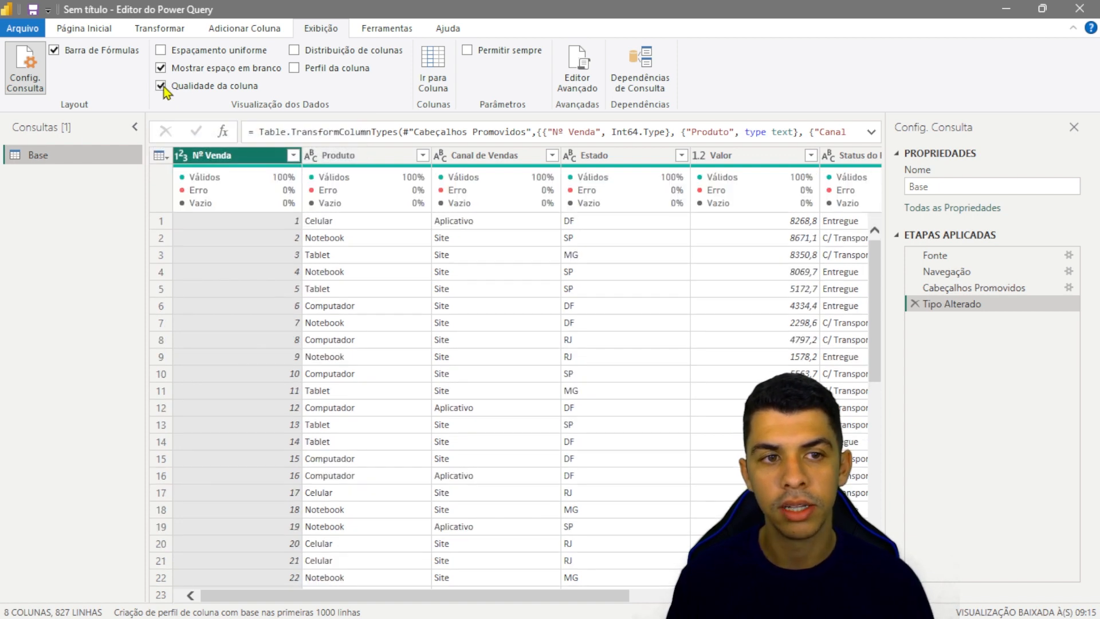
pyautogui.click(163, 87)
pyautogui.click(162, 87)
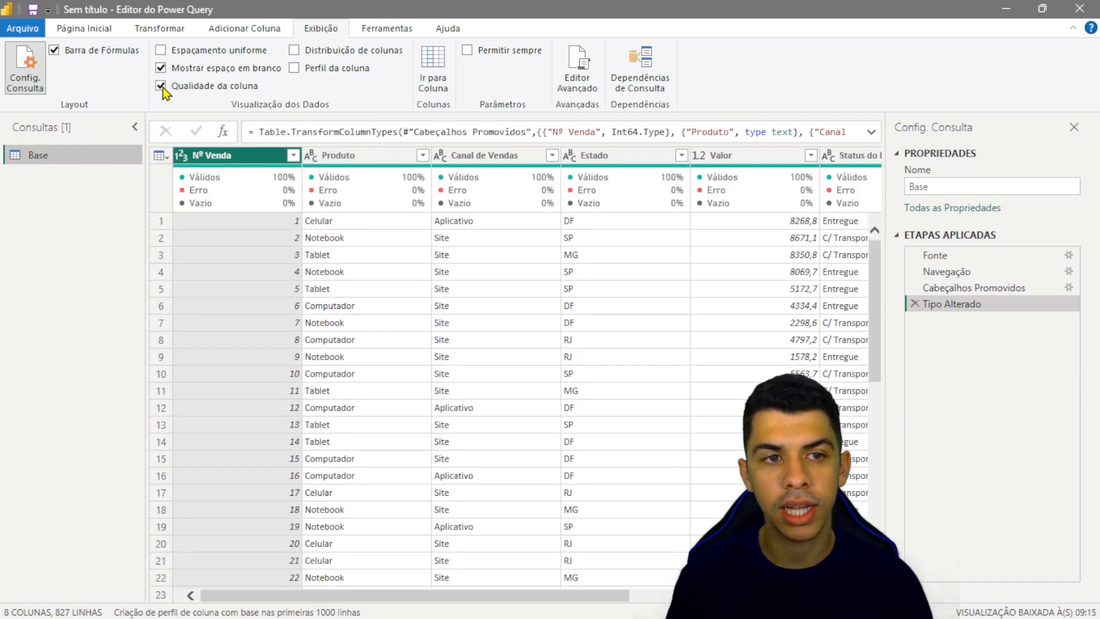
pyautogui.click(162, 87)
pyautogui.click(163, 87)
pyautogui.moveTo(256, 185)
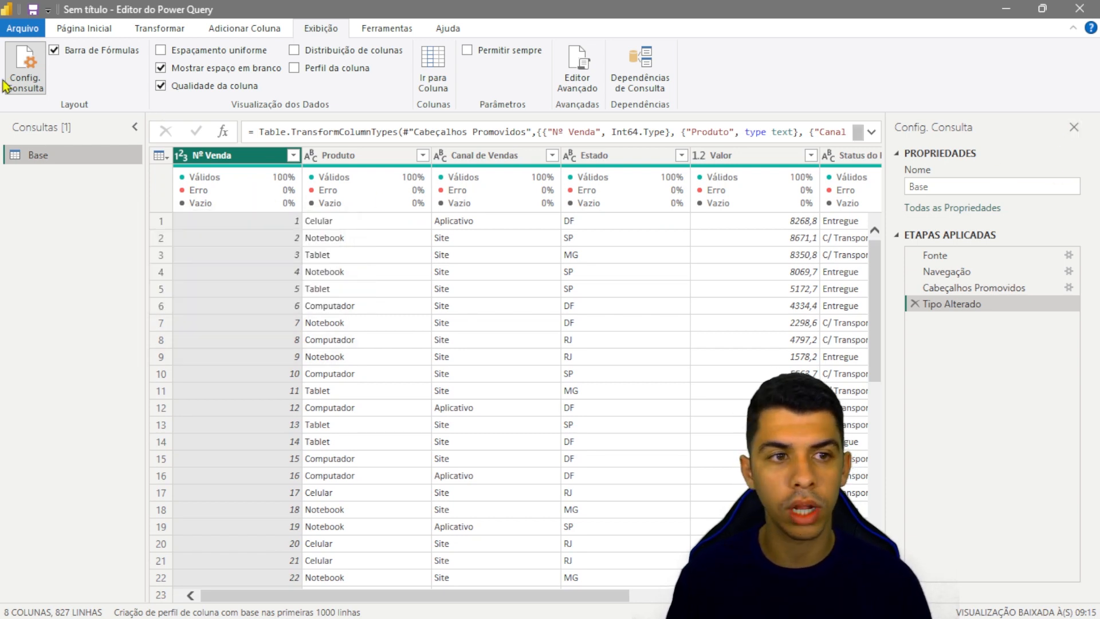
# Hide the query settings pane (Config. Consulta) and show it again
pyautogui.click(1075, 127)
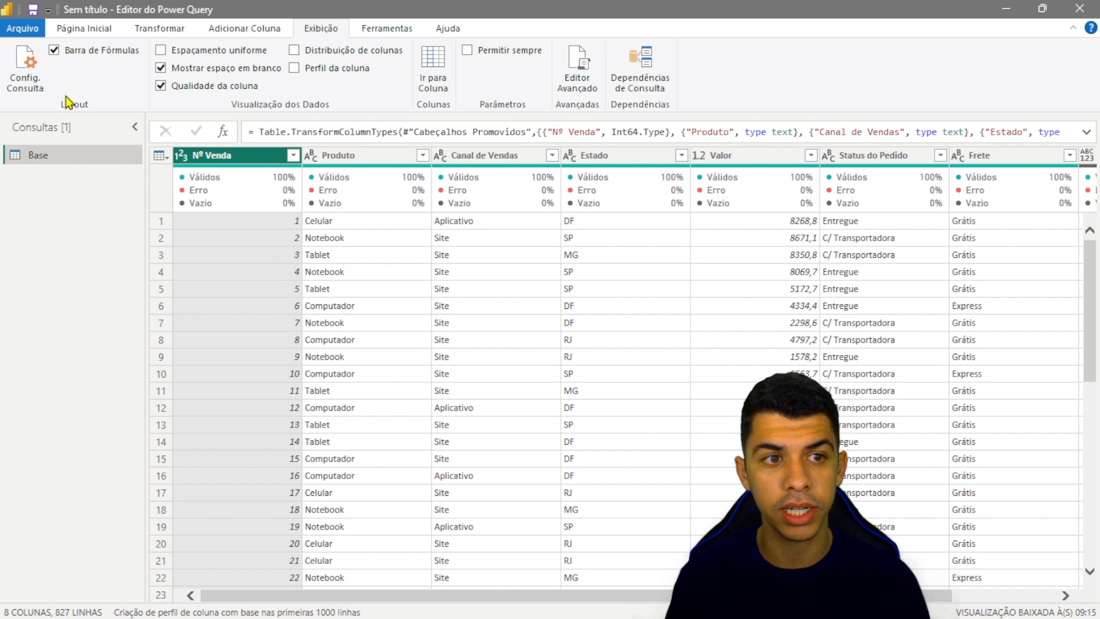
pyautogui.click(33, 86)
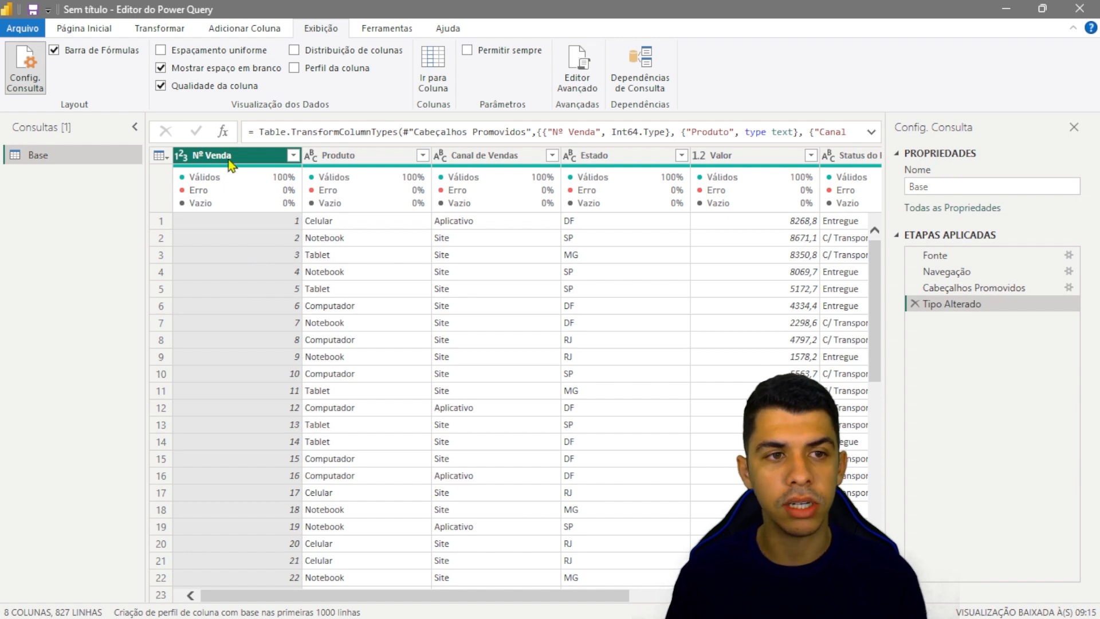
pyautogui.click(104, 27)
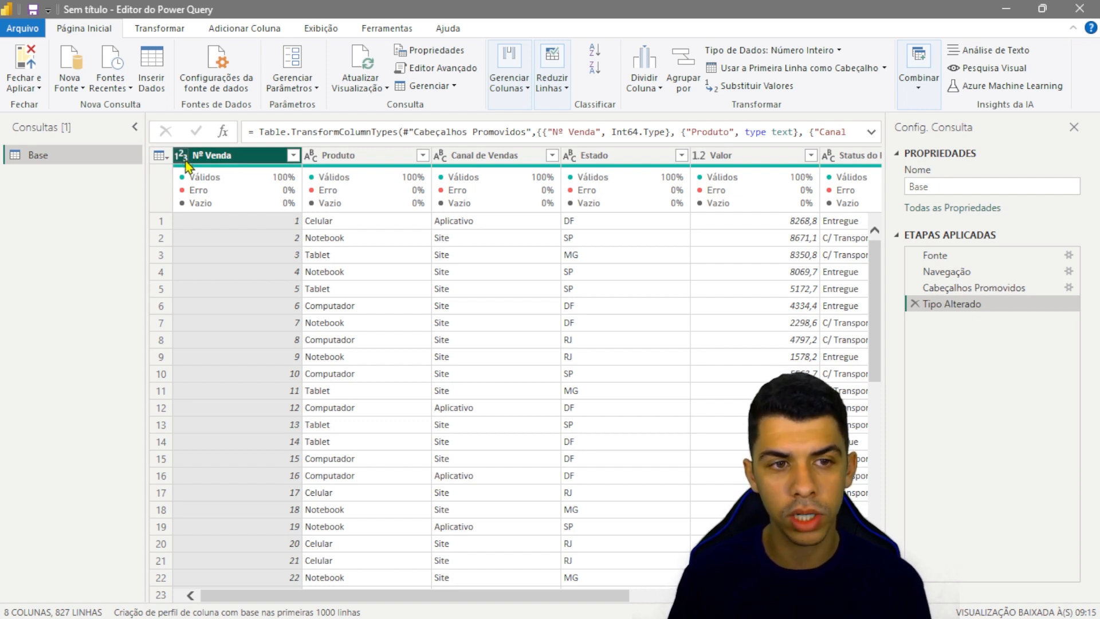
# Check the data types and contents of the Produto, Canal de Vendas and Estado columns, including the distinct values in Estado
pyautogui.click(368, 163)
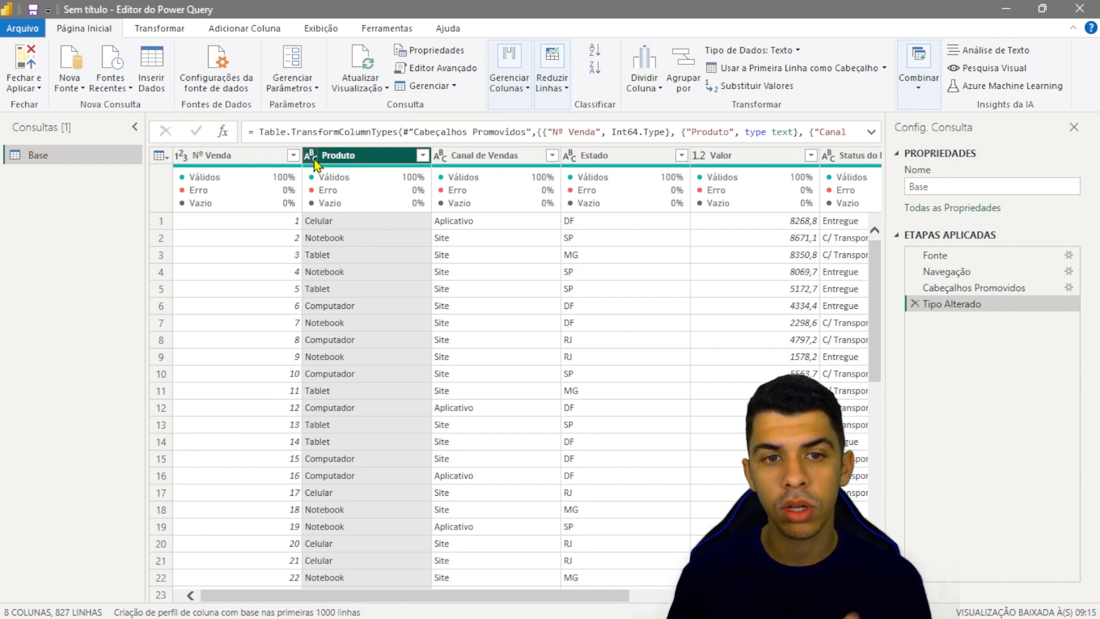
pyautogui.click(485, 227)
pyautogui.click(486, 241)
pyautogui.click(501, 156)
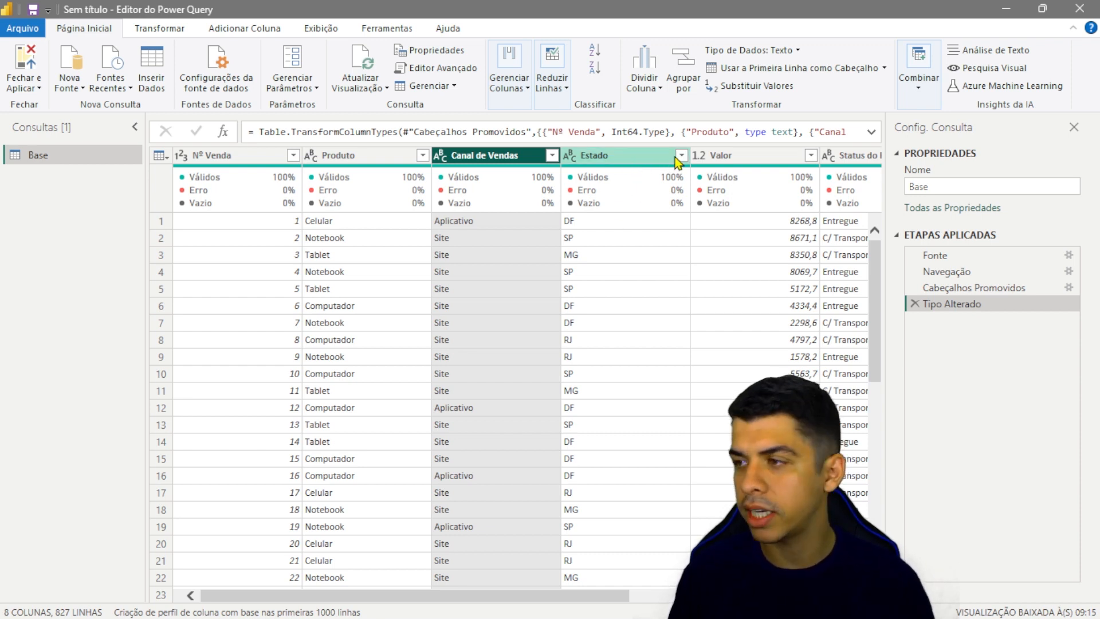
pyautogui.click(653, 159)
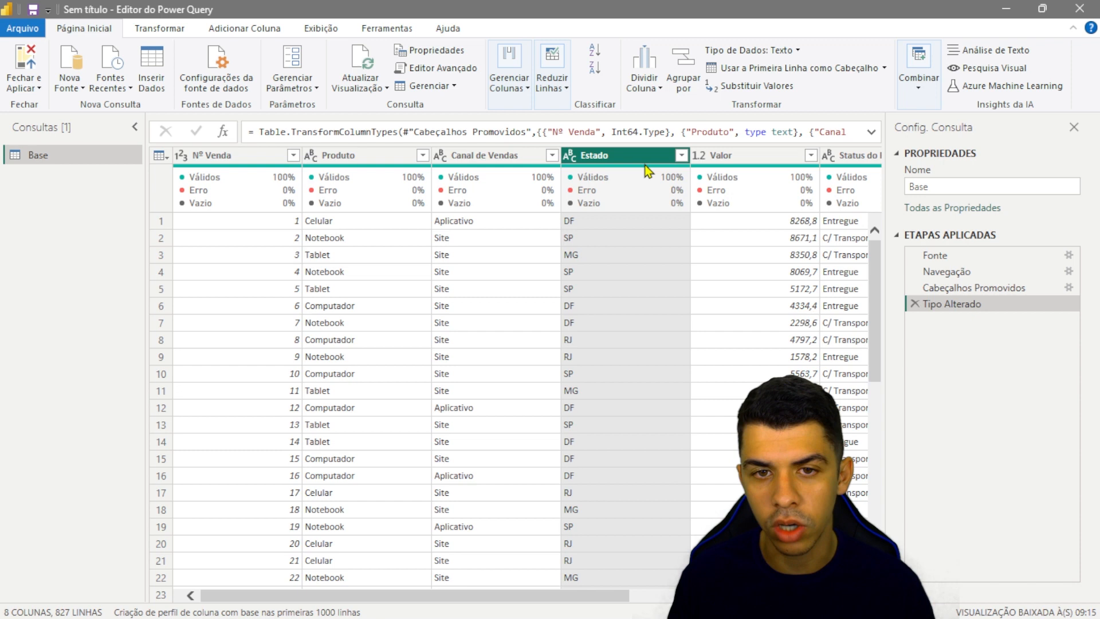
pyautogui.click(681, 155)
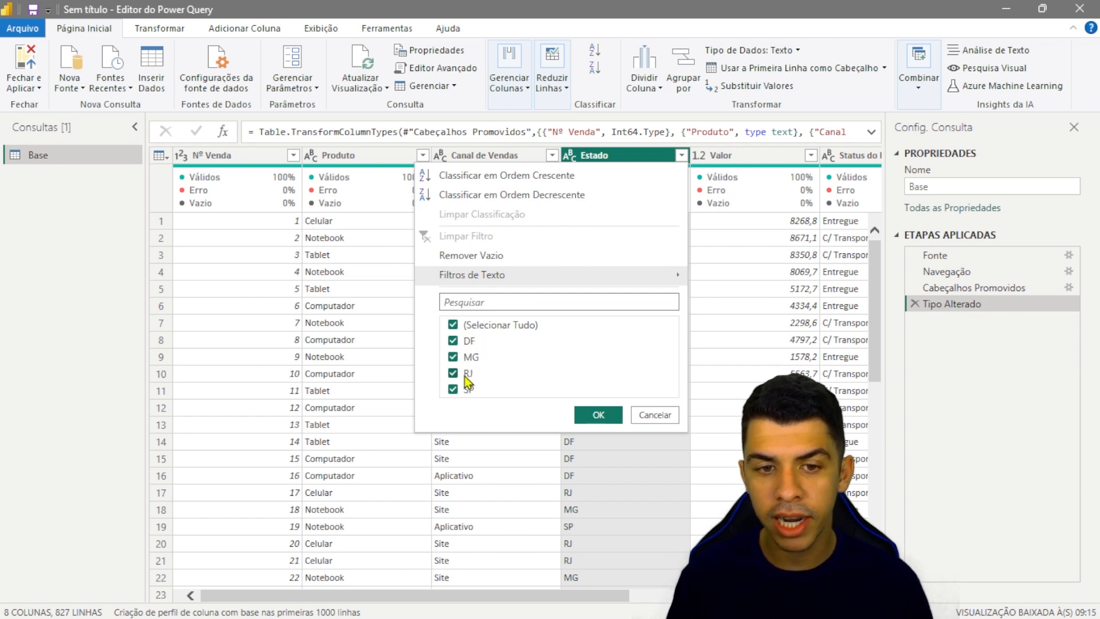
pyautogui.click(656, 415)
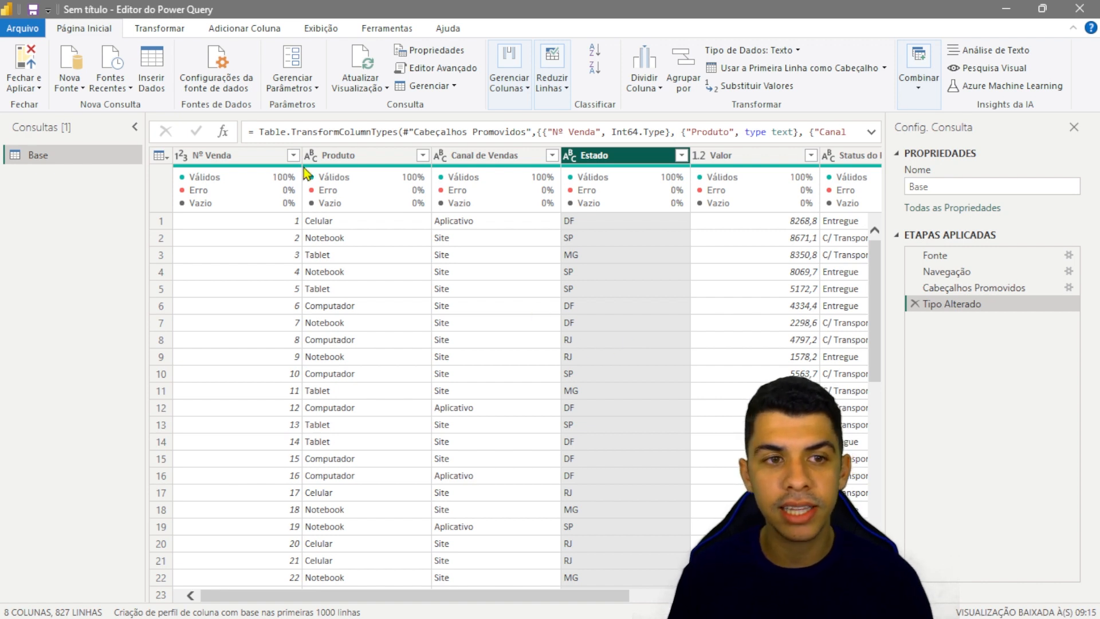
pyautogui.click(167, 30)
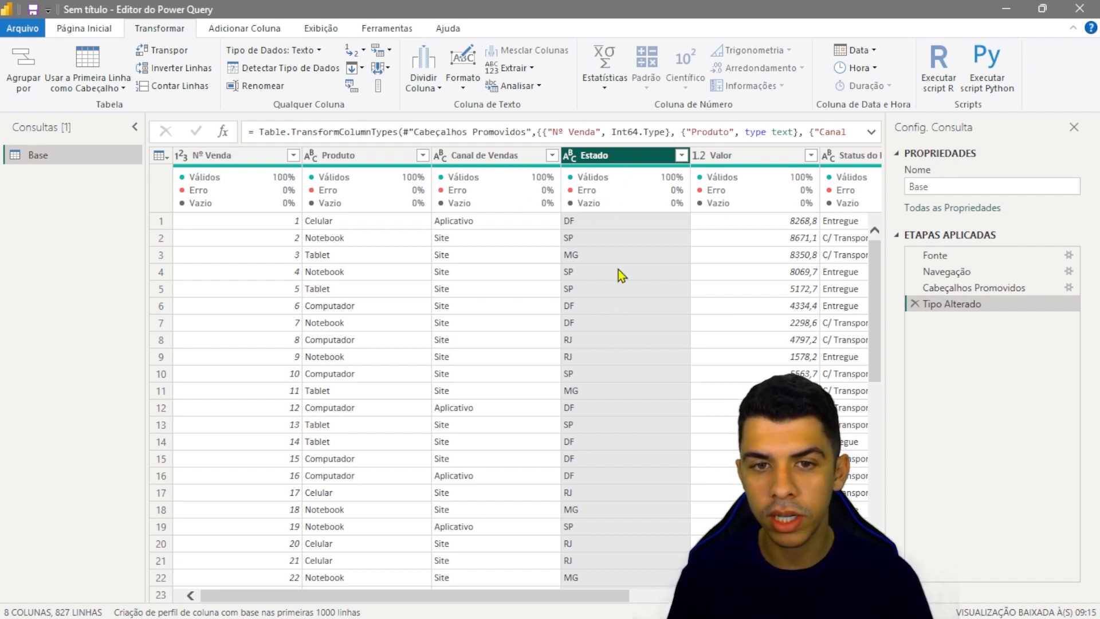
# Replace the value DF with Brasília in the Estado column using Substituir Valores
pyautogui.moveTo(539, 614)
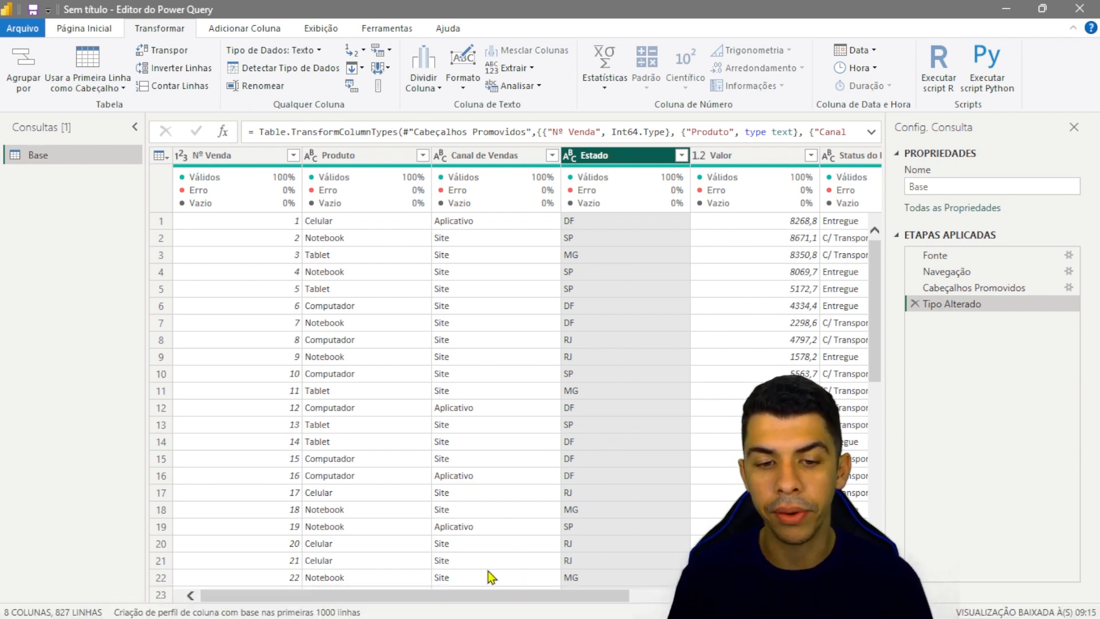
pyautogui.moveTo(489, 597); pyautogui.dragTo(547, 596)
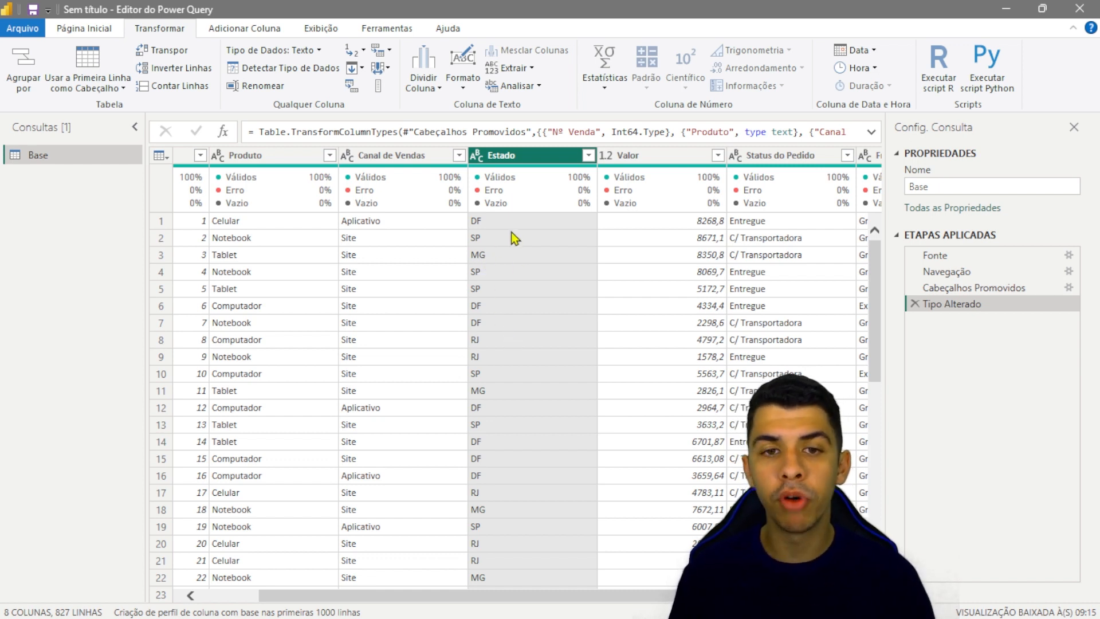
pyautogui.rightClick(542, 157)
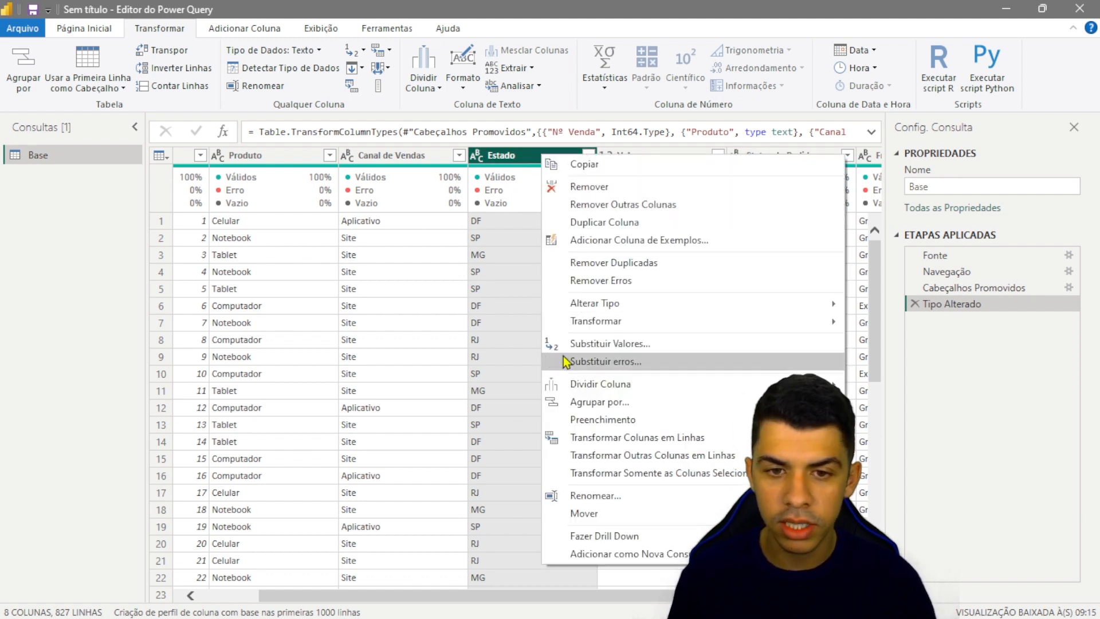
pyautogui.click(612, 348)
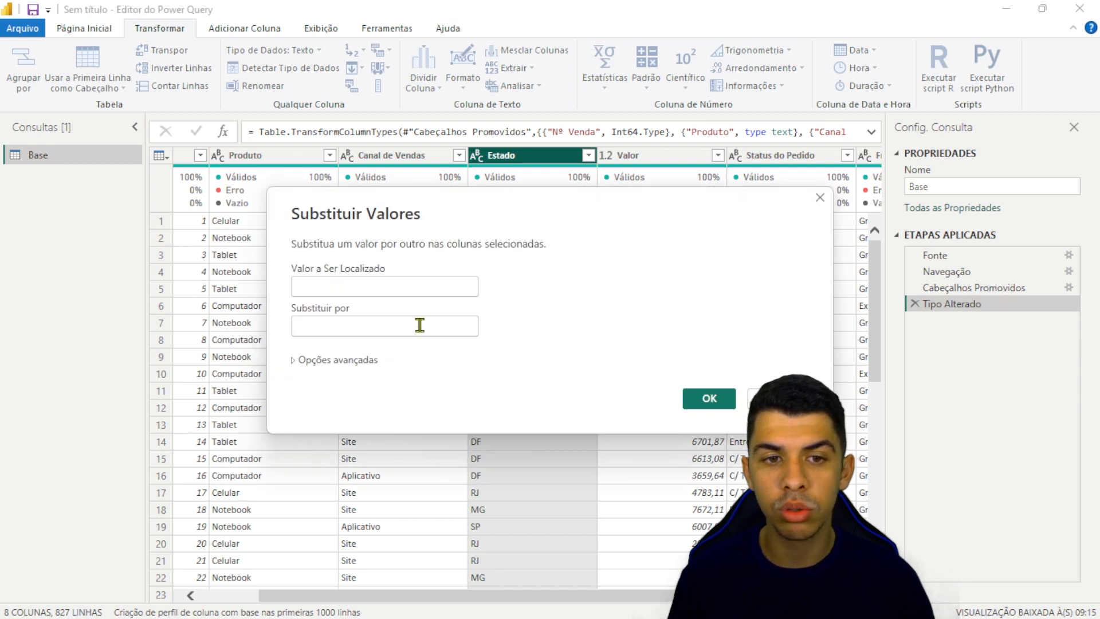
pyautogui.moveTo(476, 214); pyautogui.dragTo(375, 262)
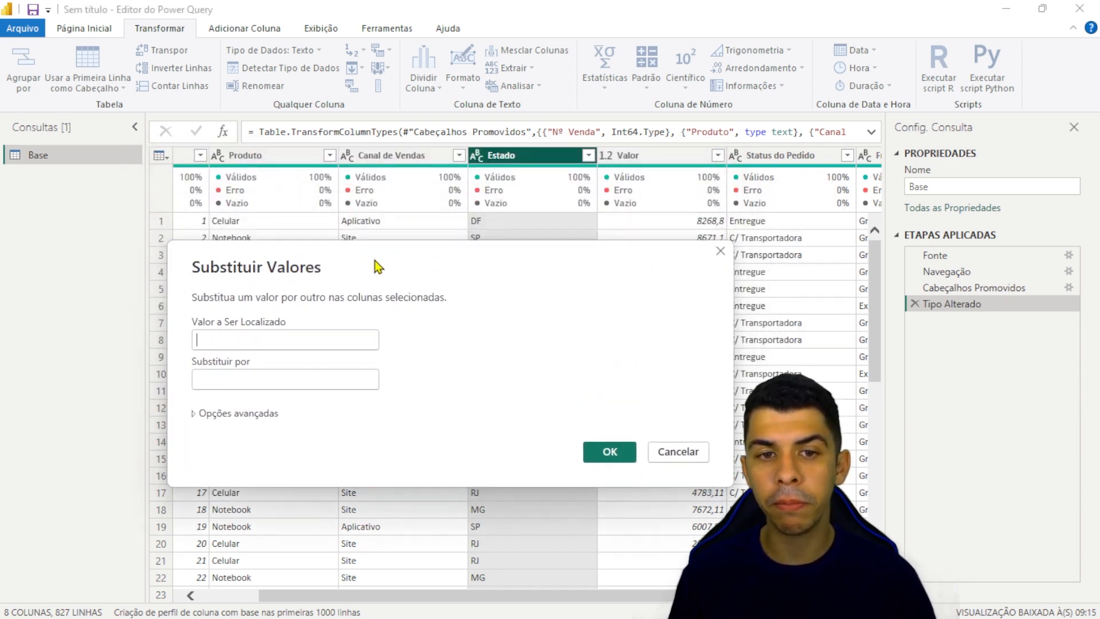
pyautogui.click(238, 340)
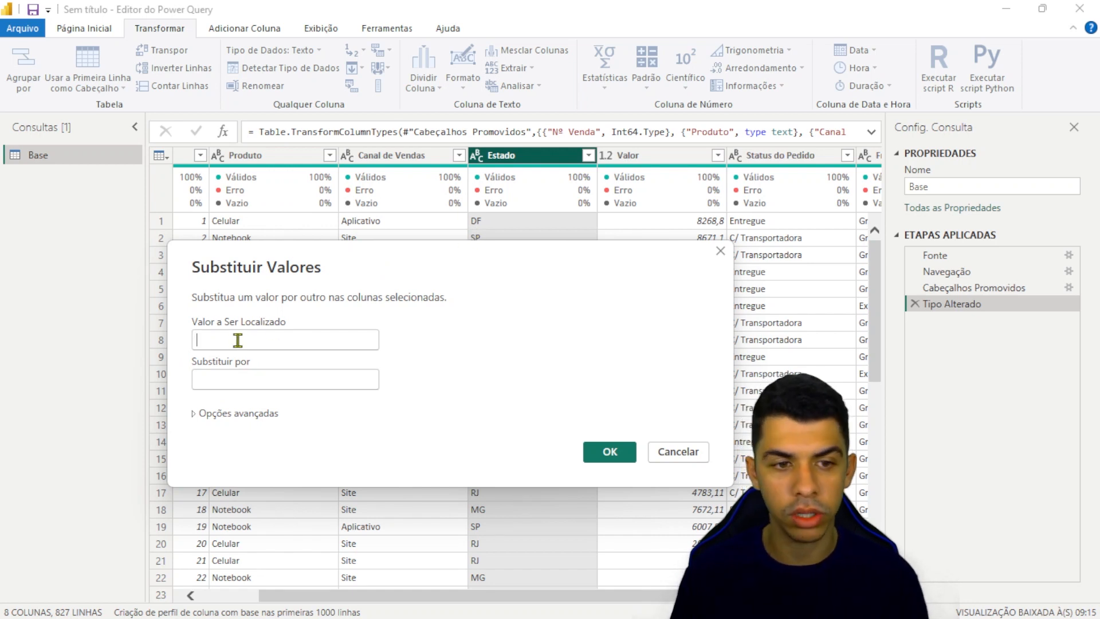
pyautogui.write('DF')
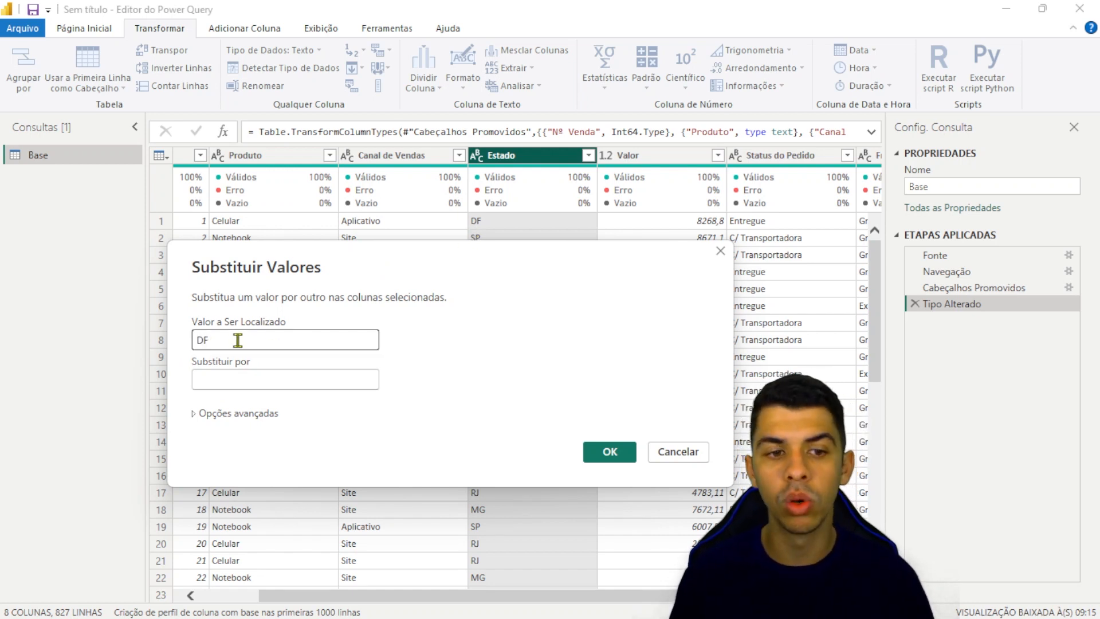
pyautogui.click(240, 380)
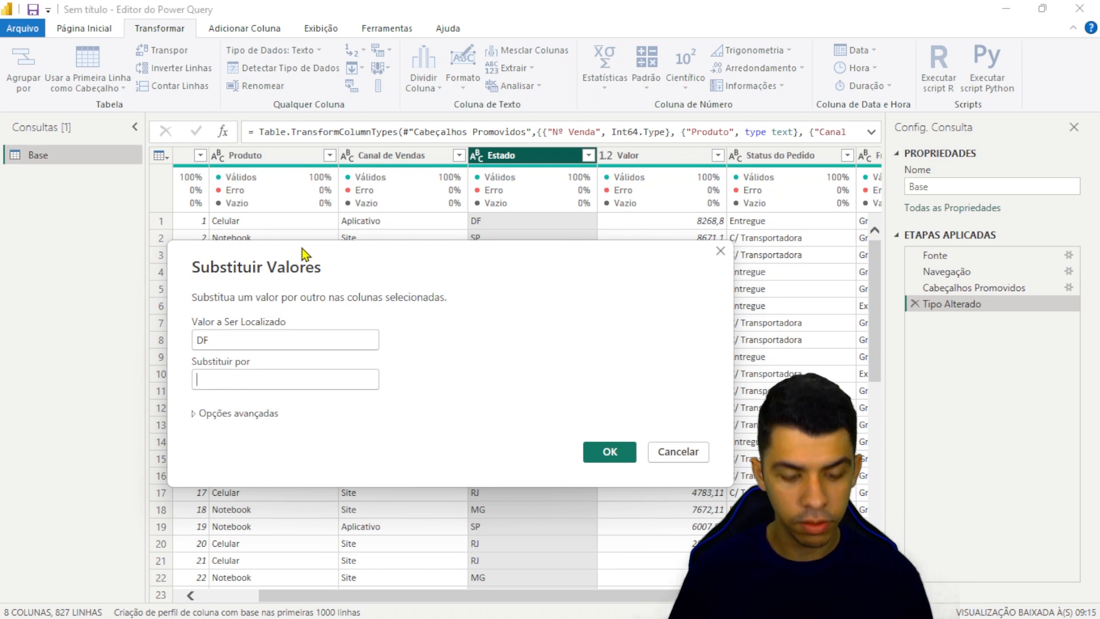
pyautogui.write('Brasil')
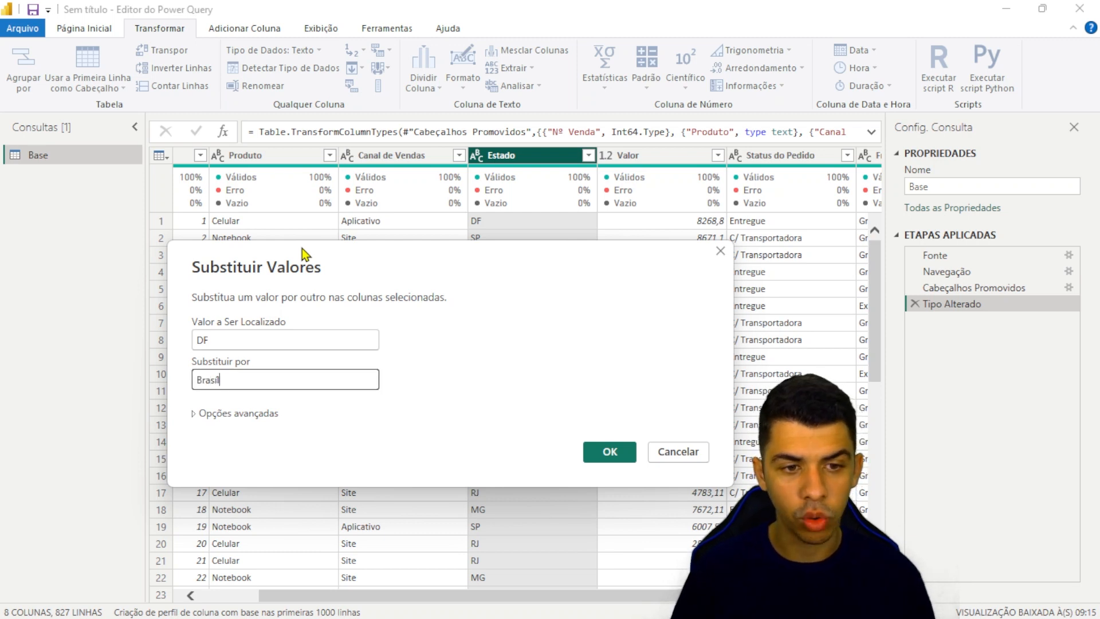
pyautogui.write('ia')
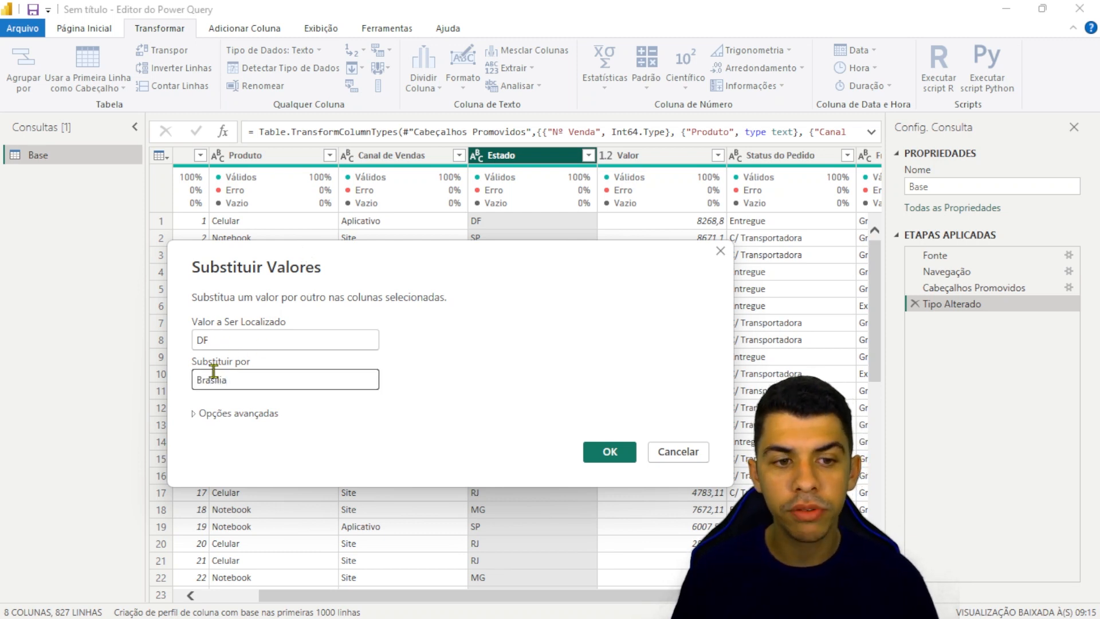
pyautogui.click(624, 456)
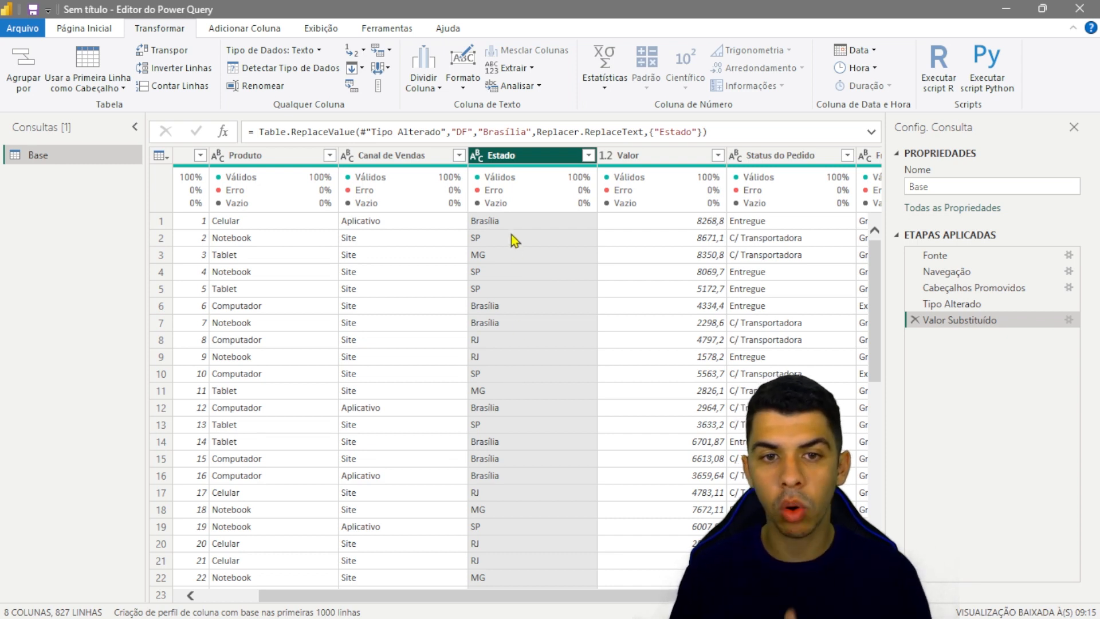
# Replace the value SP with São Paulo in the Estado column using Substituir Valores
pyautogui.rightClick(539, 160)
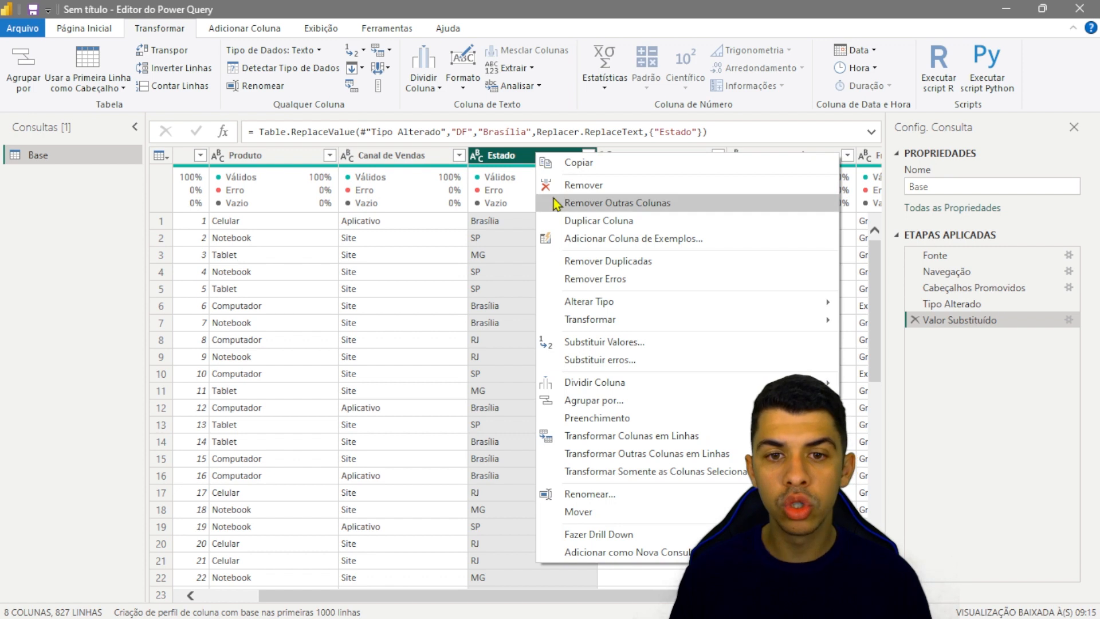
pyautogui.click(620, 342)
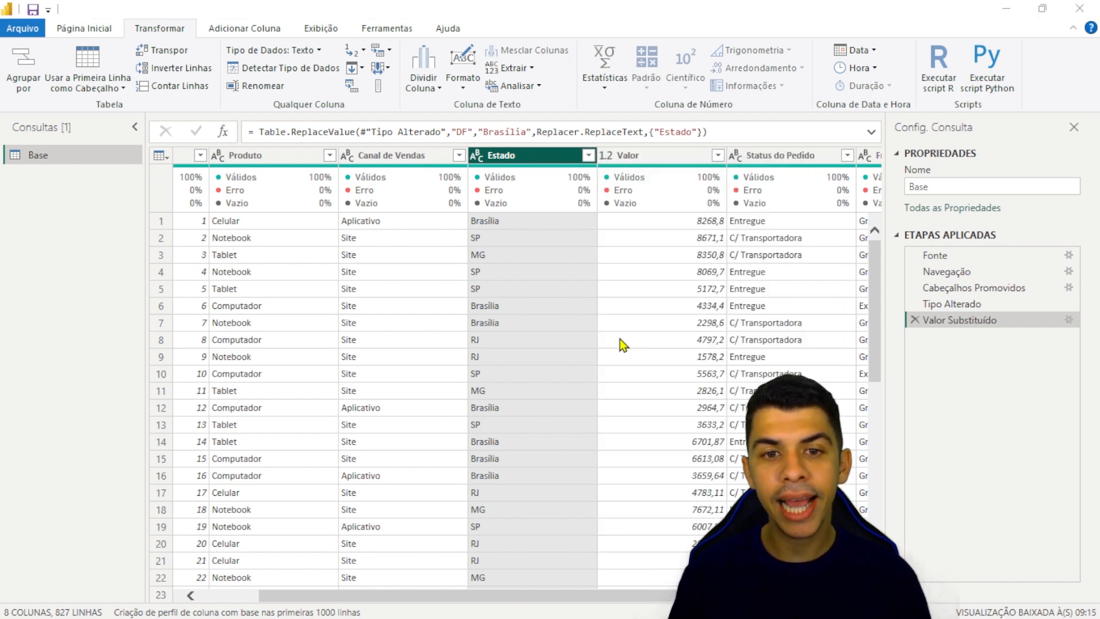
pyautogui.moveTo(453, 205); pyautogui.dragTo(283, 218)
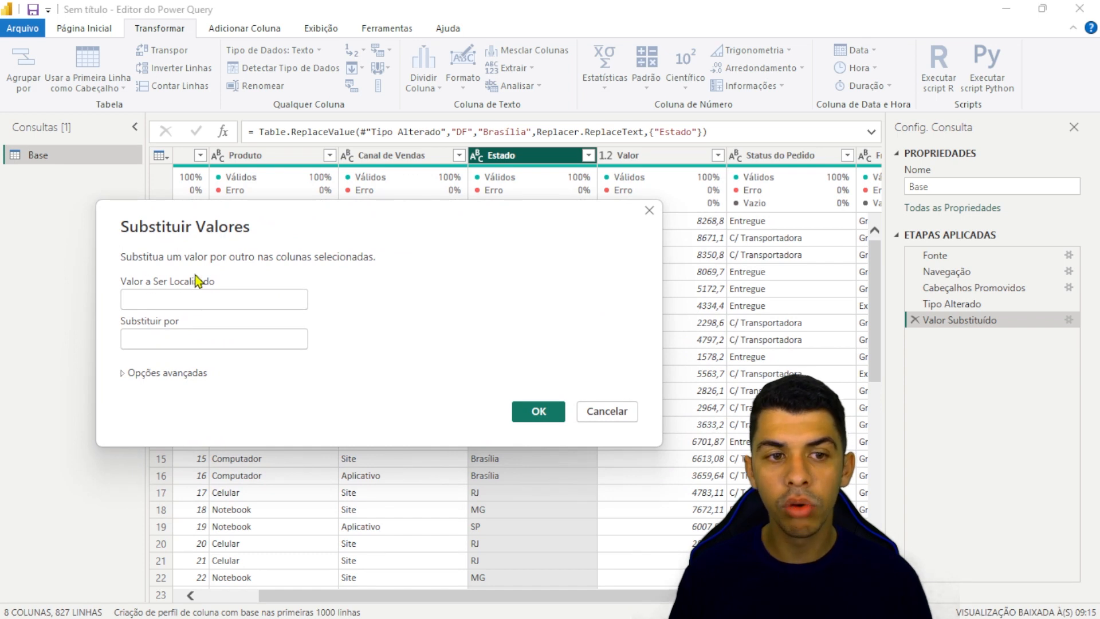
pyautogui.moveTo(281, 225); pyautogui.dragTo(301, 267)
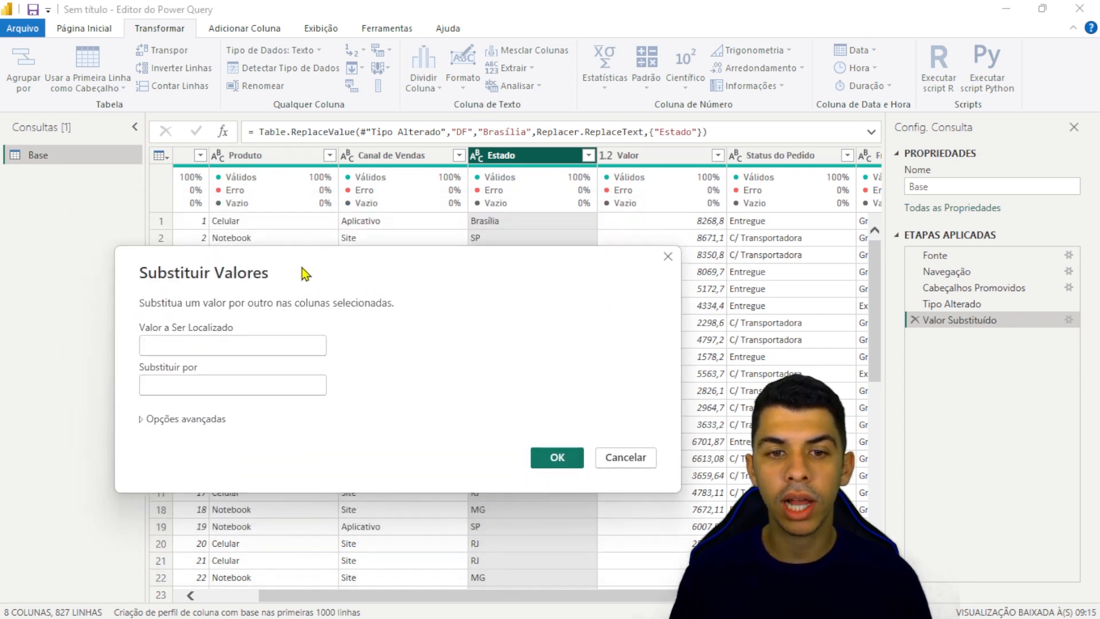
pyautogui.click(189, 344)
pyautogui.write('S')
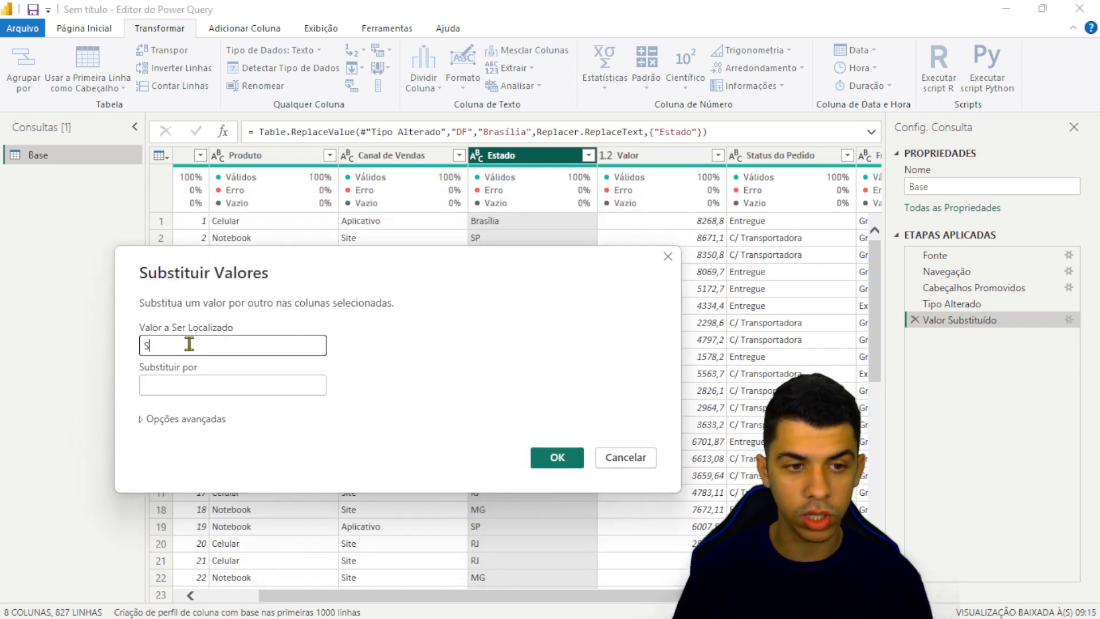
pyautogui.write('P')
pyautogui.click(186, 380)
pyautogui.write('Sã')
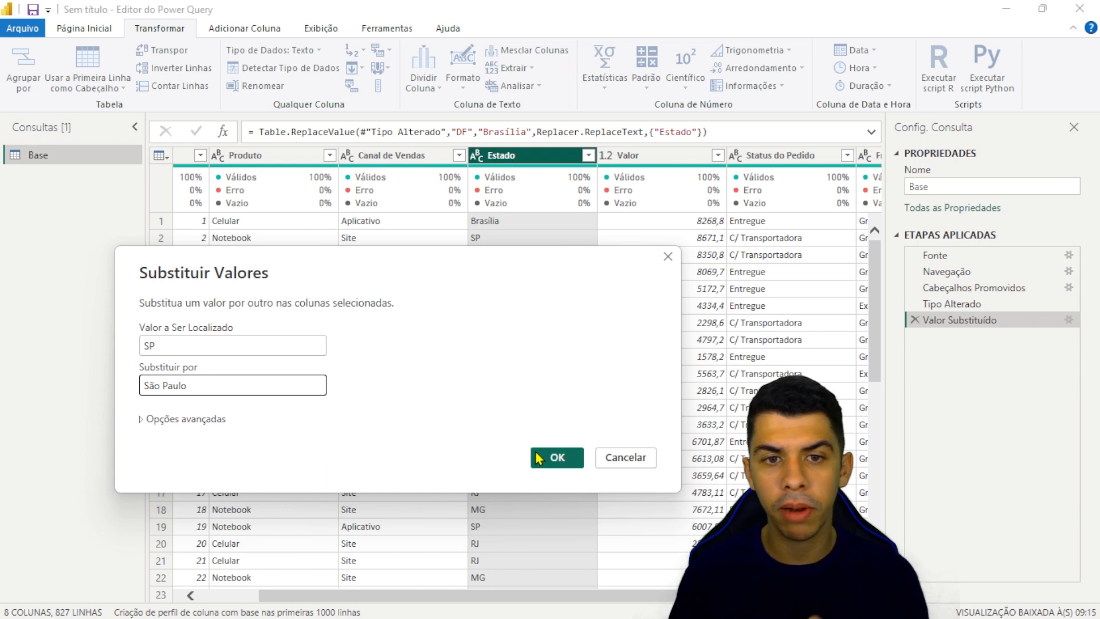
pyautogui.click(555, 458)
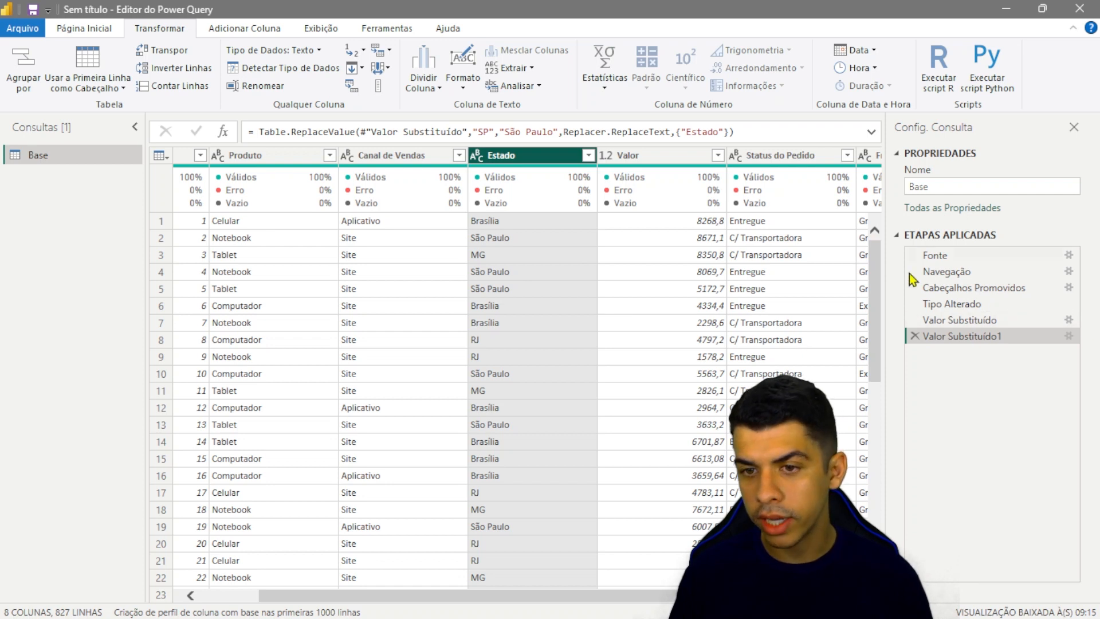
# Rename the applied step Valor Substituído as '"DF" por "Brasília" em [Estado]'
pyautogui.click(980, 322)
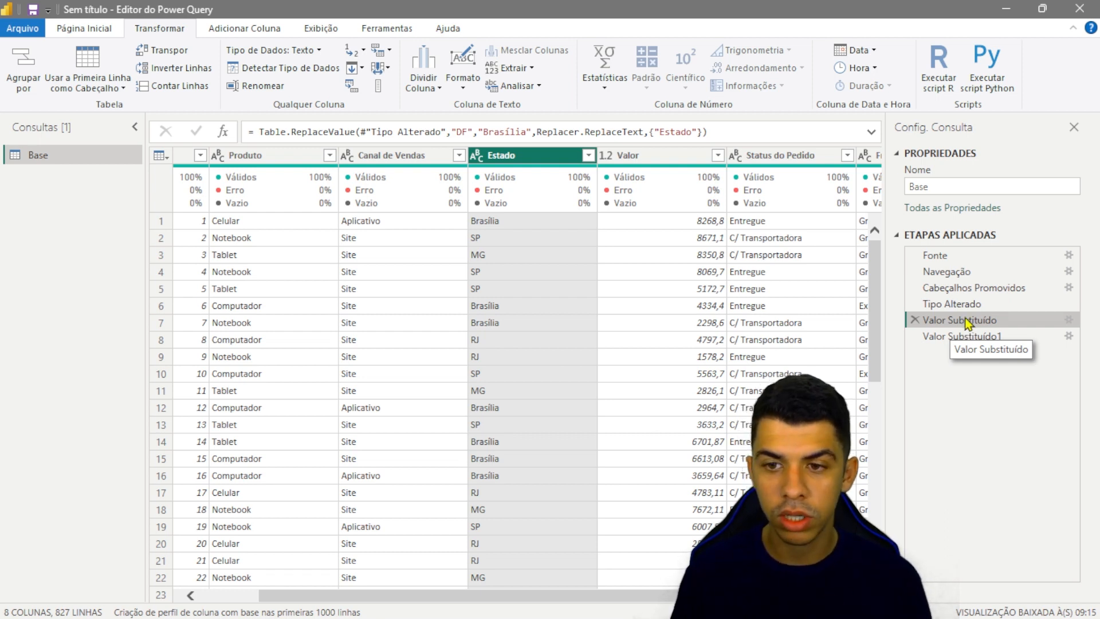
pyautogui.rightClick(967, 325)
pyautogui.click(986, 350)
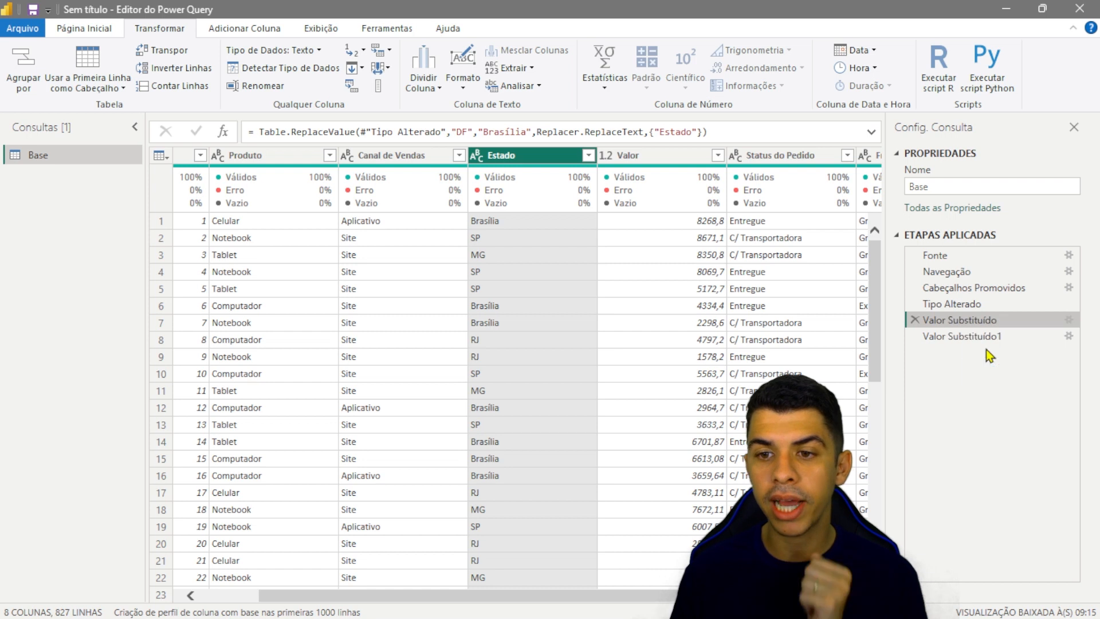
pyautogui.write('"D')
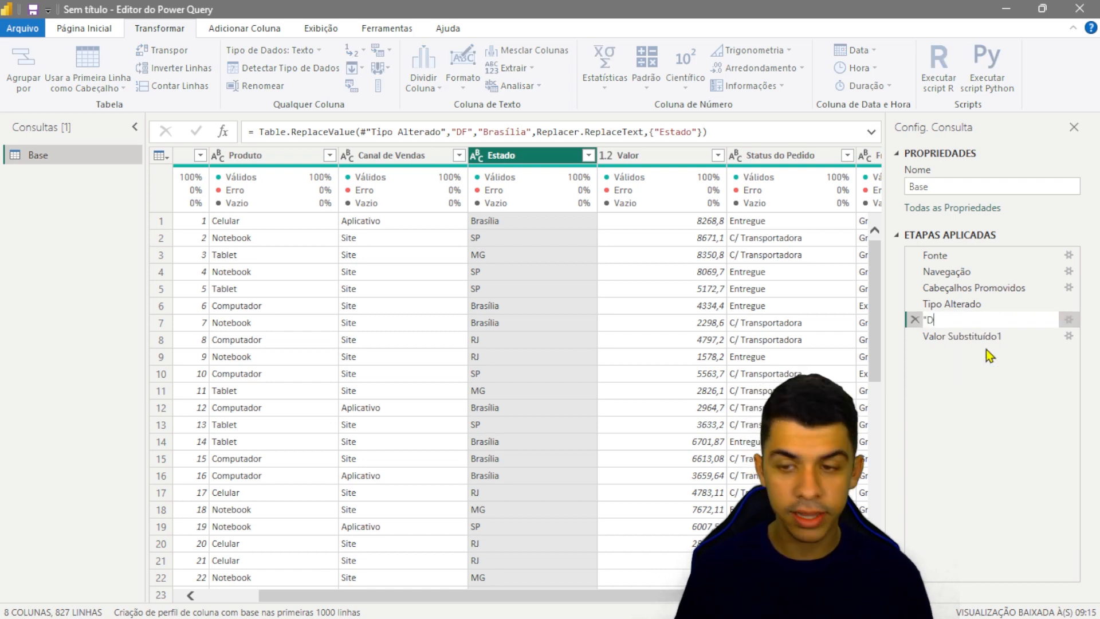
pyautogui.write('F" po')
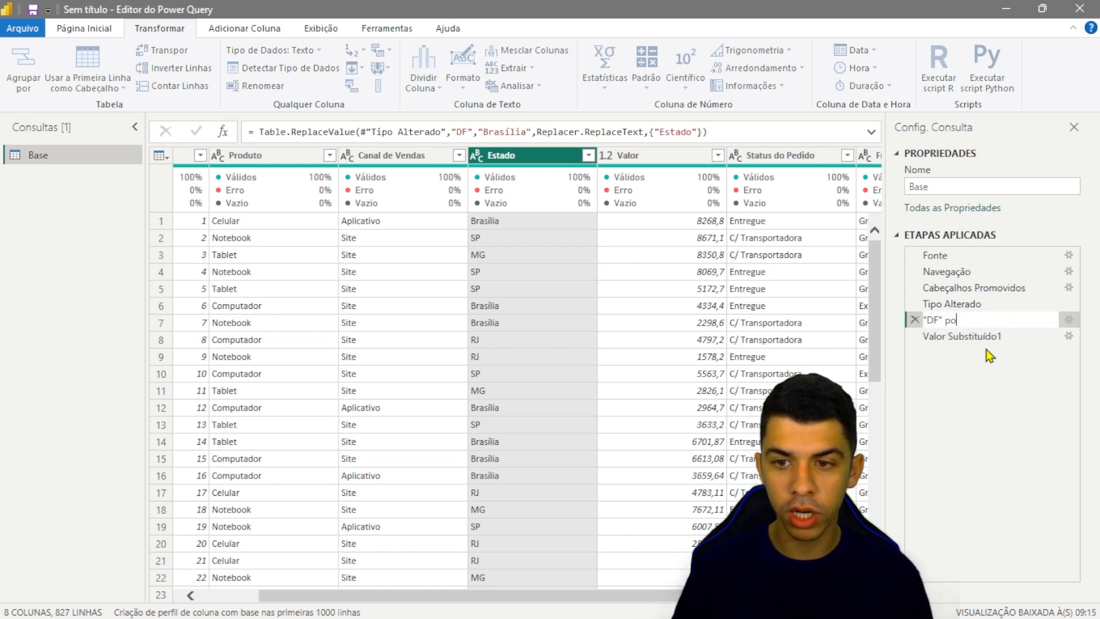
pyautogui.write('r "Brasilia ')
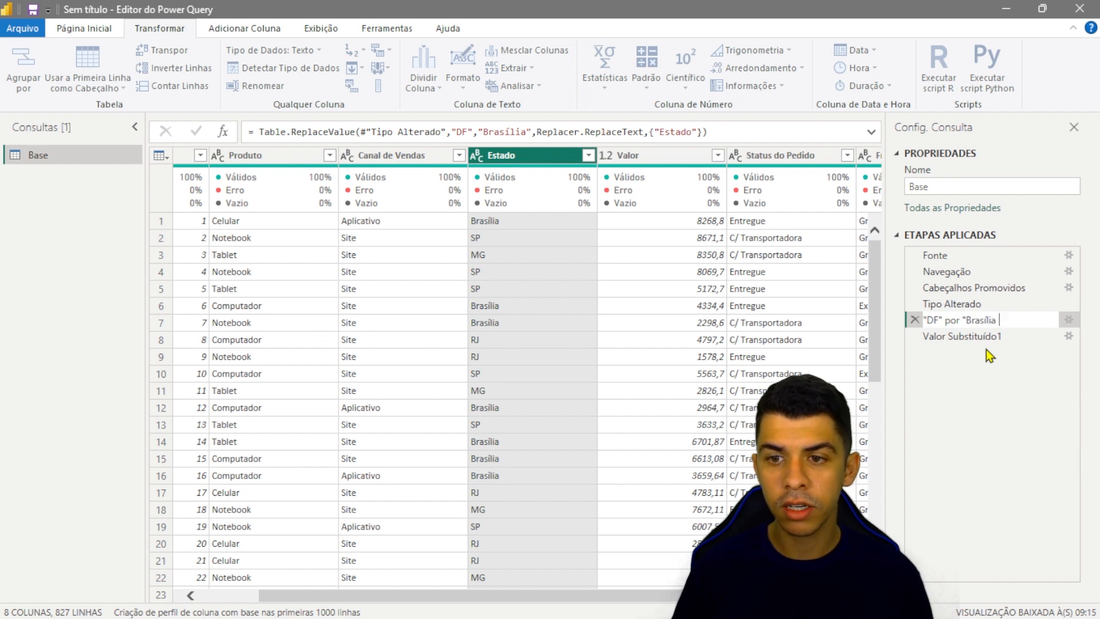
pyautogui.write('em [Estado]')
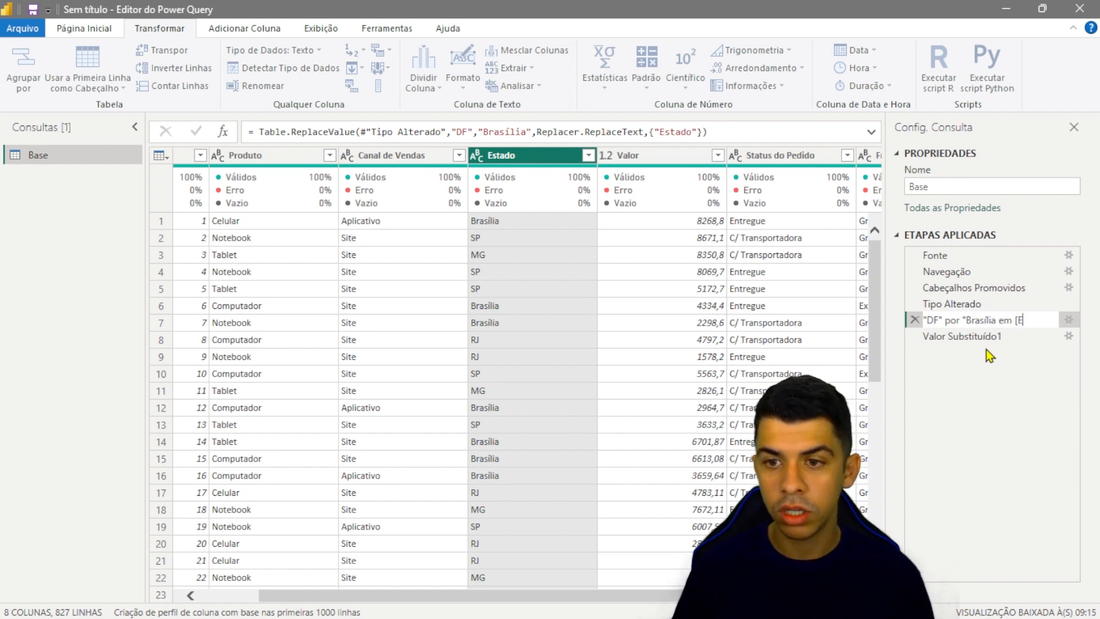
pyautogui.doubleClick(932, 319)
pyautogui.moveTo(931, 319); pyautogui.dragTo(924, 319)
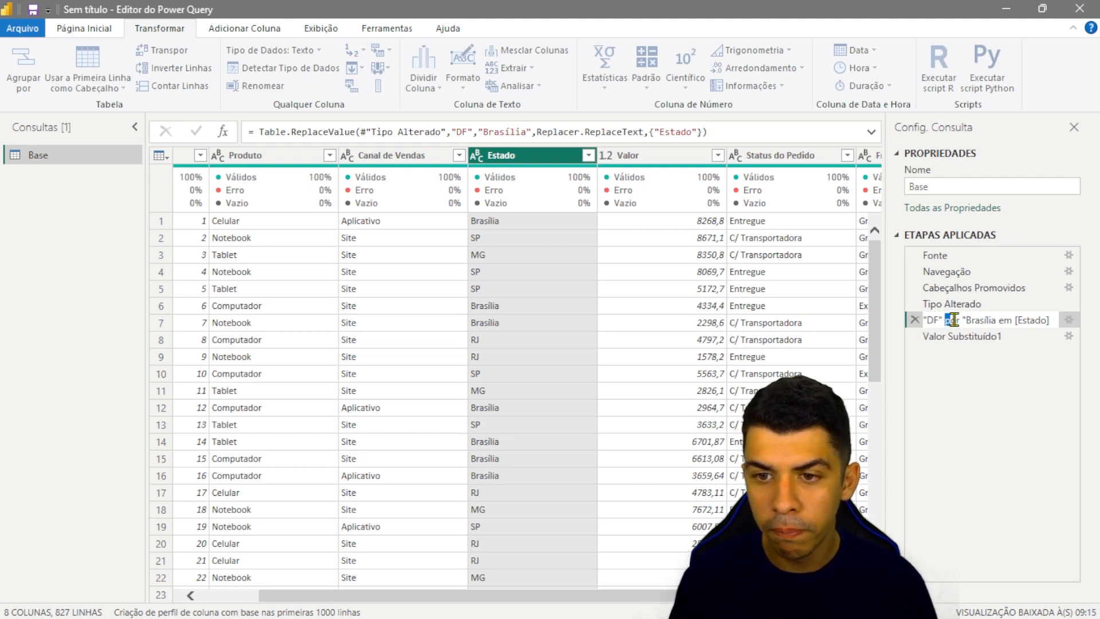
pyautogui.moveTo(963, 320); pyautogui.dragTo(998, 321)
pyautogui.click(998, 322)
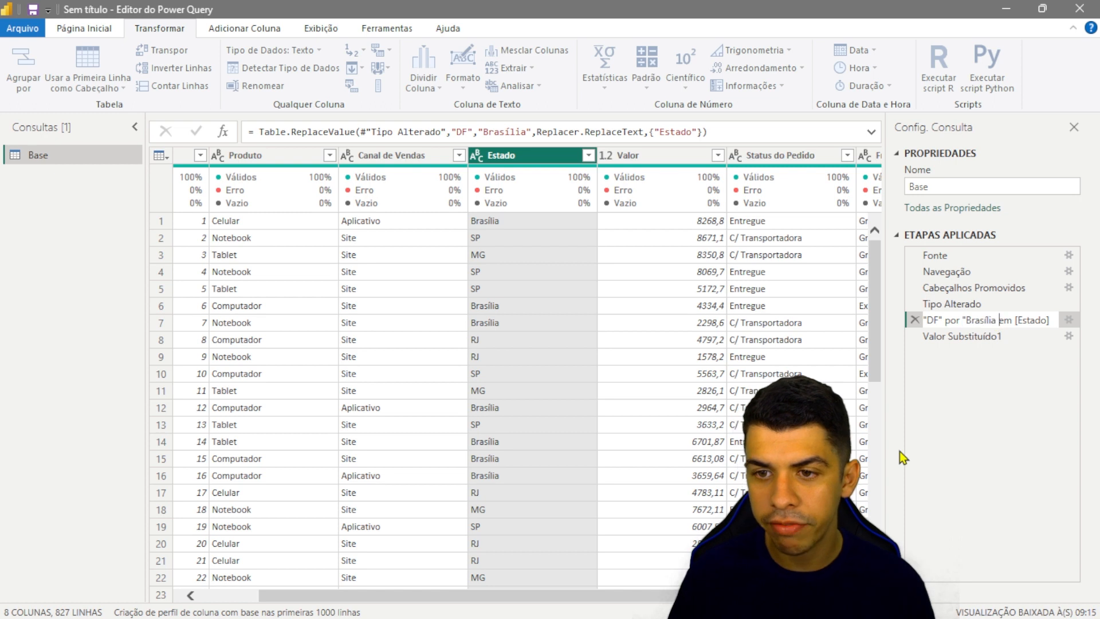
pyautogui.press('Left')
pyautogui.write('"')
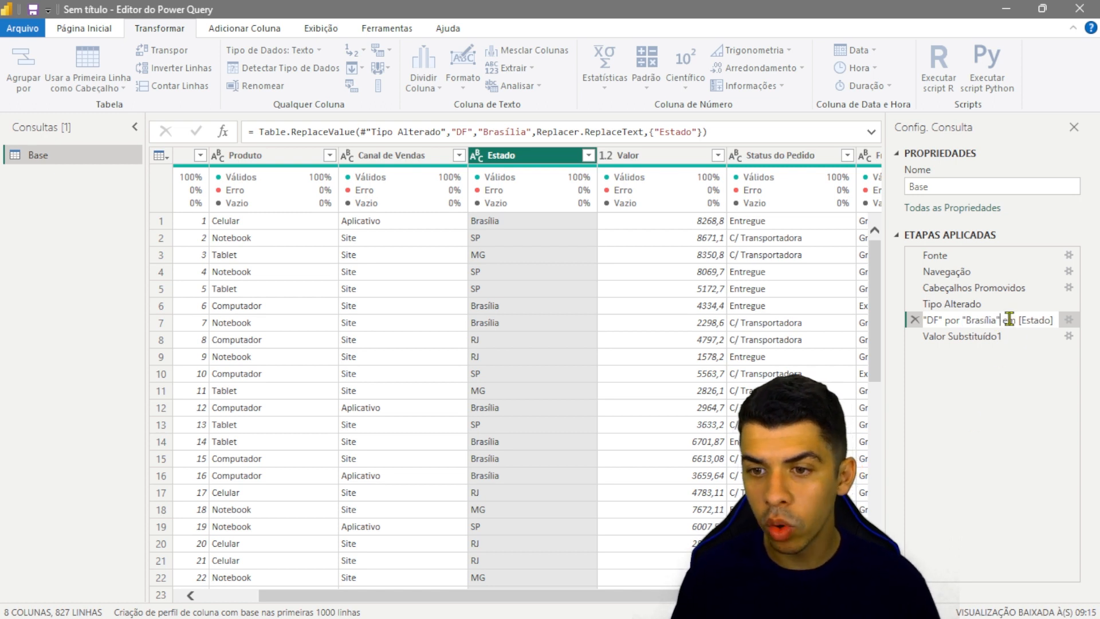
pyautogui.doubleClick(1044, 322)
pyautogui.moveTo(1044, 321); pyautogui.dragTo(1019, 322)
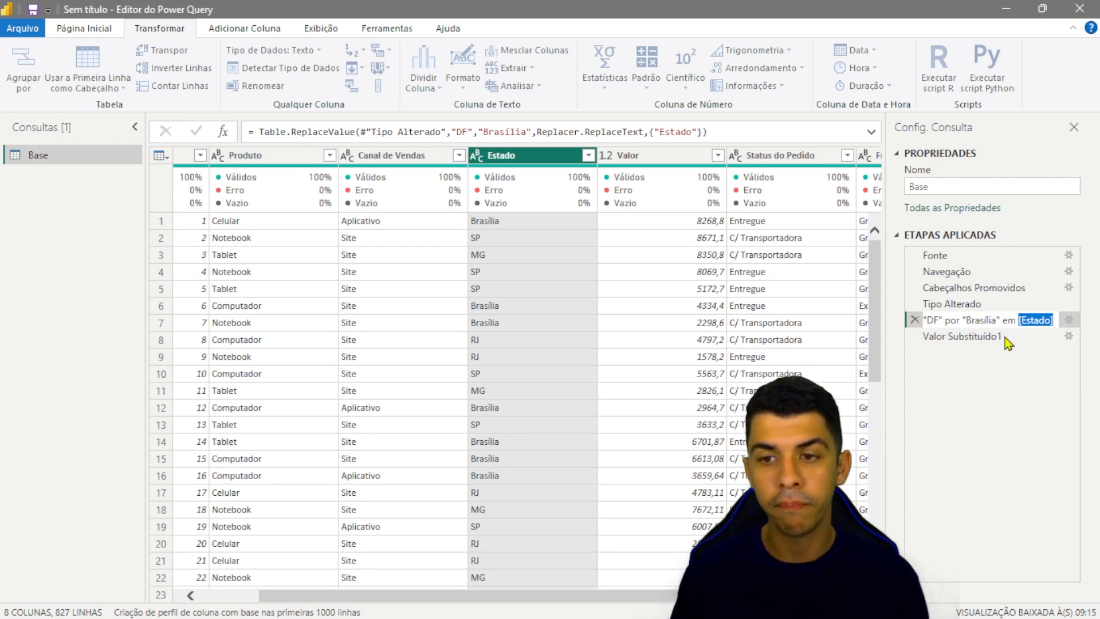
pyautogui.press('Return')
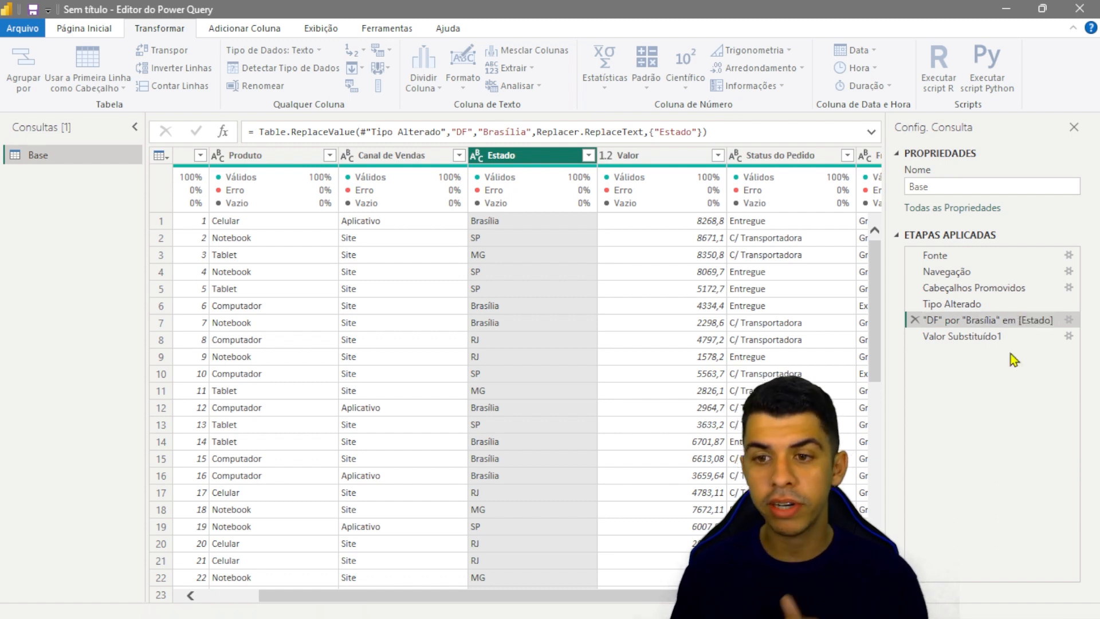
# Rename the applied step Valor Substituído1 as '"SP" por "São Paulo" em [Estado]'
pyautogui.click(1002, 343)
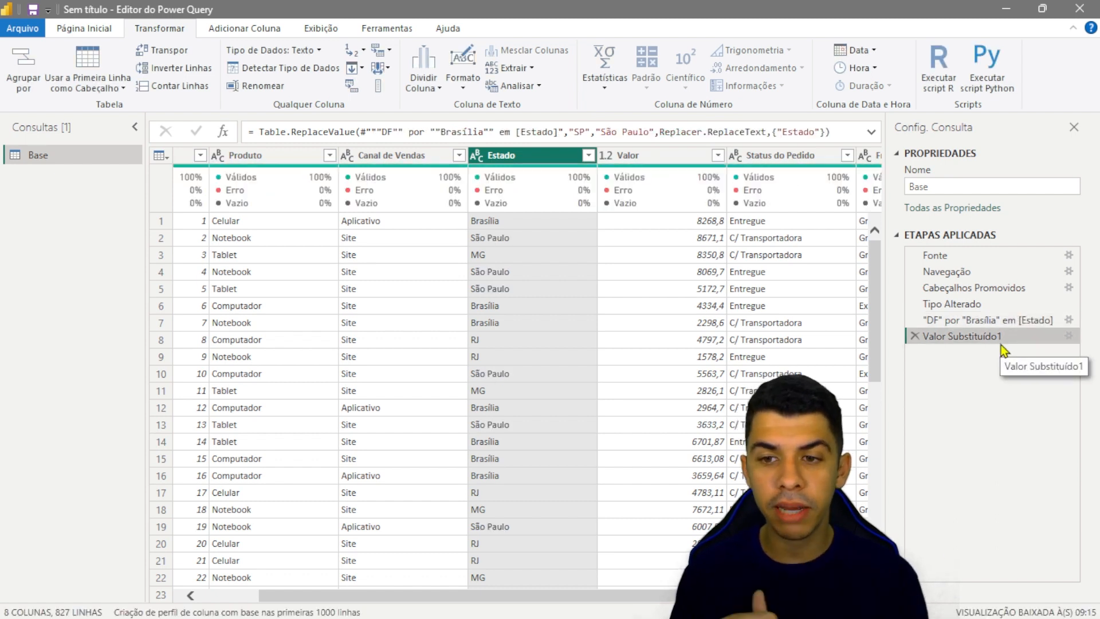
pyautogui.rightClick(989, 339)
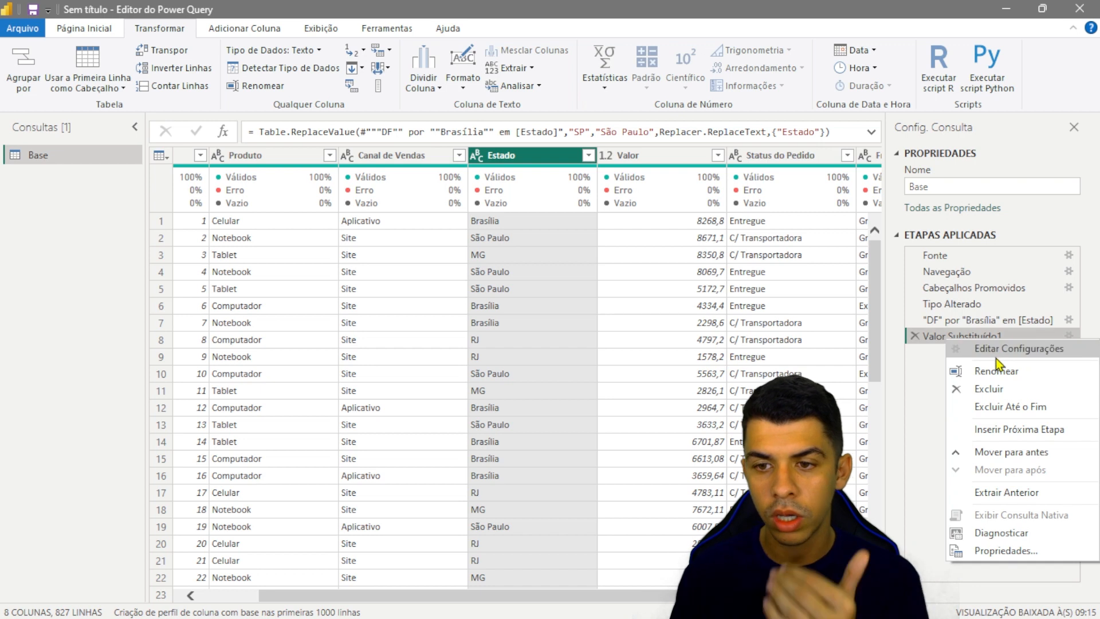
pyautogui.click(998, 372)
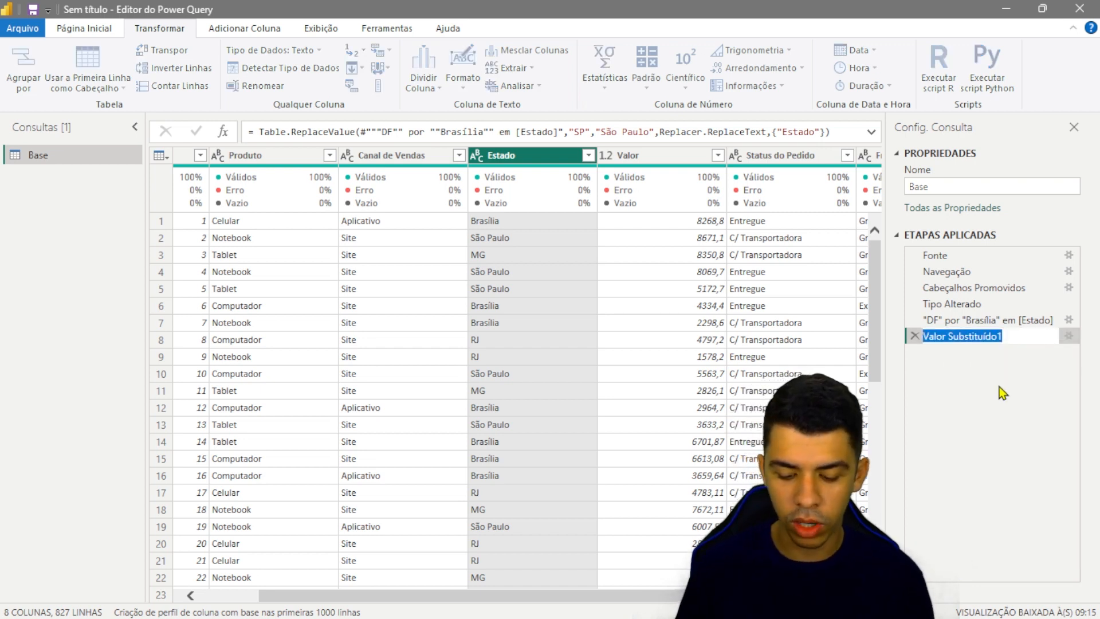
pyautogui.write('"SP" por')
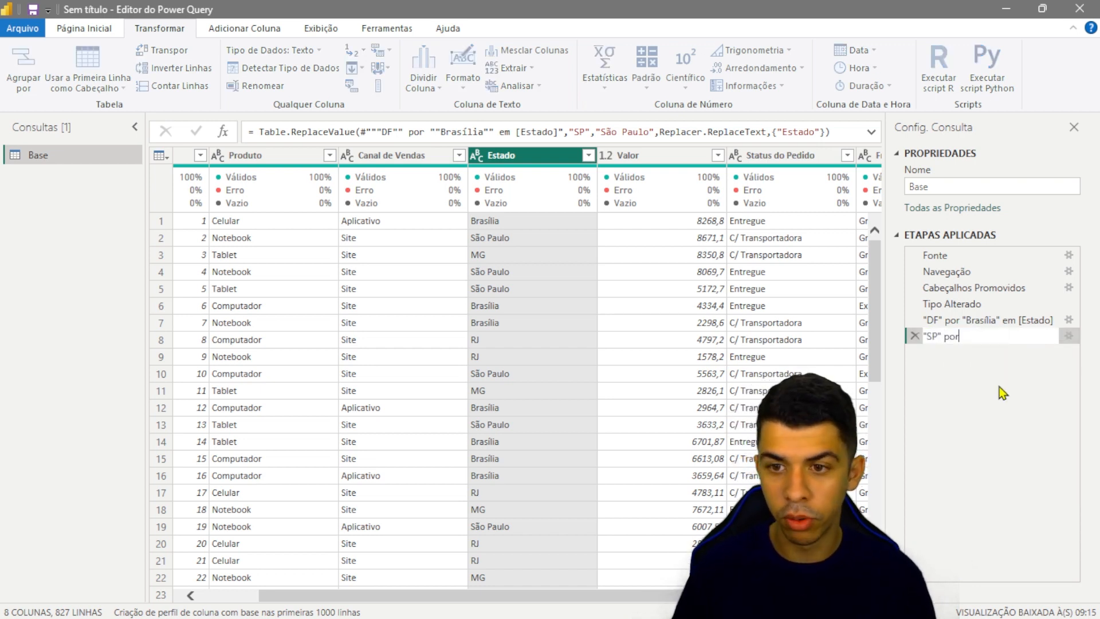
pyautogui.write(' "São Pa')
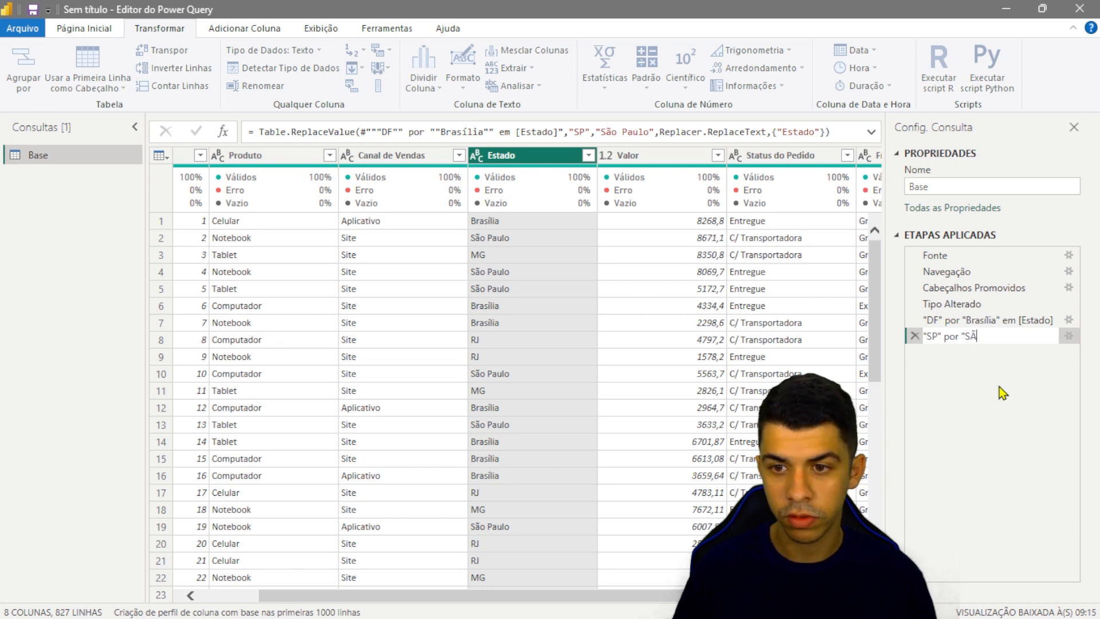
pyautogui.write('ulo')
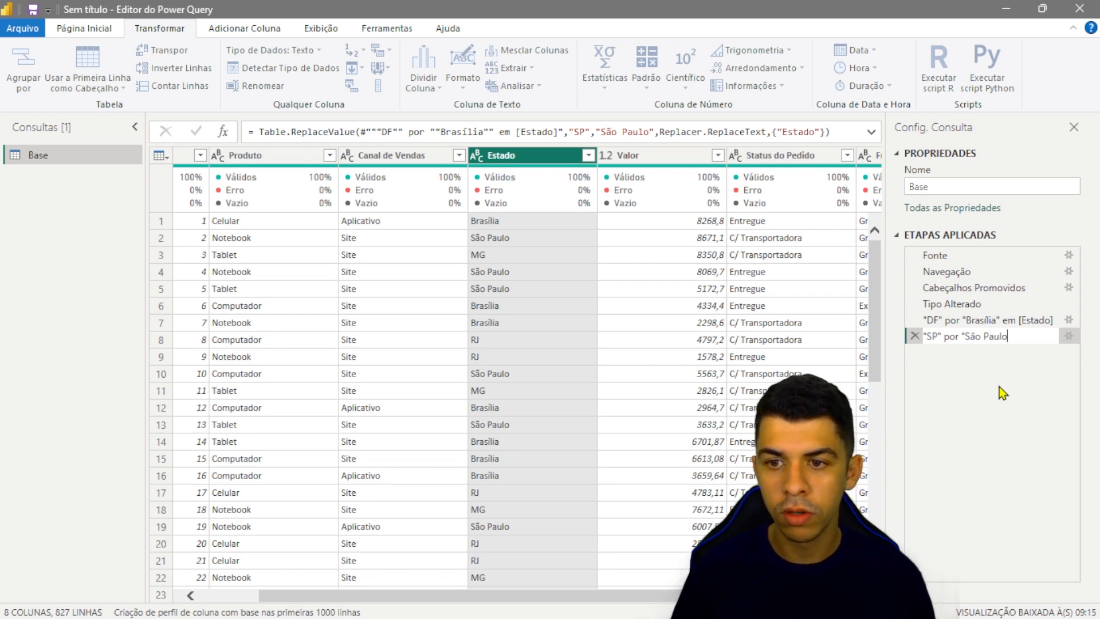
pyautogui.write('" em [Estado]')
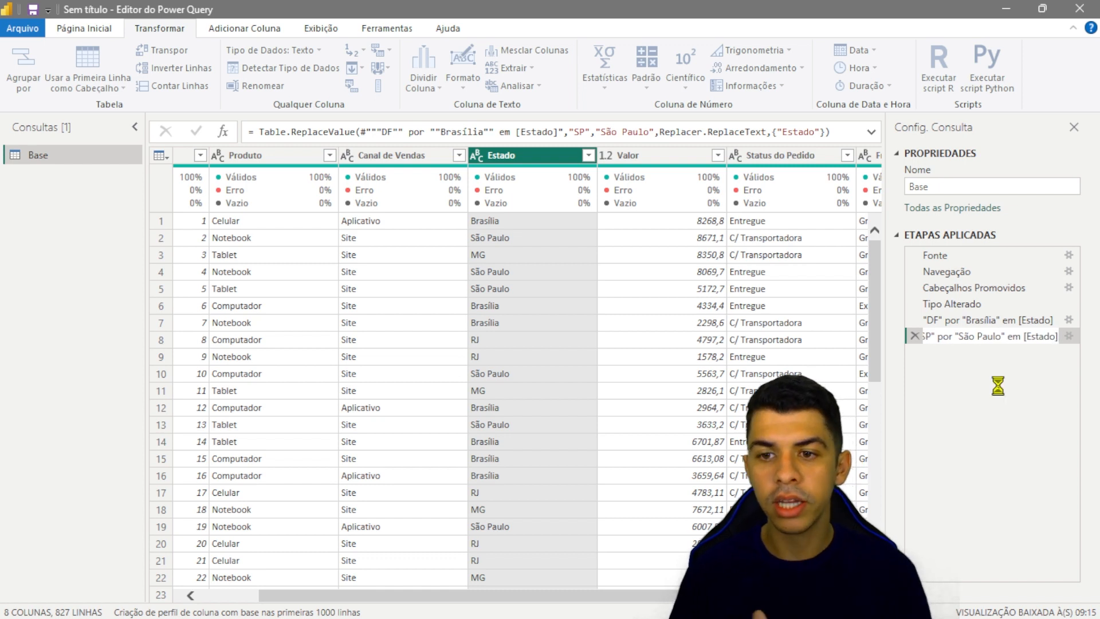
pyautogui.press('Return')
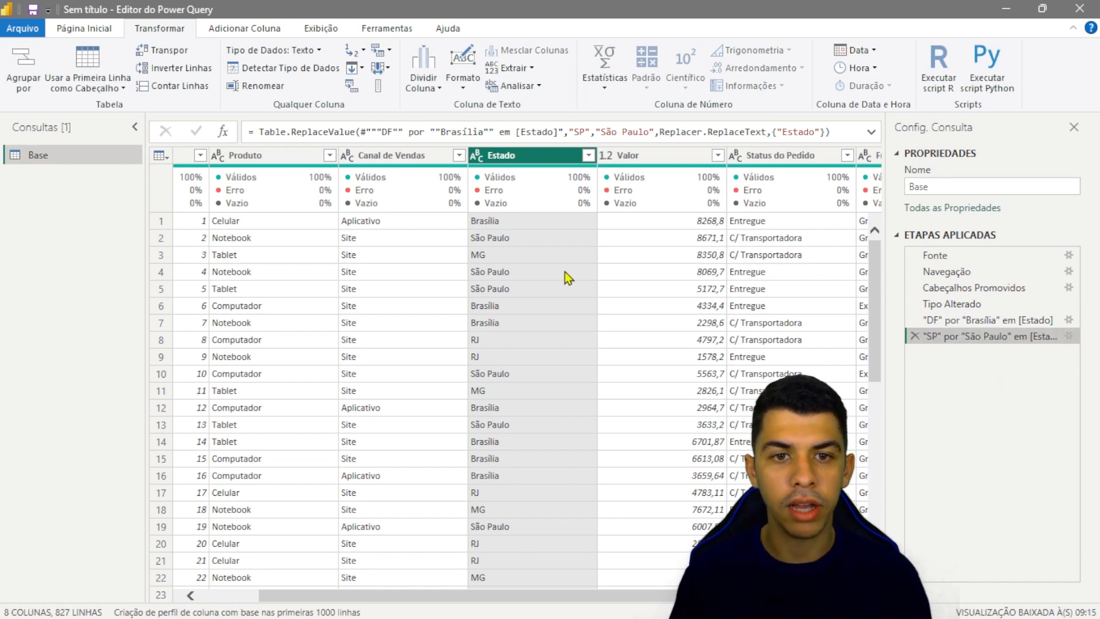
# Replace the value MG with Minas Gerais in the Estado column using Substituir Valores
pyautogui.rightClick(534, 153)
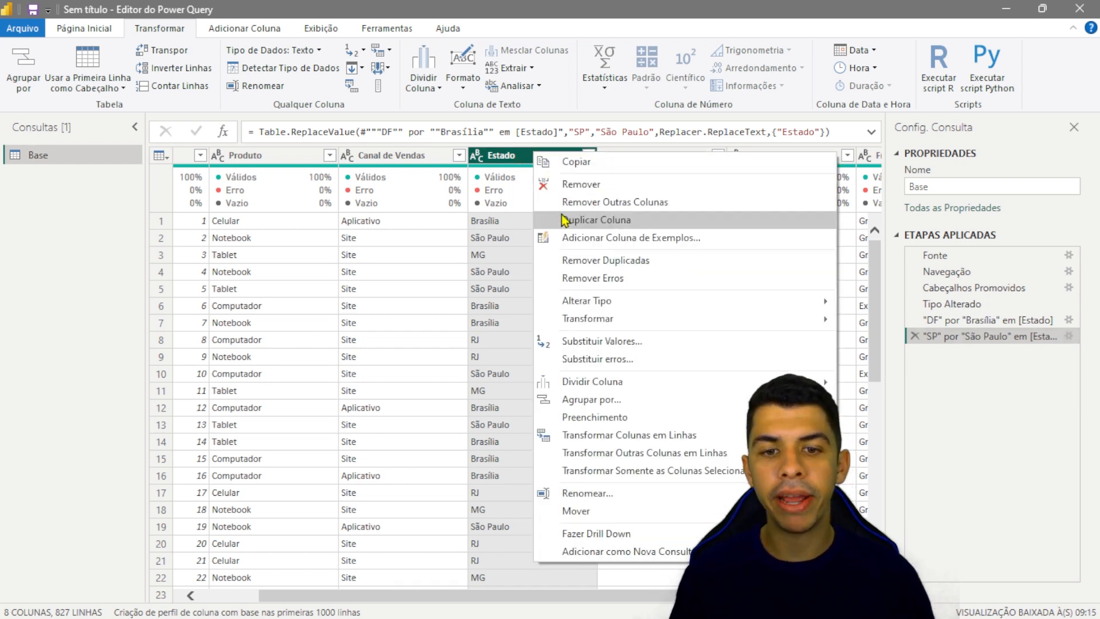
pyautogui.click(606, 341)
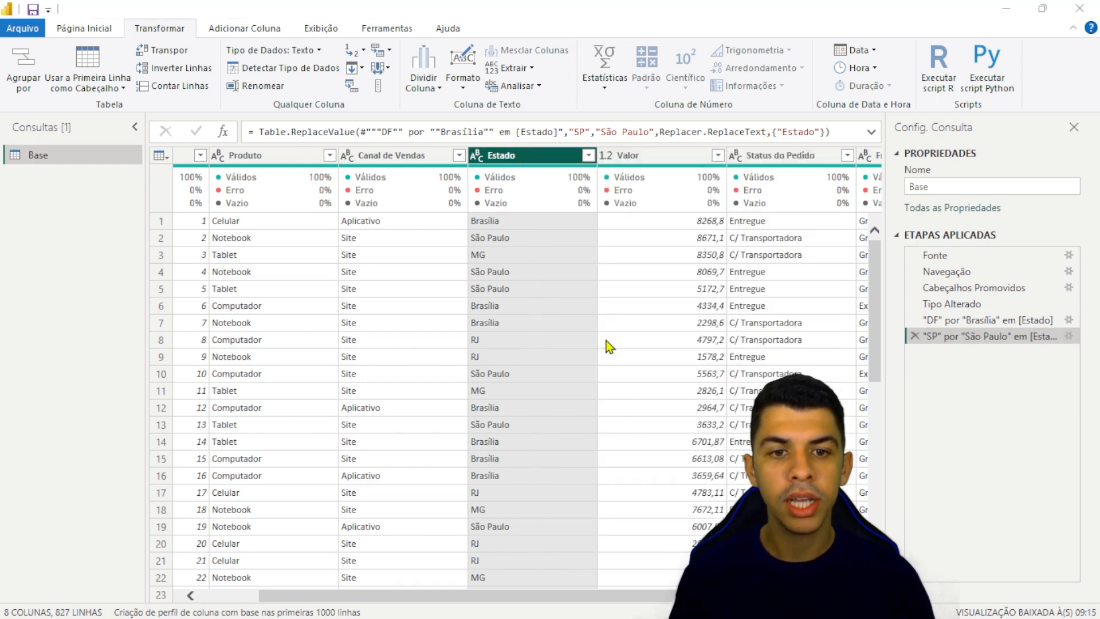
pyautogui.write('MG')
pyautogui.press('Tab')
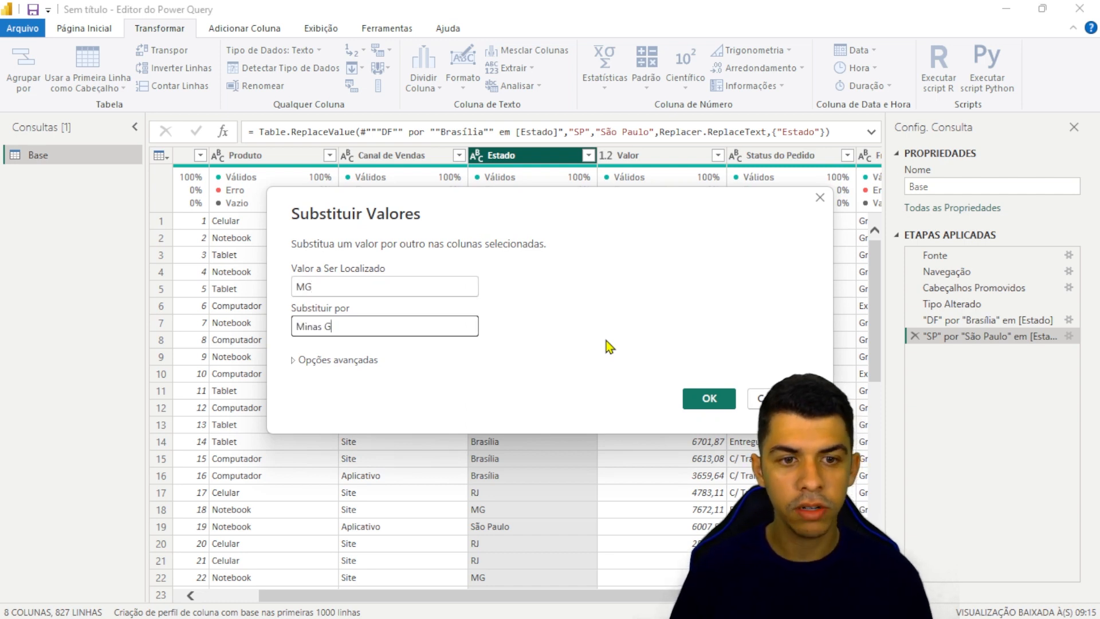
pyautogui.moveTo(619, 209); pyautogui.dragTo(444, 129)
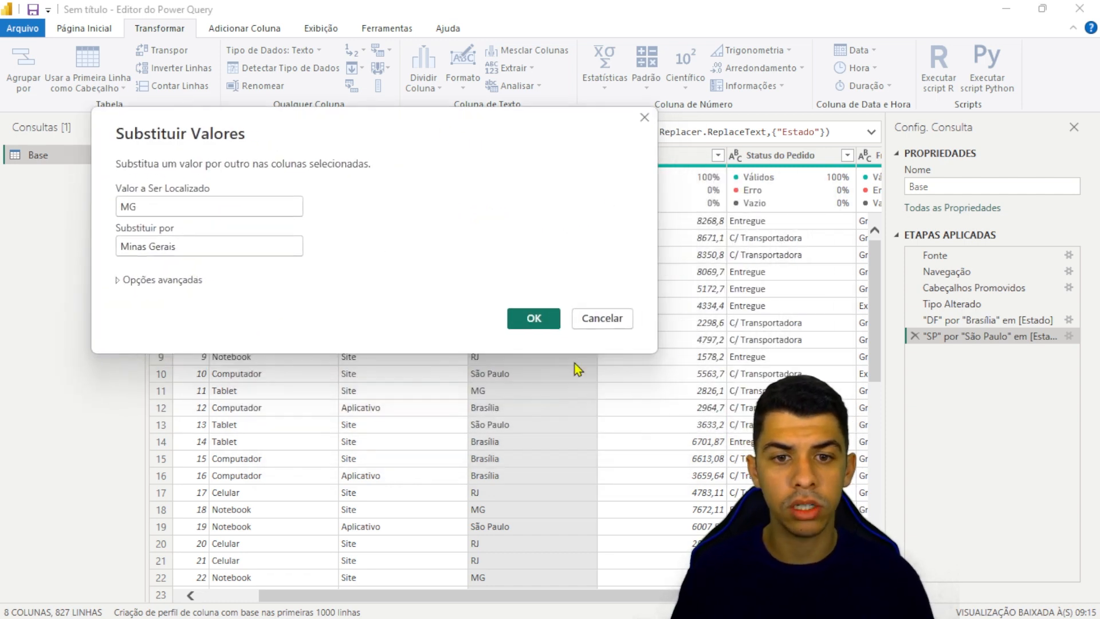
pyautogui.click(545, 325)
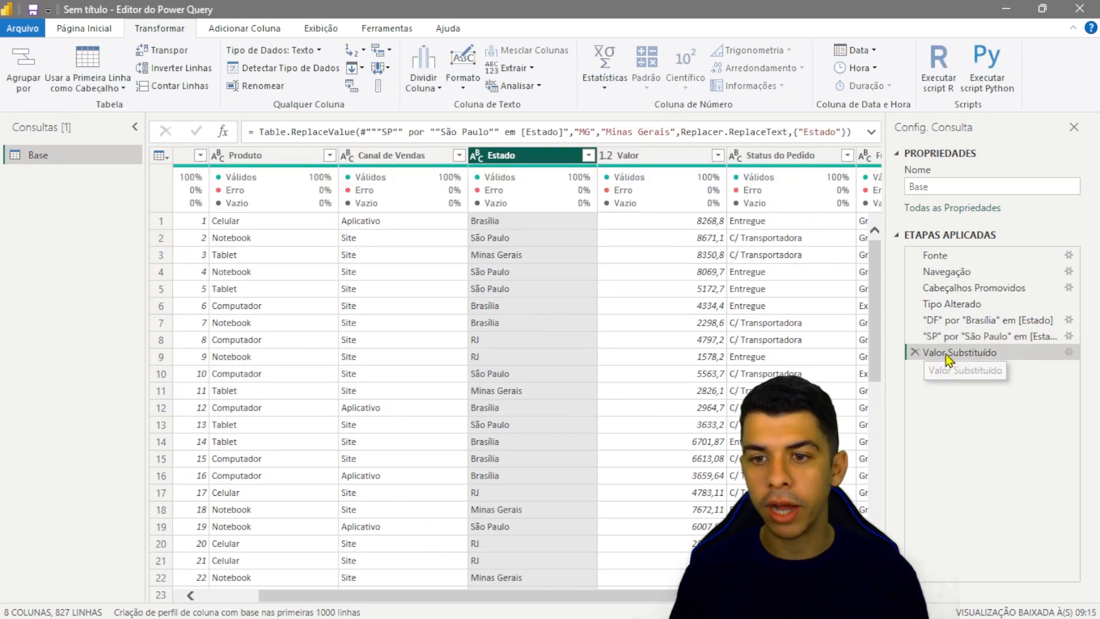
pyautogui.rightClick(947, 354)
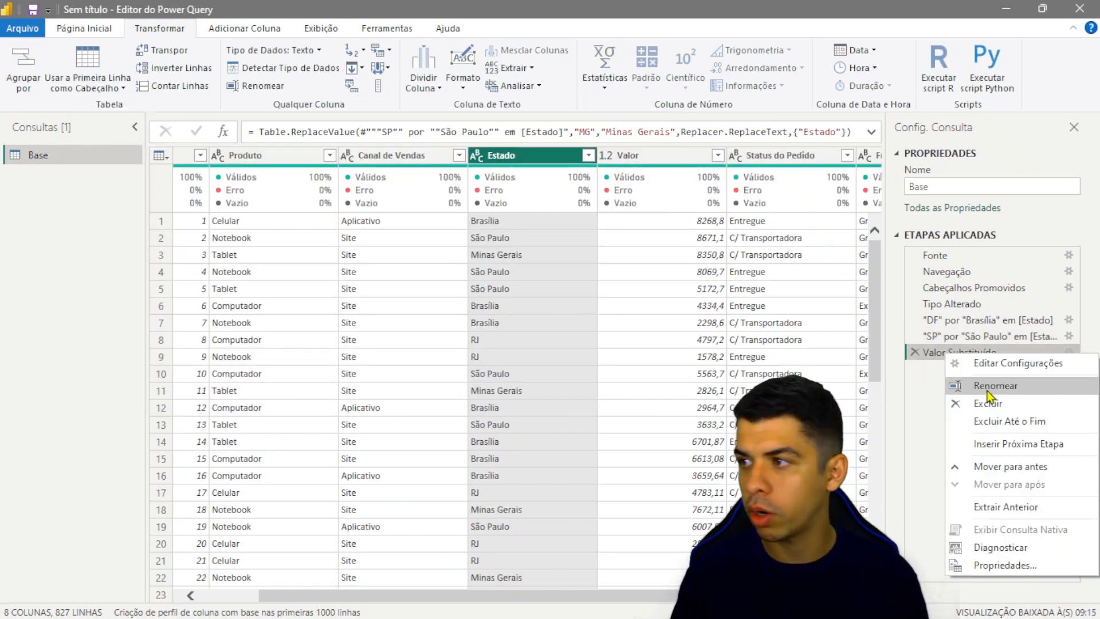
pyautogui.click(988, 389)
pyautogui.press('Return')
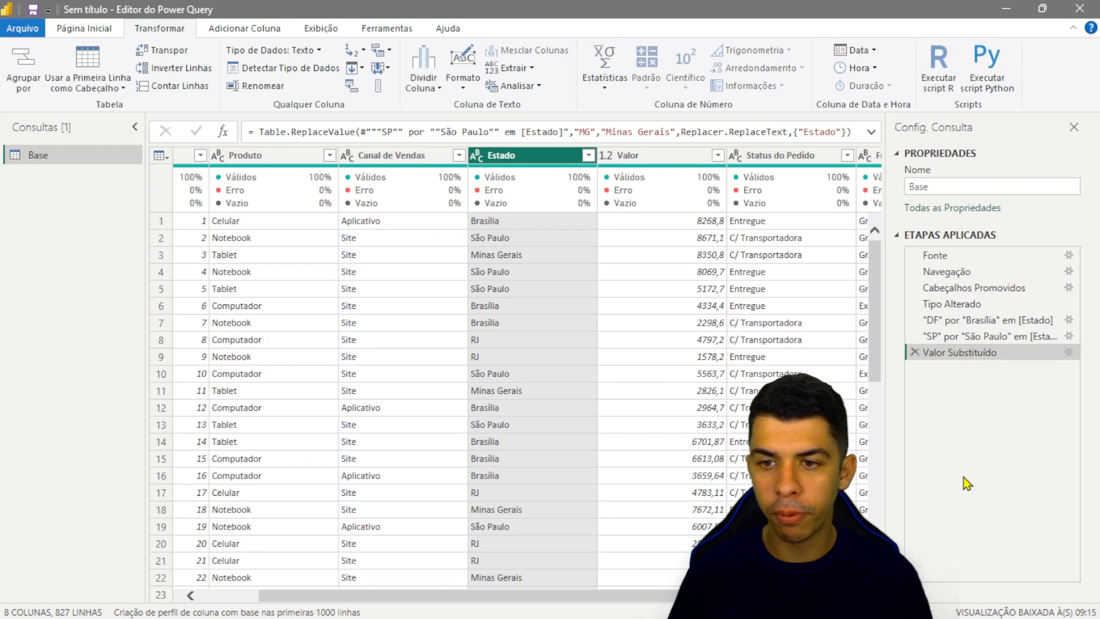
# Rename the new Valor Substituído step as '"MG" por "Minas Gerais" em [Estado]', reusing the name of the São Paulo step
pyautogui.click(968, 338)
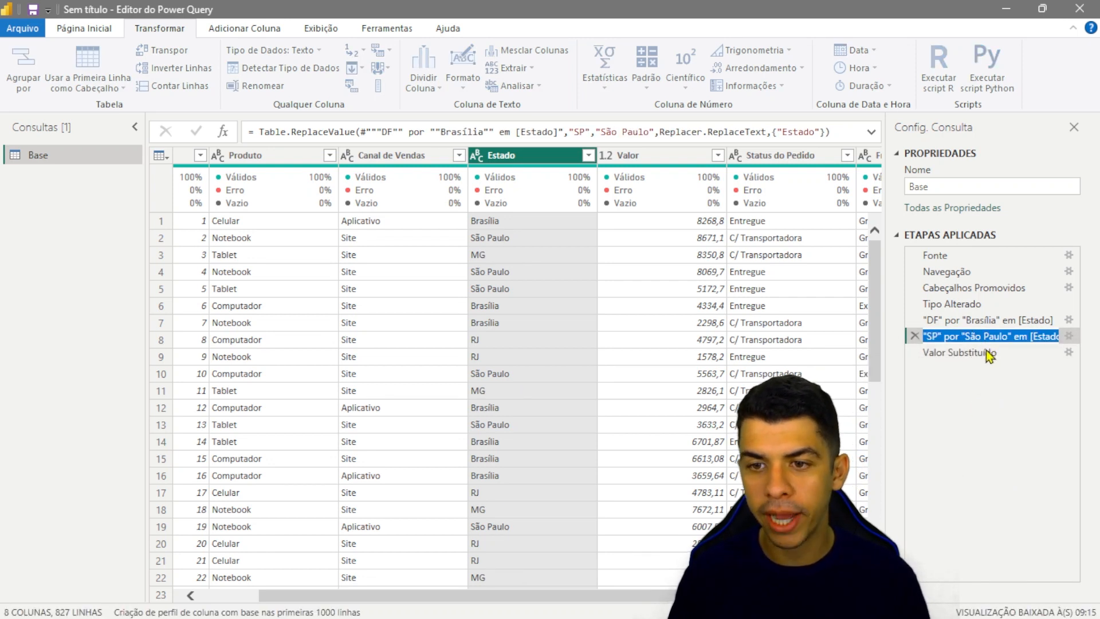
pyautogui.click(985, 355)
pyautogui.rightClick(987, 354)
pyautogui.click(1001, 385)
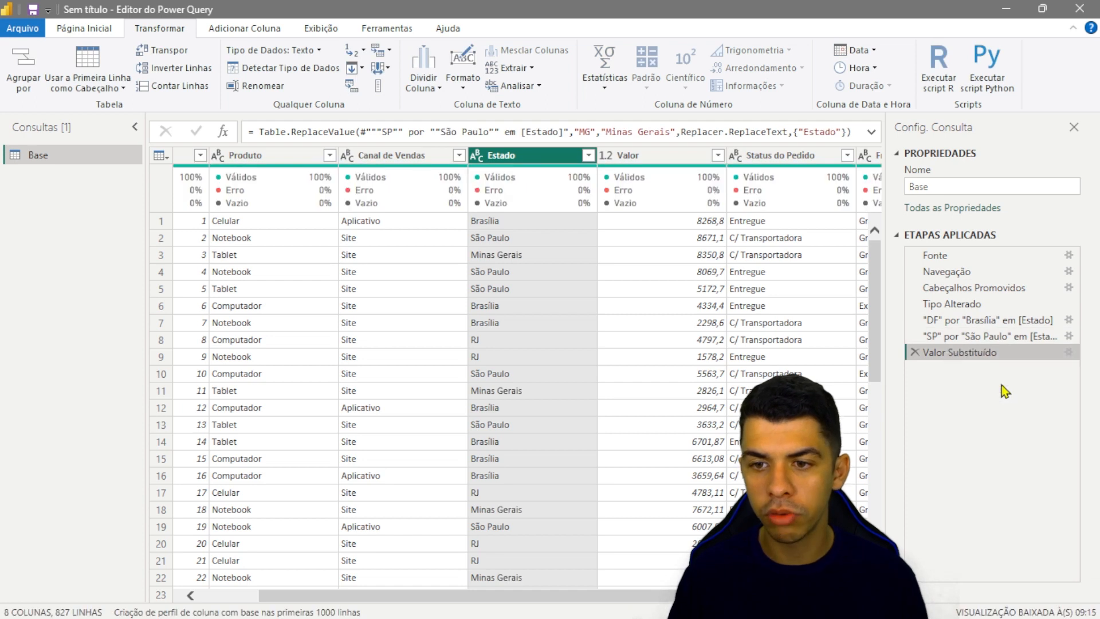
pyautogui.write('"SP" por "São Paulo" em [Estado]')
pyautogui.moveTo(1001, 352); pyautogui.dragTo(960, 351)
pyautogui.write('Minas Gera')
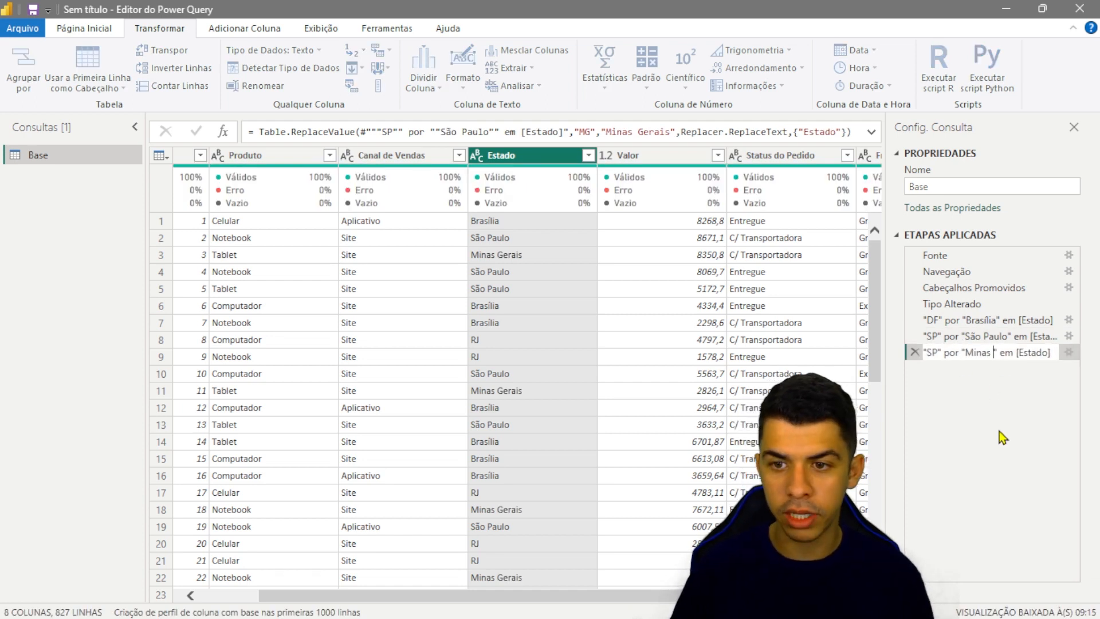
pyautogui.write('is')
pyautogui.hotkey('ctrl', 'Left')
pyautogui.hotkey('ctrl', 'Left')
pyautogui.hotkey('ctrl', 'Left')
pyautogui.hotkey('ctrl', 'Left')
pyautogui.hotkey('ctrl', 'Left')
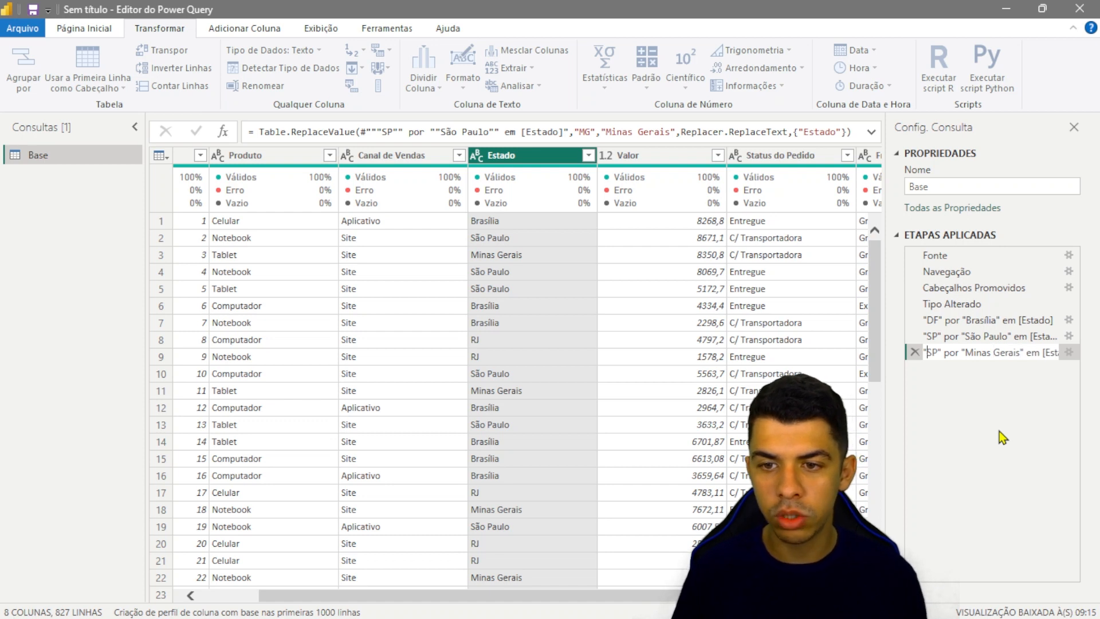
pyautogui.press('Right')
pyautogui.hotkey('shift', 'Right')
pyautogui.hotkey('shift', 'Right')
pyautogui.write('MG')
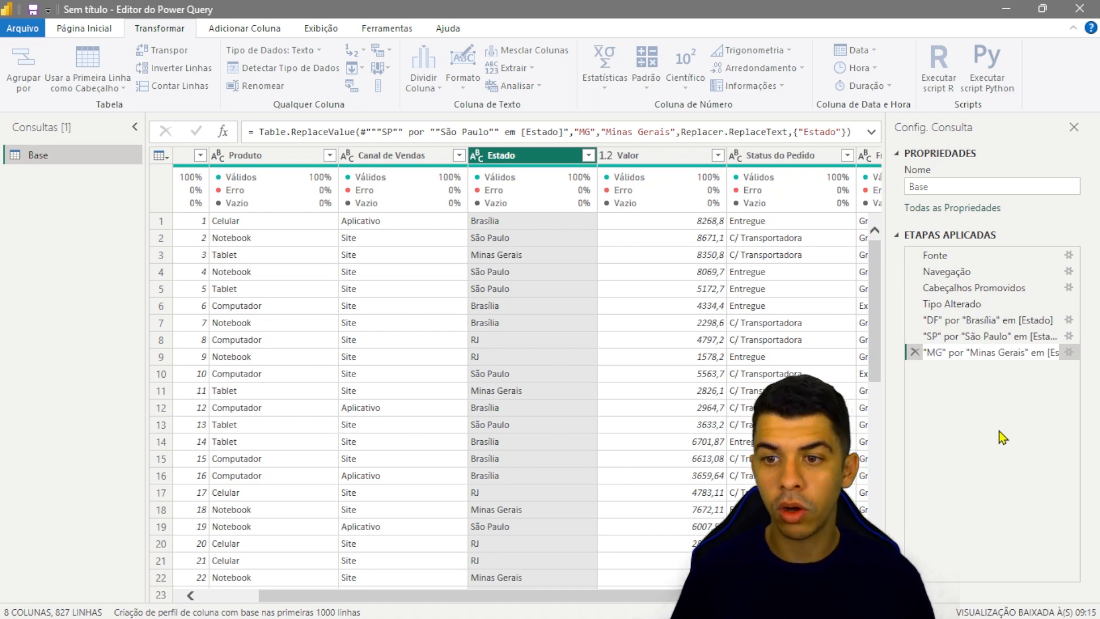
pyautogui.press('Return')
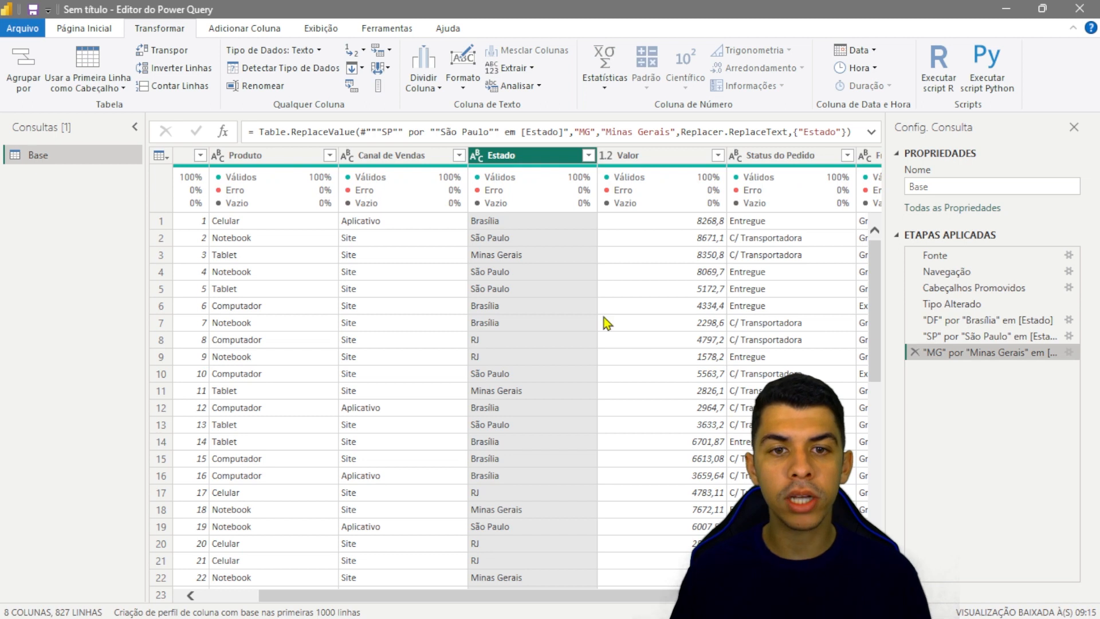
# Replace the value RJ with Rio de Janeiro in the Estado column using Substituir Valores
pyautogui.rightClick(524, 154)
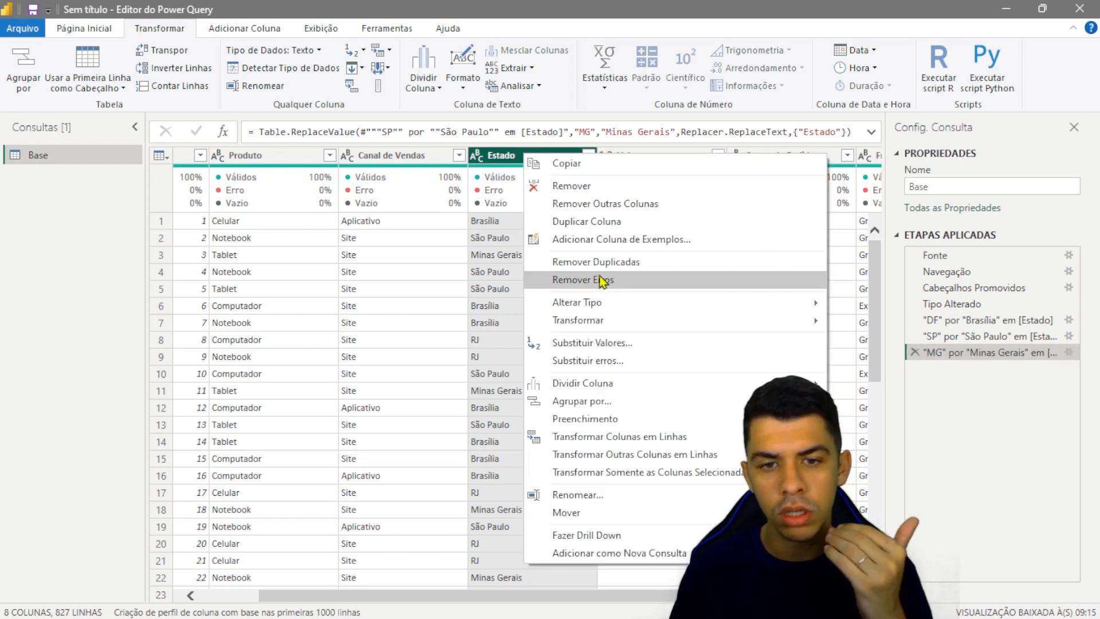
pyautogui.click(613, 341)
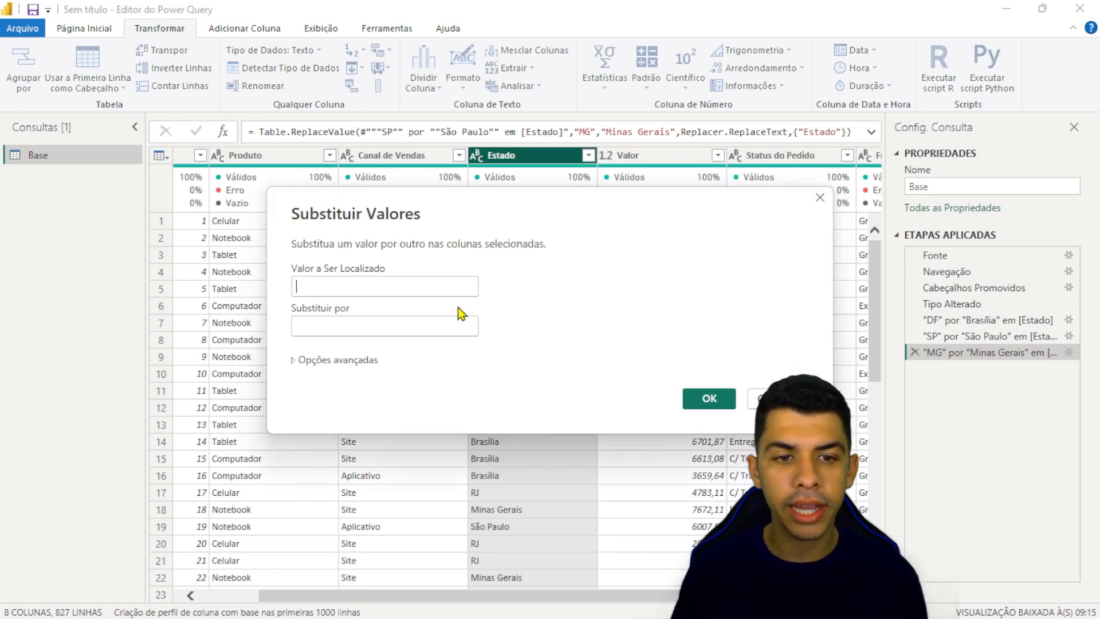
pyautogui.click(403, 286)
pyautogui.write('RJ')
pyautogui.press('Tab')
pyautogui.write('R')
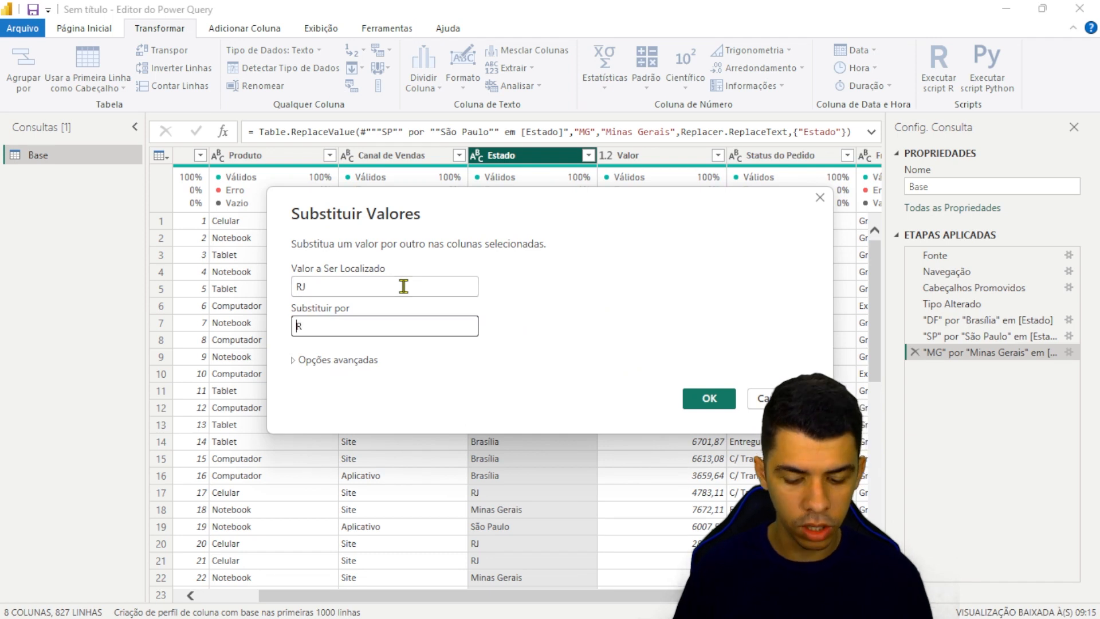
pyautogui.write('io de Janeiro')
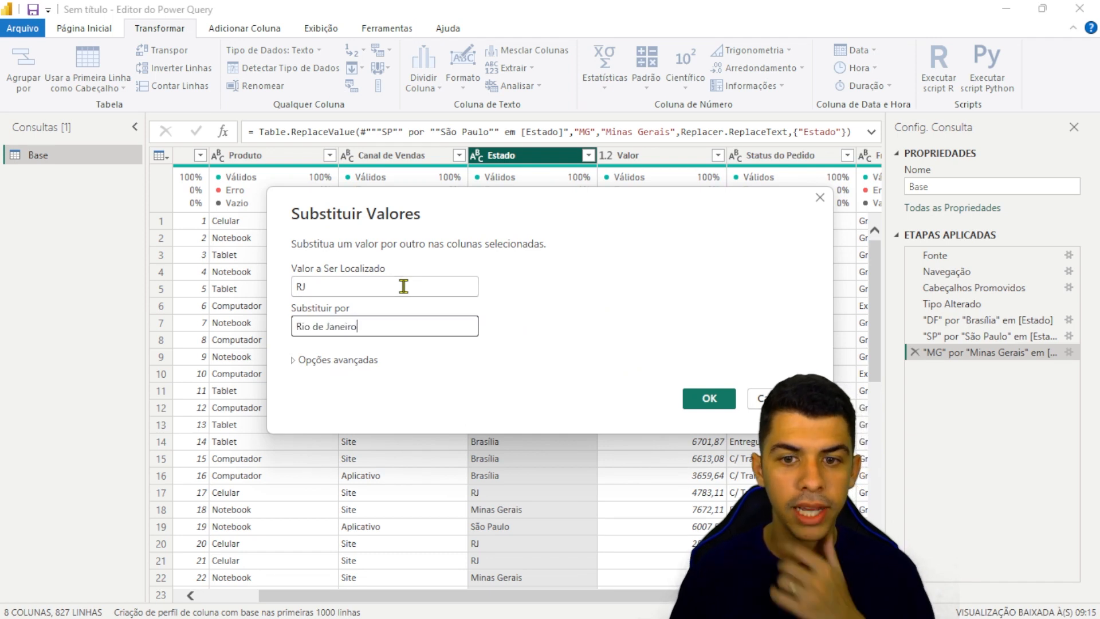
pyautogui.click(706, 394)
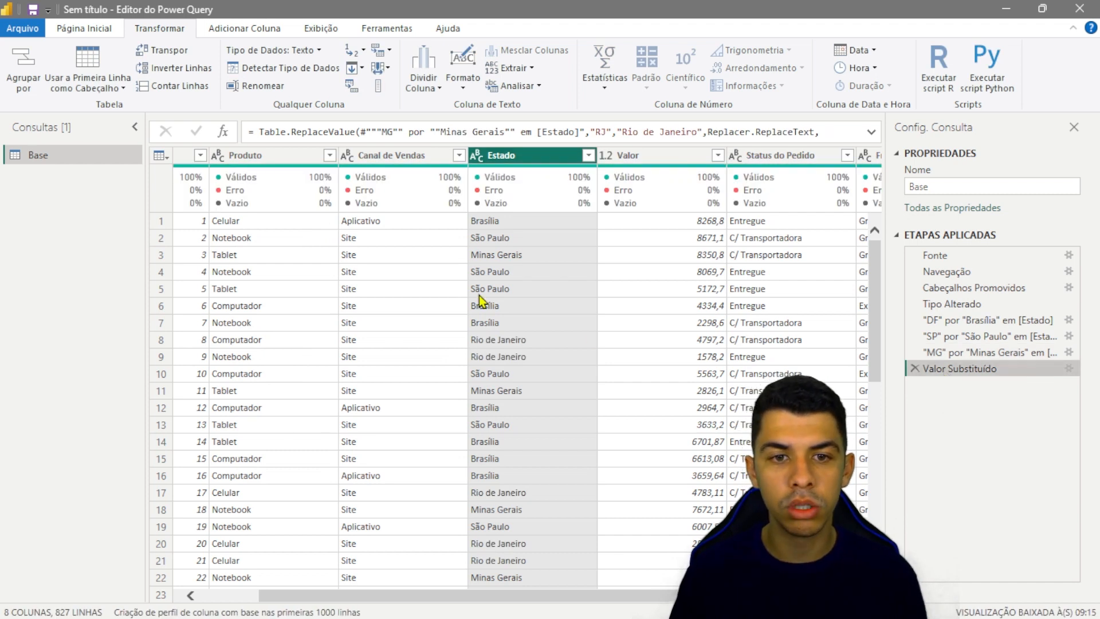
# Rename the last applied step as '"RJ" por "Rio de Janeiro" em [Estado]', adapting the name of the São Paulo step
pyautogui.press('F2')
pyautogui.write('"SP" por "São Paulo" em [Estado]')
pyautogui.doubleClick(934, 369)
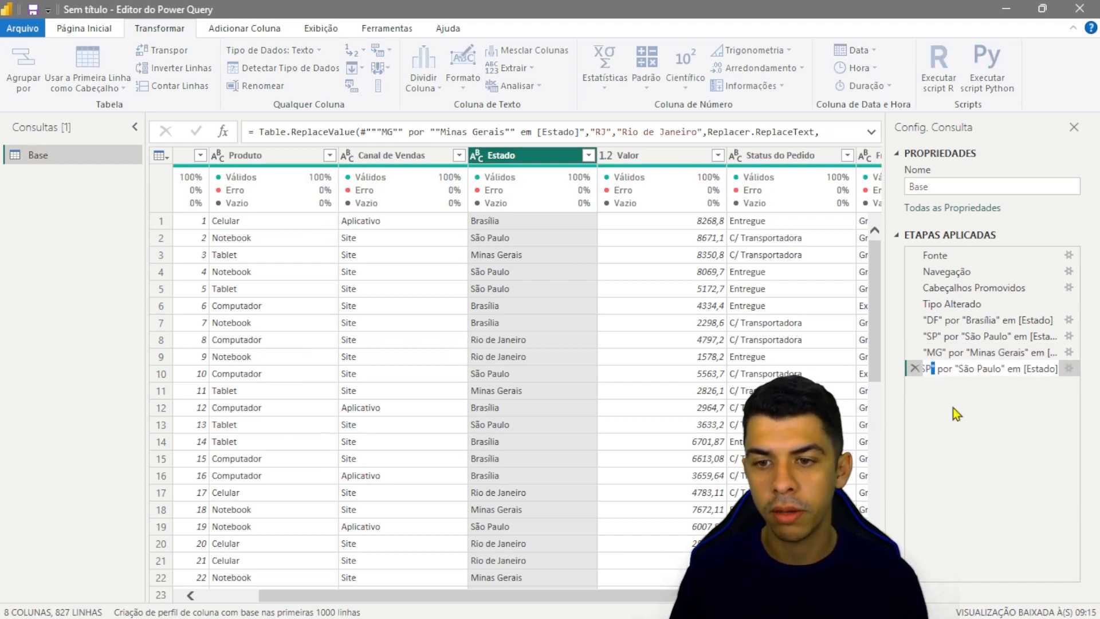
pyautogui.press('Left')
pyautogui.hotkey('shift', 'Left')
pyautogui.hotkey('shift', 'Left')
pyautogui.write('RJ')
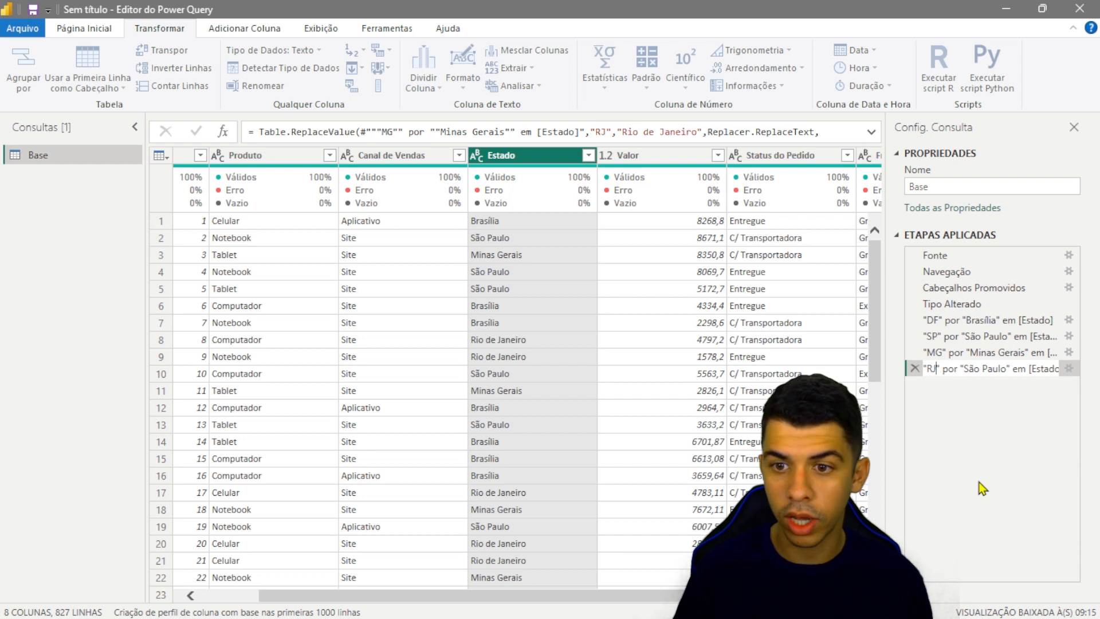
pyautogui.press('Right')
pyautogui.press('Right')
pyautogui.press('Right')
pyautogui.press('Right')
pyautogui.press('Right')
pyautogui.press('Right')
pyautogui.press('Right')
pyautogui.hotkey('shift', 'Right')
pyautogui.hotkey('shift', 'Right')
pyautogui.hotkey('shift', 'Right')
pyautogui.hotkey('shift', 'Right')
pyautogui.hotkey('shift', 'Right')
pyautogui.hotkey('shift', 'Right')
pyautogui.hotkey('shift', 'Right')
pyautogui.hotkey('shift', 'Right')
pyautogui.hotkey('shift', 'Right')
pyautogui.write('Rio de ')
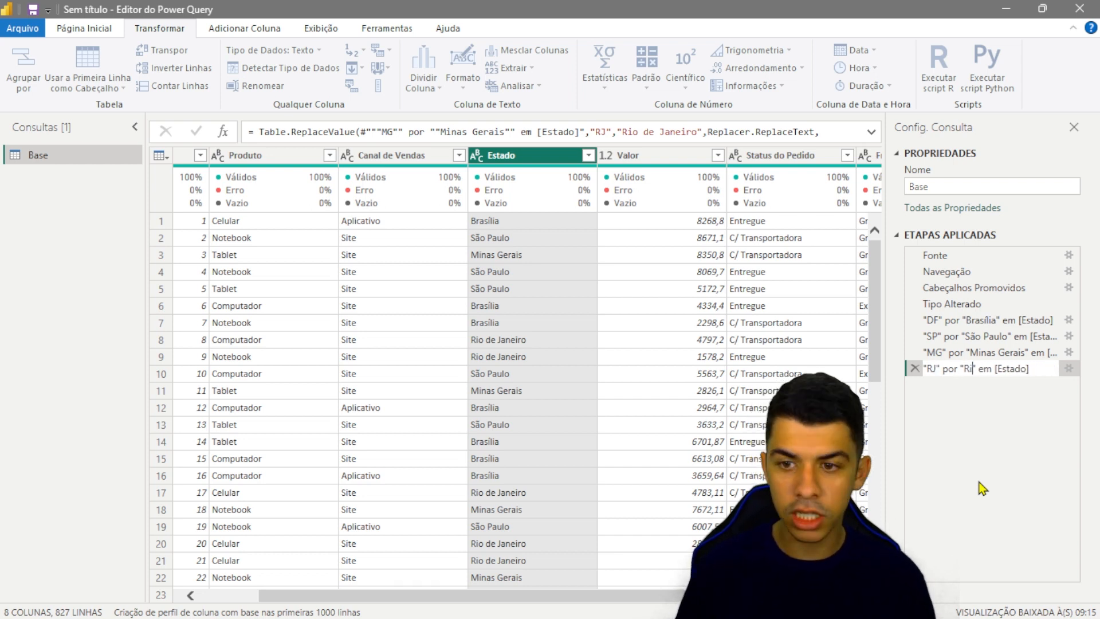
pyautogui.write('Janeiro')
pyautogui.press('Return')
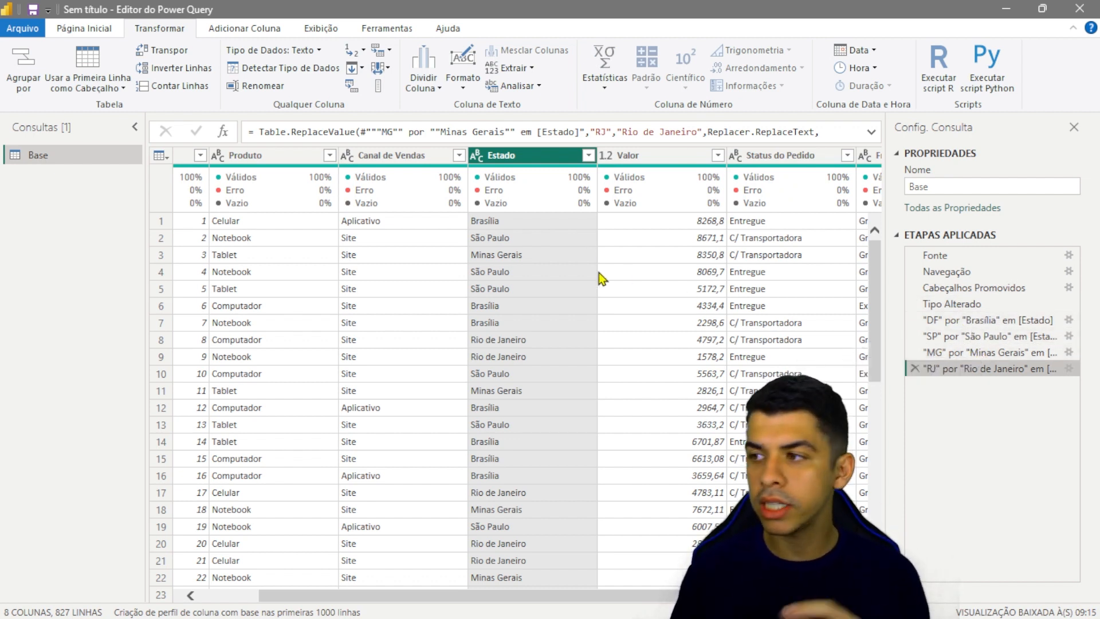
# Change the data type of the Valor column to Número decimal fixo
pyautogui.moveTo(472, 598); pyautogui.dragTo(517, 608)
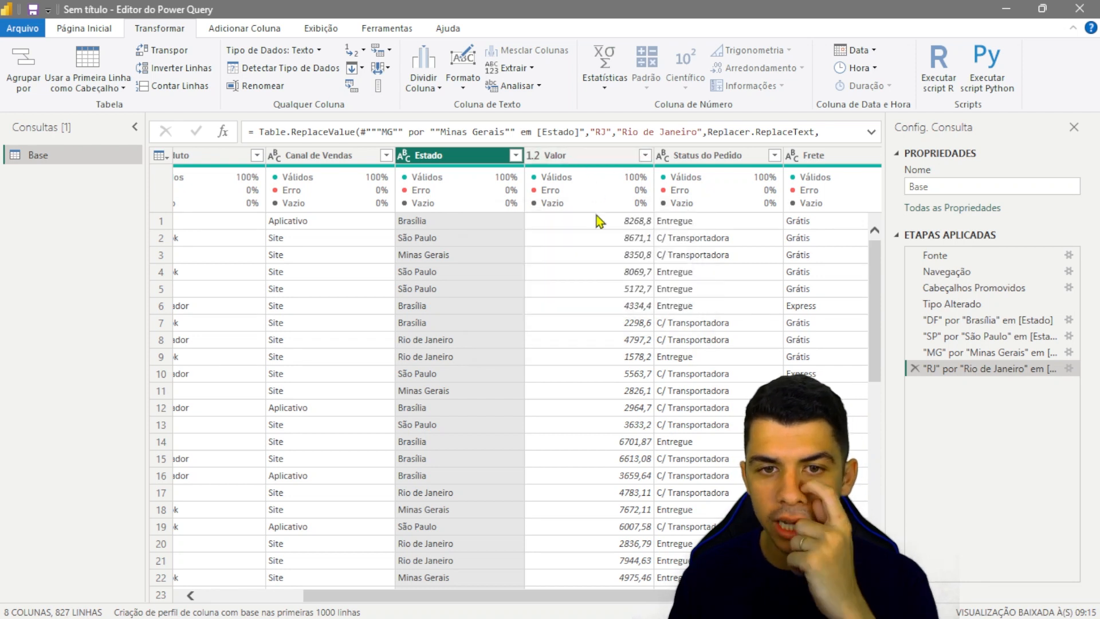
pyautogui.moveTo(605, 198)
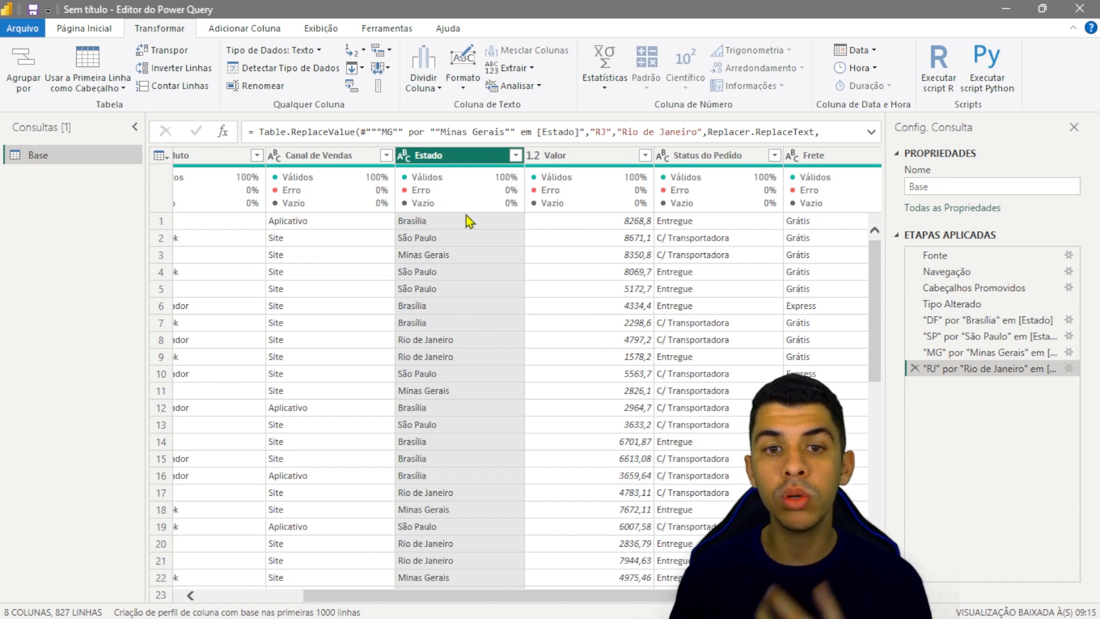
pyautogui.moveTo(526, 206)
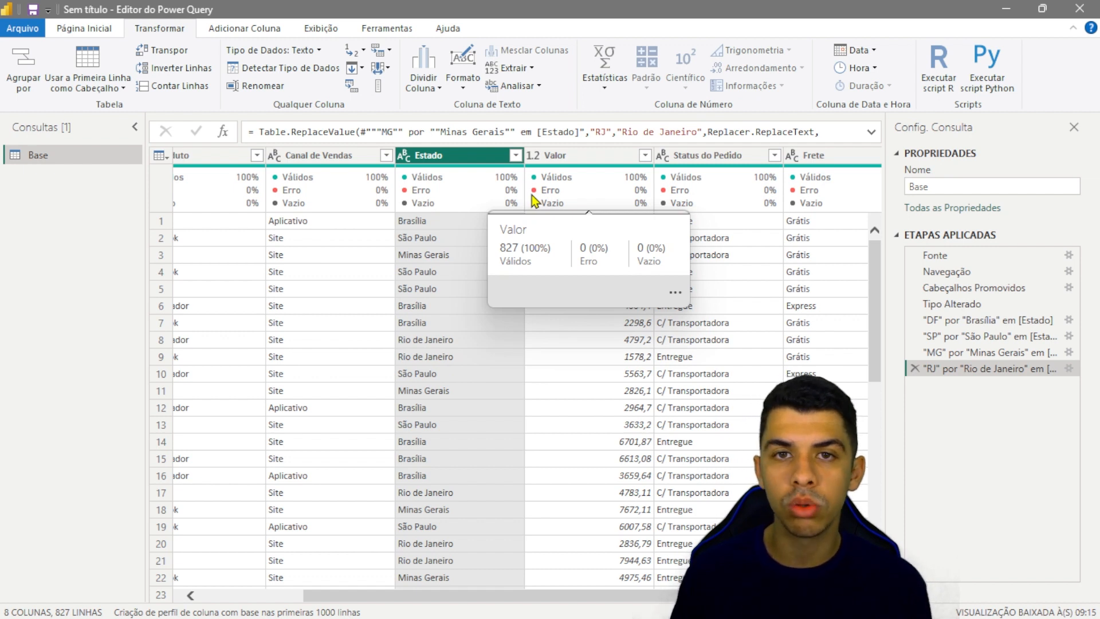
pyautogui.click(535, 157)
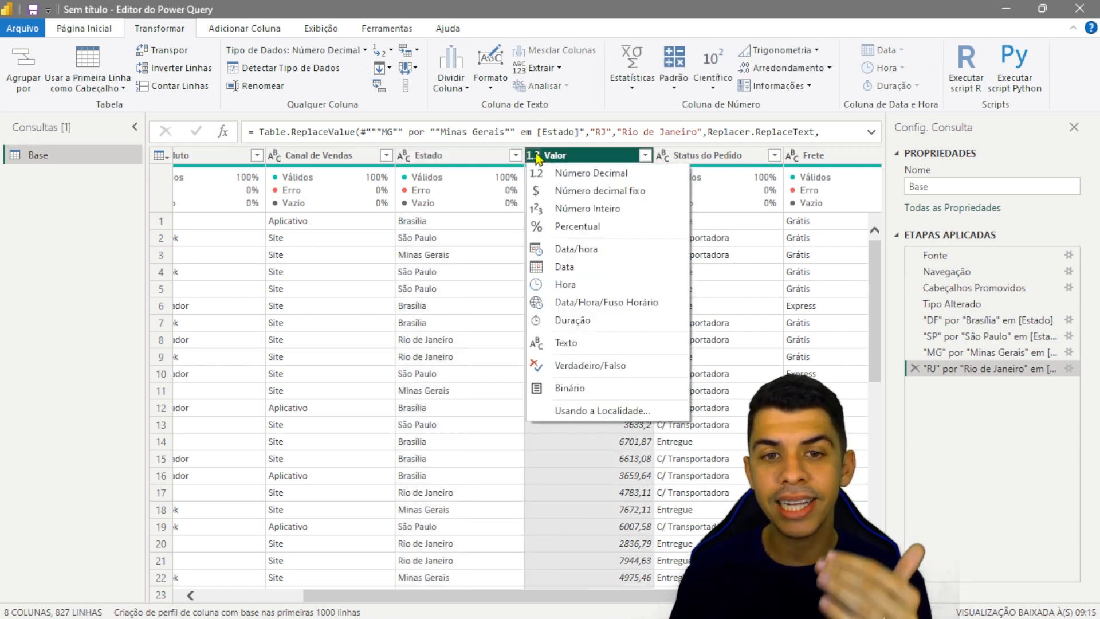
pyautogui.click(539, 193)
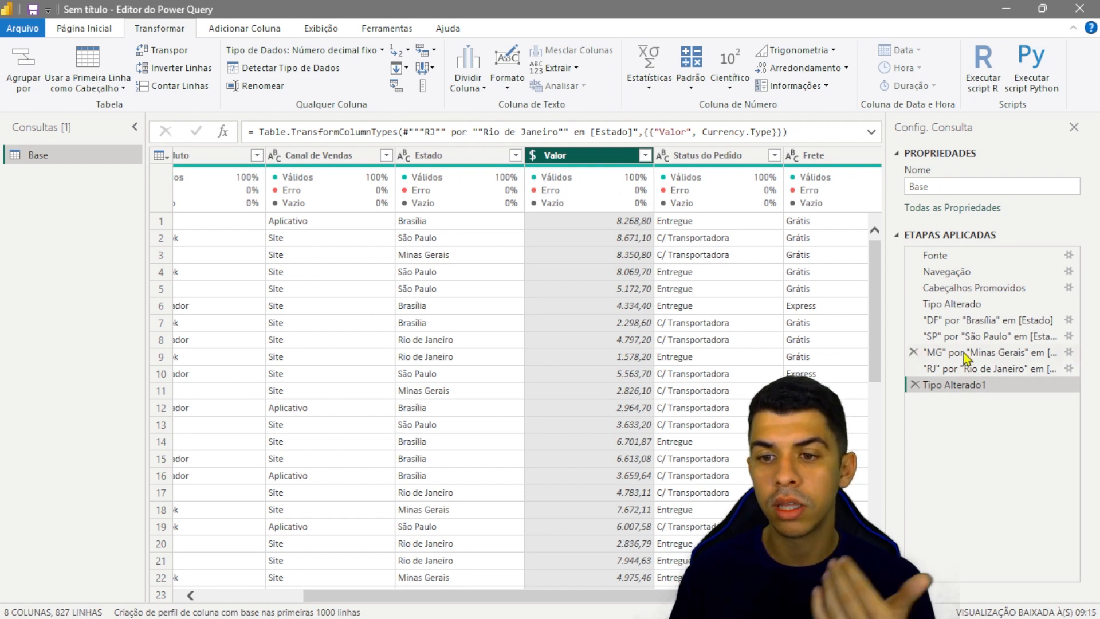
# Rename the applied step Tipo Alterado1 as "[Valor] para Moeda"
pyautogui.rightClick(966, 389)
pyautogui.click(993, 417)
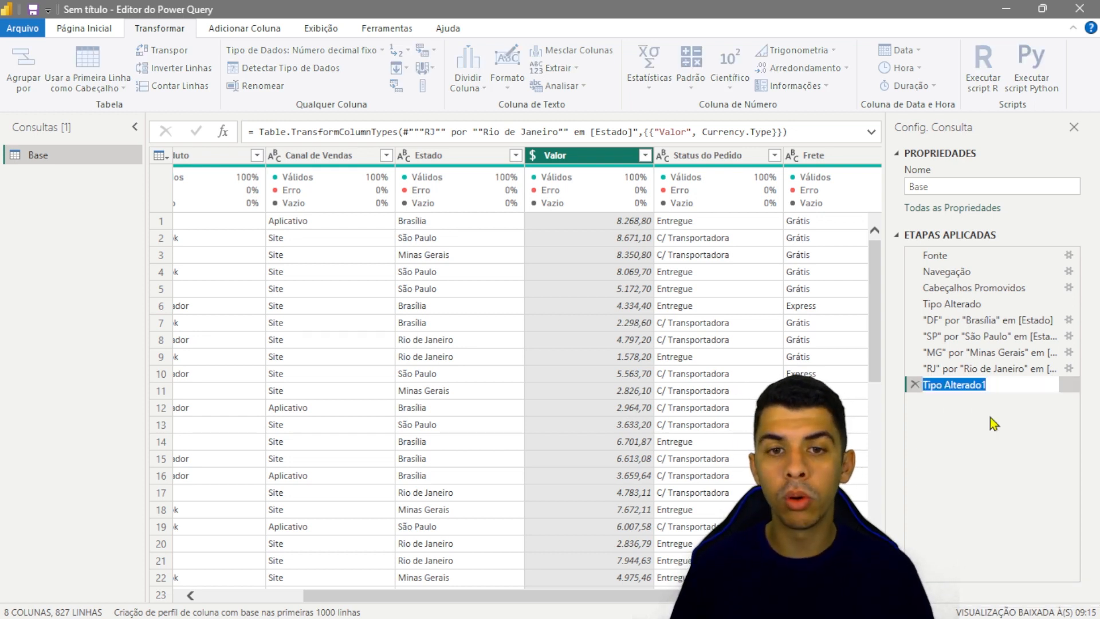
pyautogui.press('BackSpace')
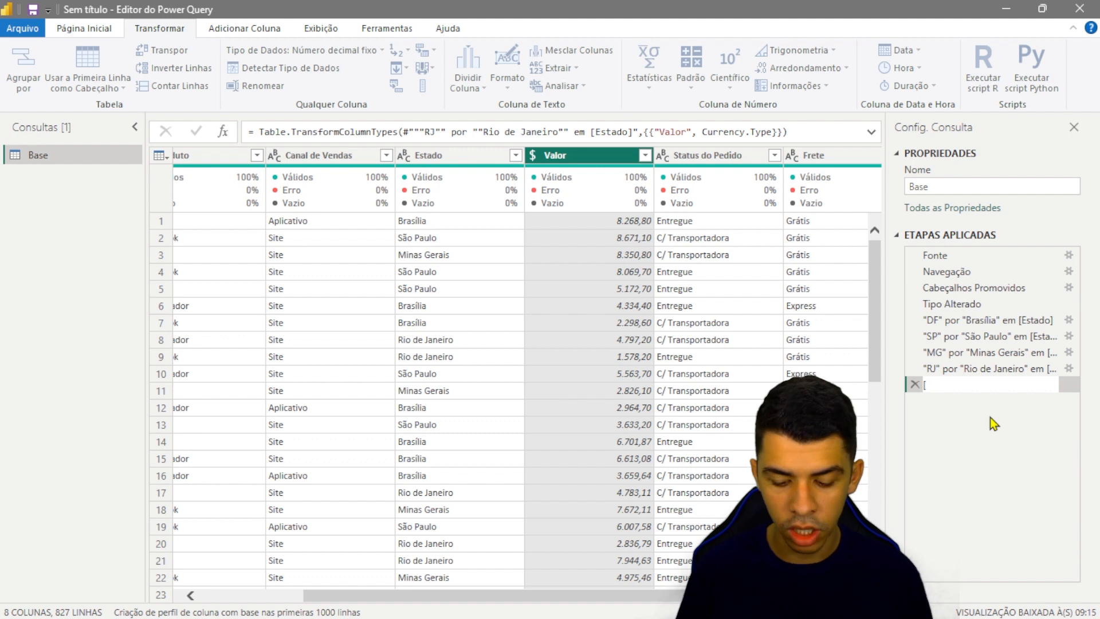
pyautogui.write('[')
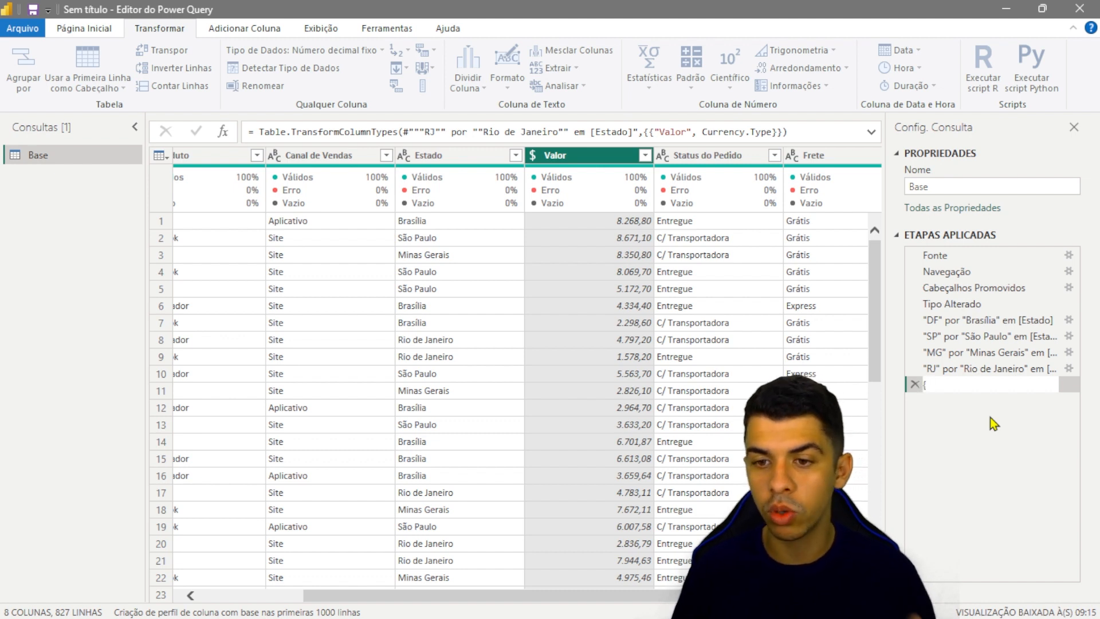
pyautogui.write('Valor')
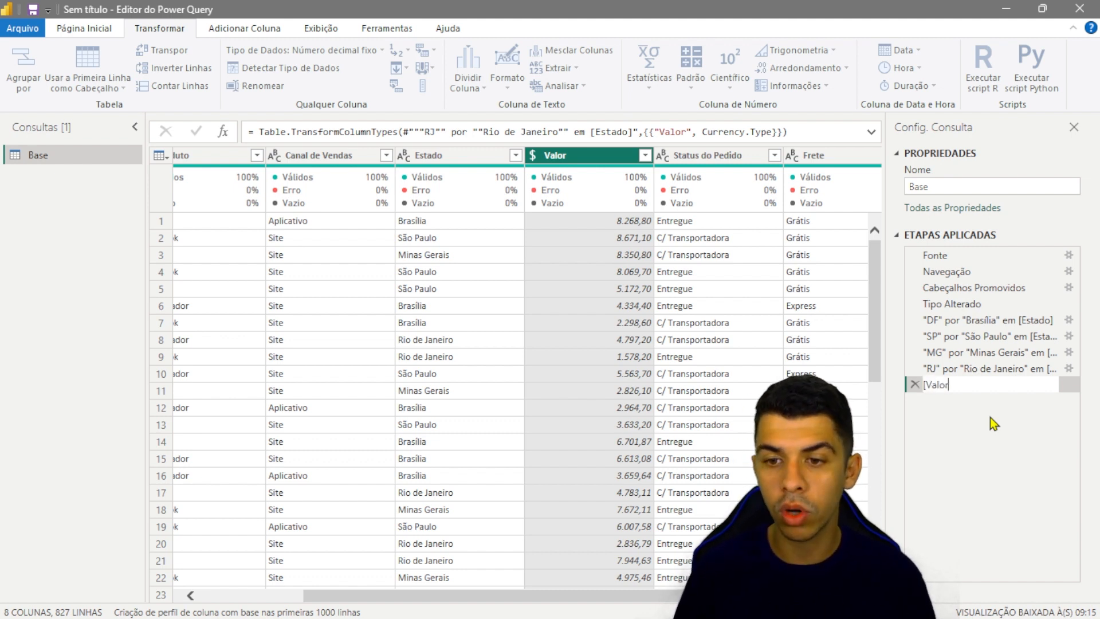
pyautogui.write('] para ')
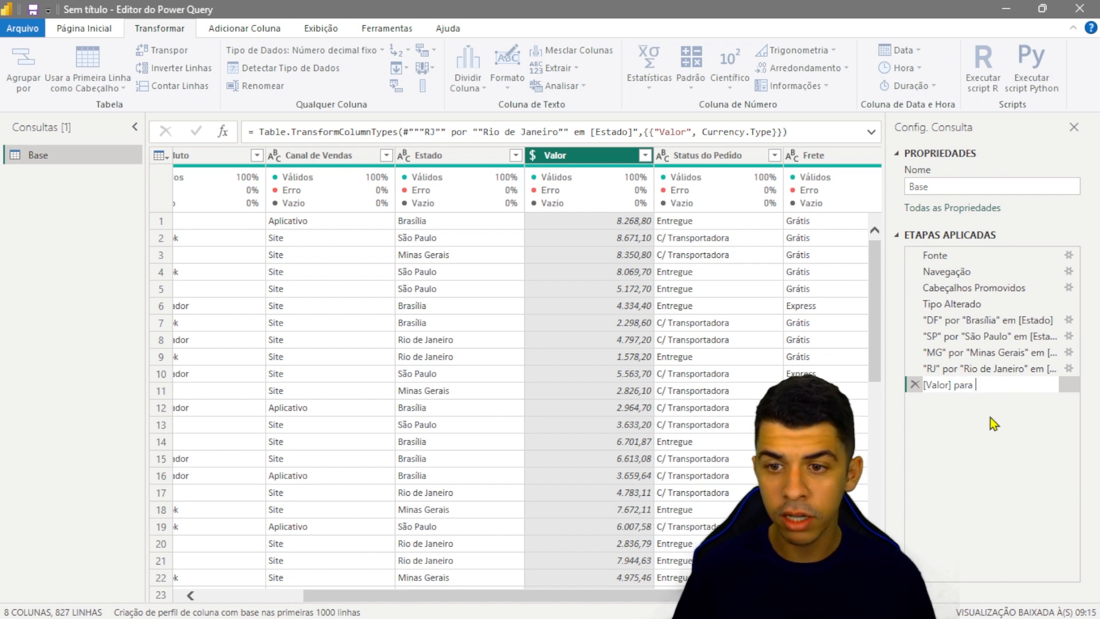
pyautogui.write('Moe')
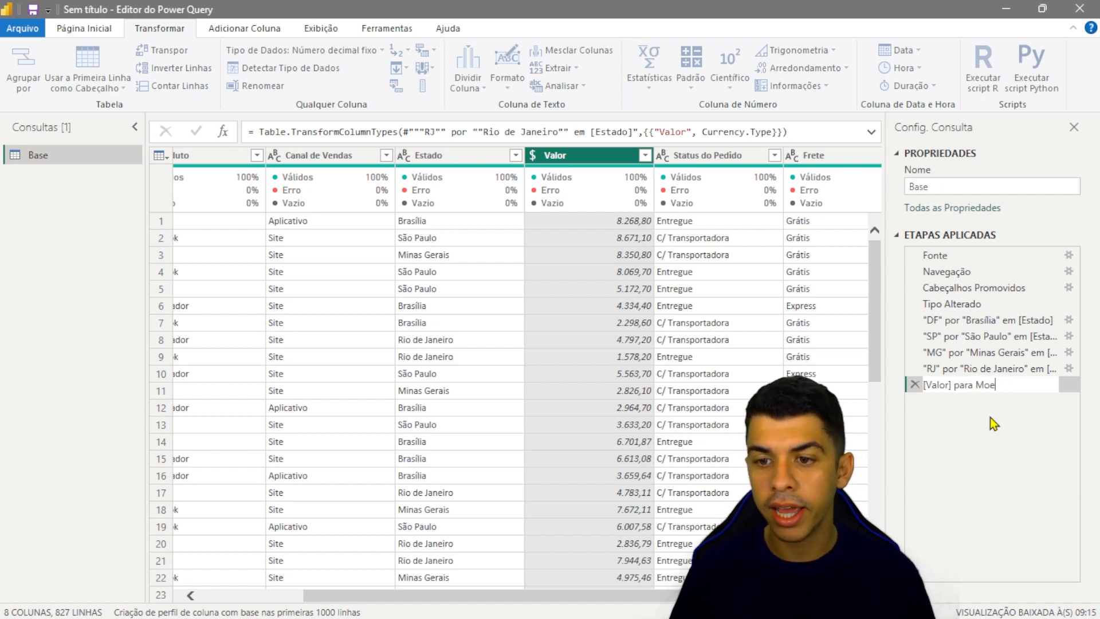
pyautogui.write('da')
pyautogui.press('Return')
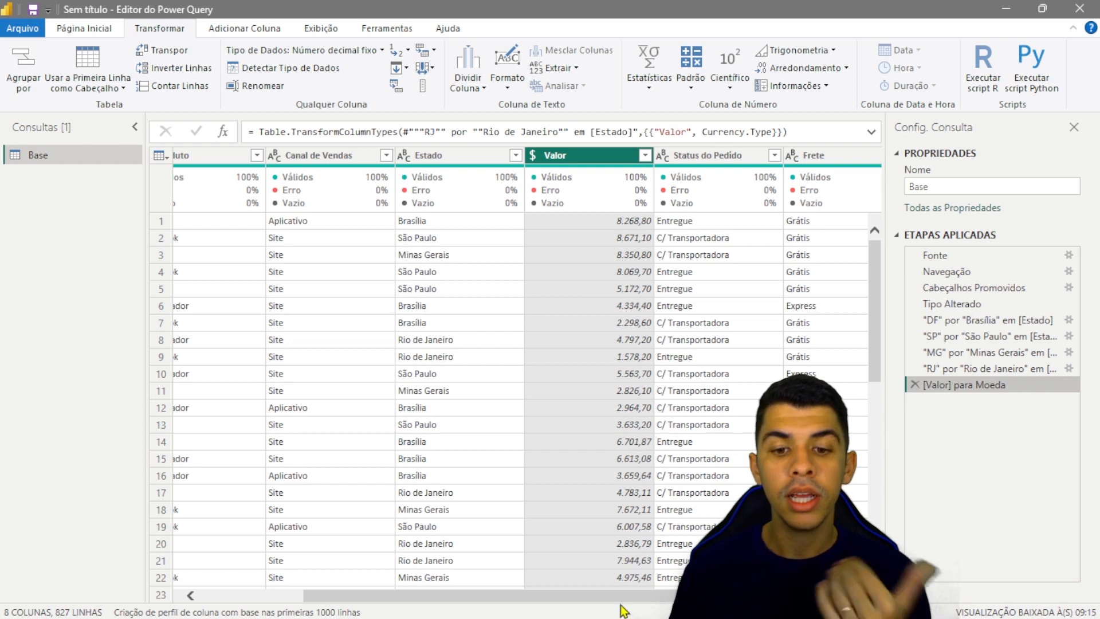
# Remove the empty Column8 column from the Base table
pyautogui.moveTo(623, 597); pyautogui.dragTo(733, 601)
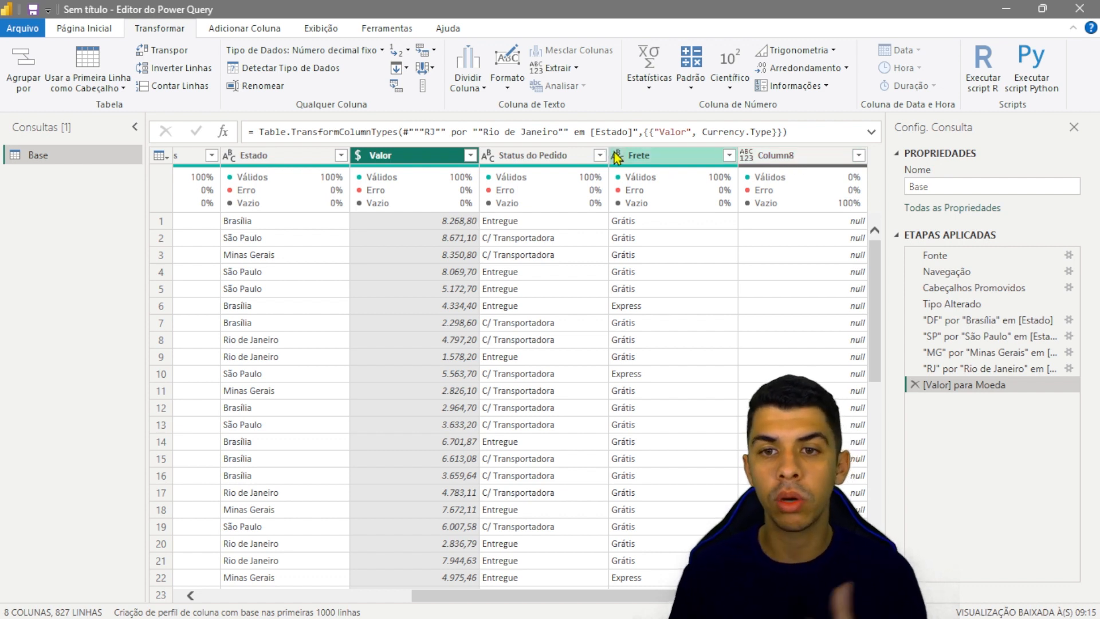
pyautogui.rightClick(791, 156)
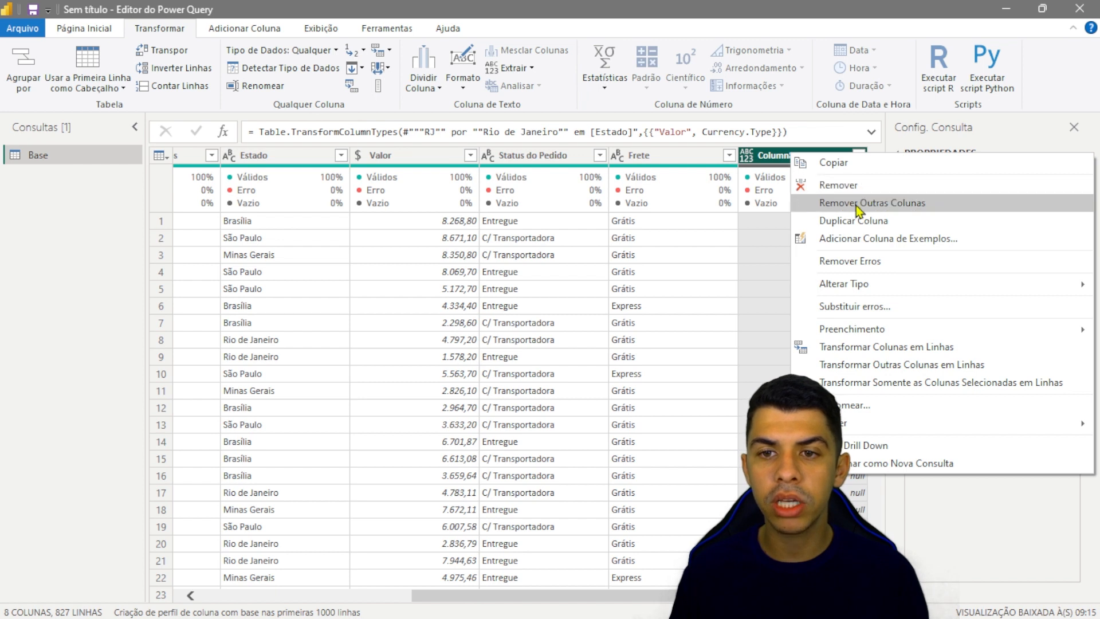
pyautogui.click(832, 185)
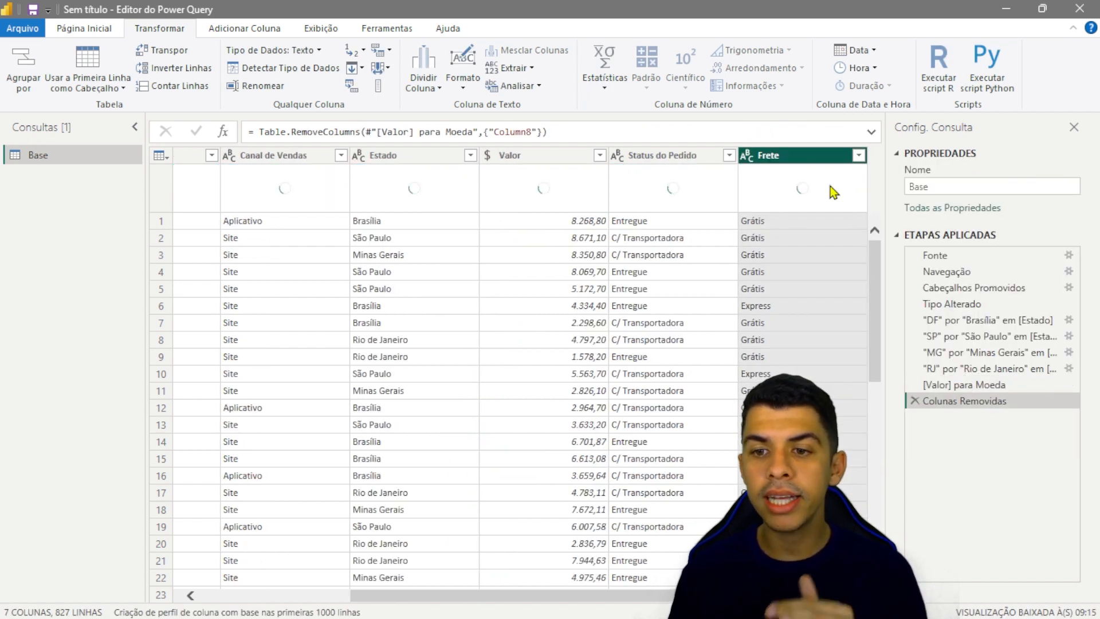
# Rename the Colunas Removidas step as "[Colunm 8] Removida"
pyautogui.rightClick(961, 404)
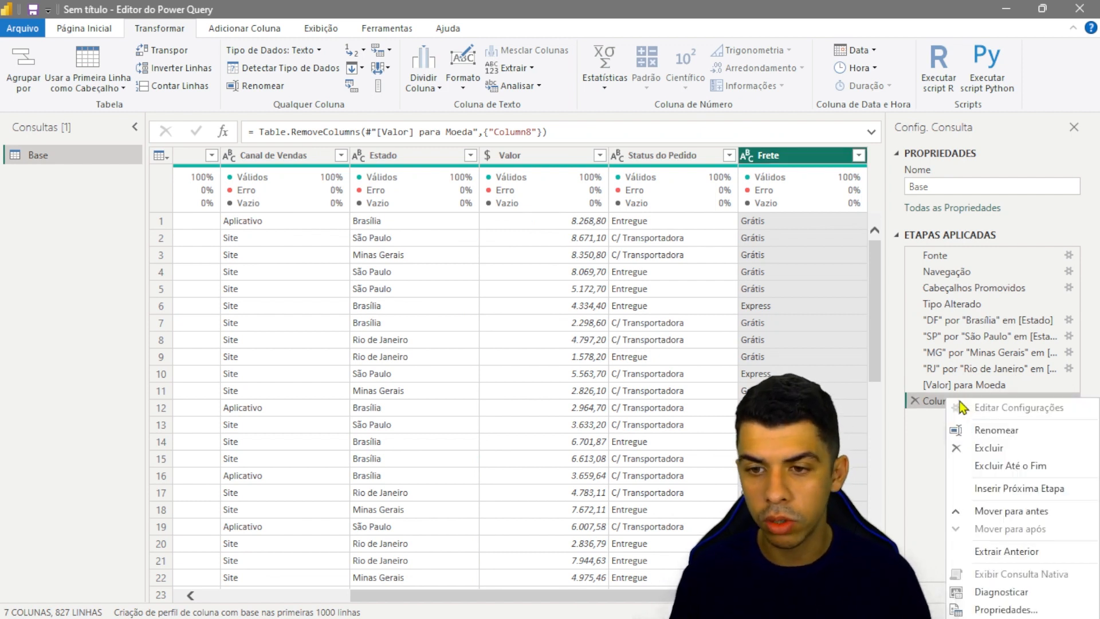
pyautogui.click(994, 434)
pyautogui.write('[Col')
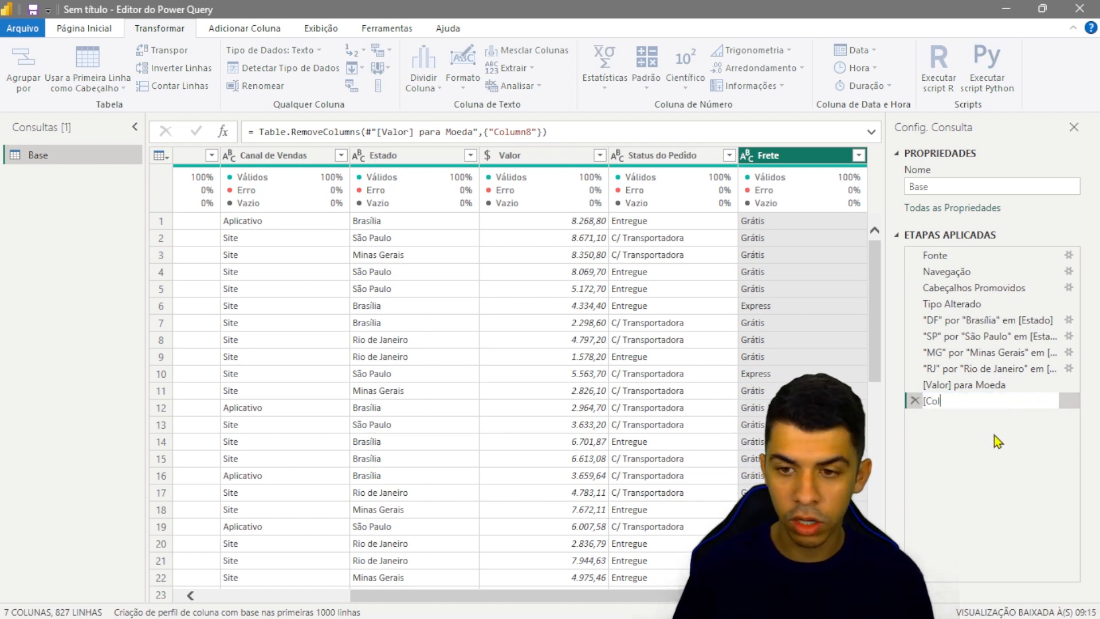
pyautogui.write('unm 8] e')
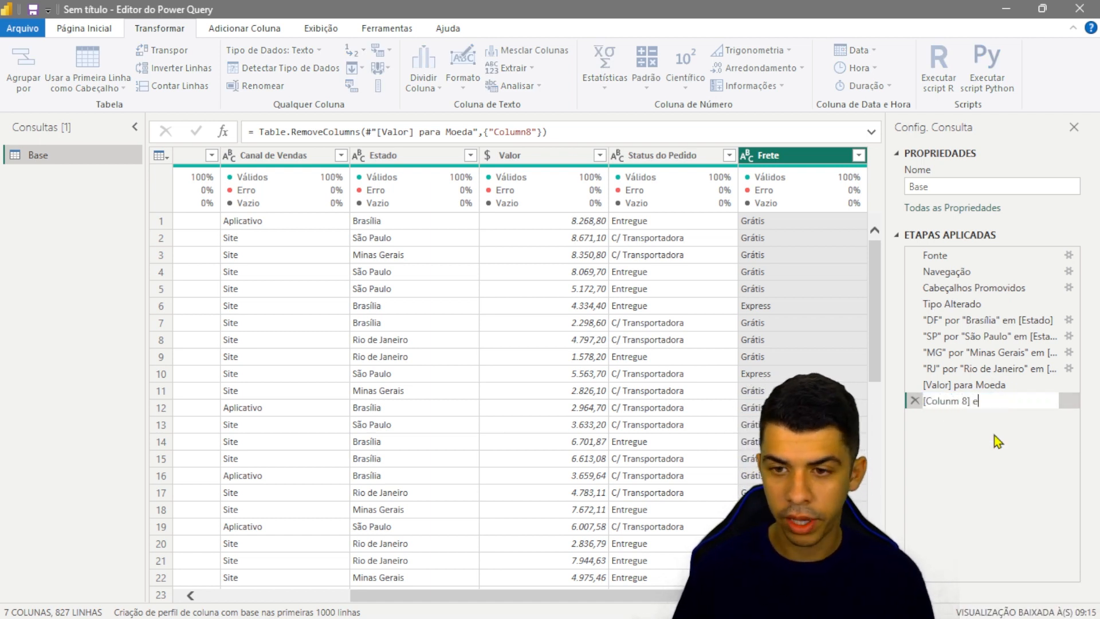
pyautogui.press('BackSpace')
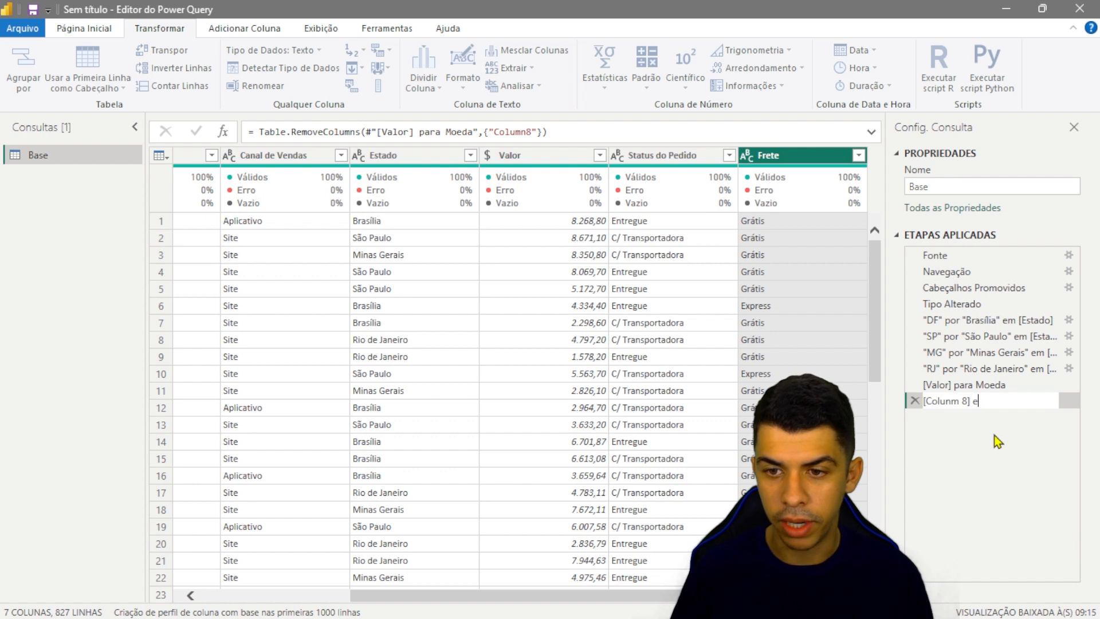
pyautogui.write('Removida')
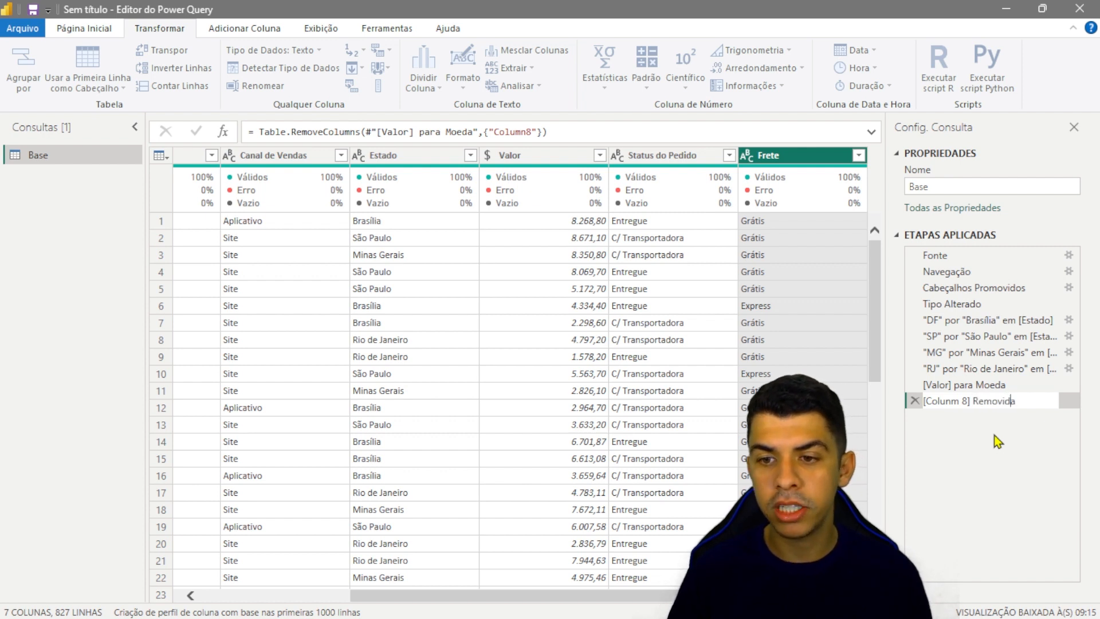
pyautogui.press('Return')
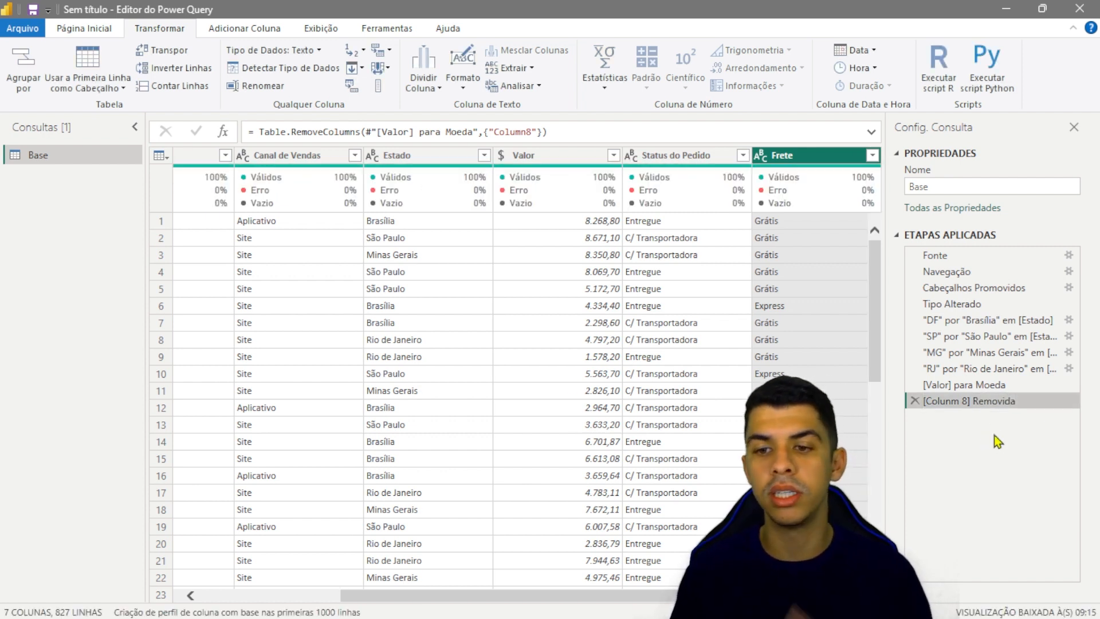
# Correct the spelling in the last applied step's name so it reads "[Column8] Removida"
pyautogui.doubleClick(956, 401)
pyautogui.click(961, 402)
pyautogui.press('BackSpace')
pyautogui.press('BackSpace')
pyautogui.press('BackSpace')
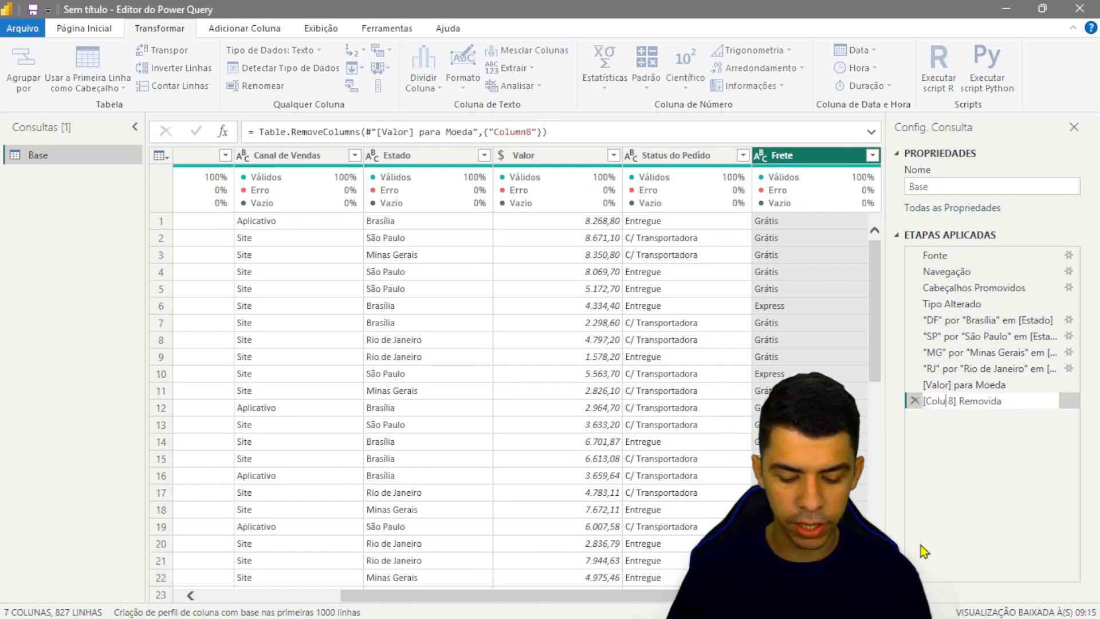
pyautogui.write('mn')
pyautogui.press('BackSpace')
pyautogui.press('Return')
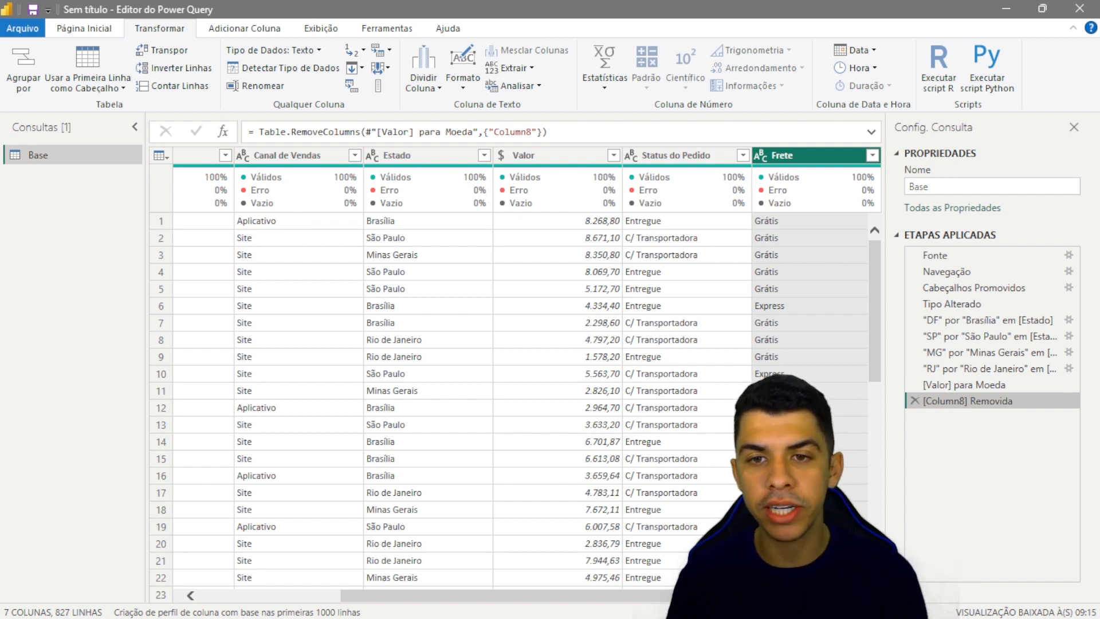
# Close Power Query applying the pending changes, and save the Power BI report as "Arquivo de Aula" in the dashboard lesson folder
pyautogui.click(91, 29)
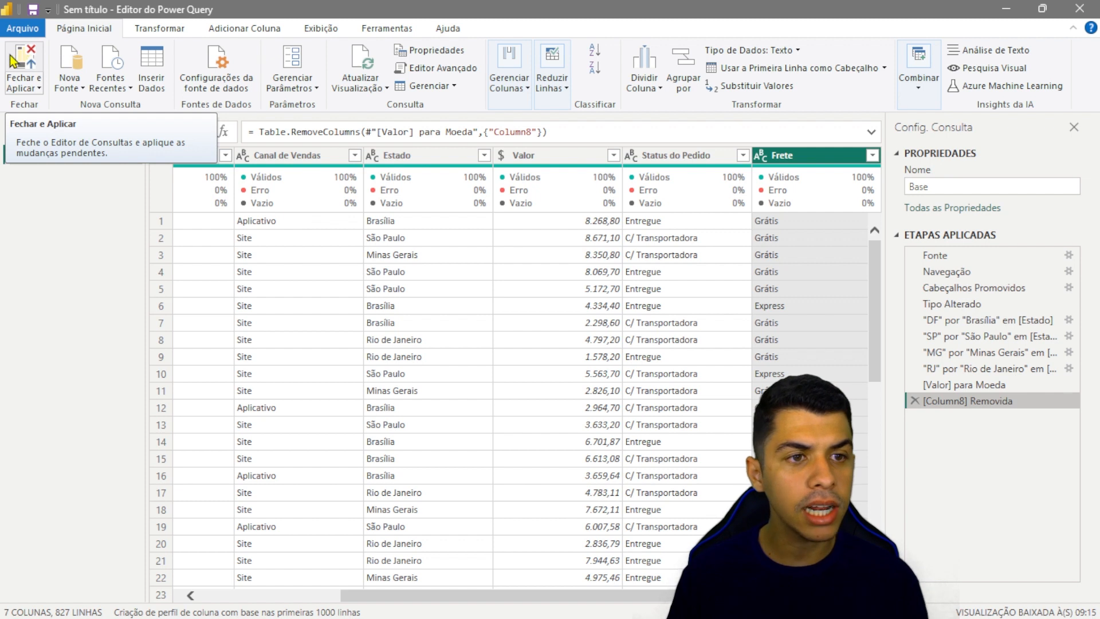
pyautogui.click(26, 63)
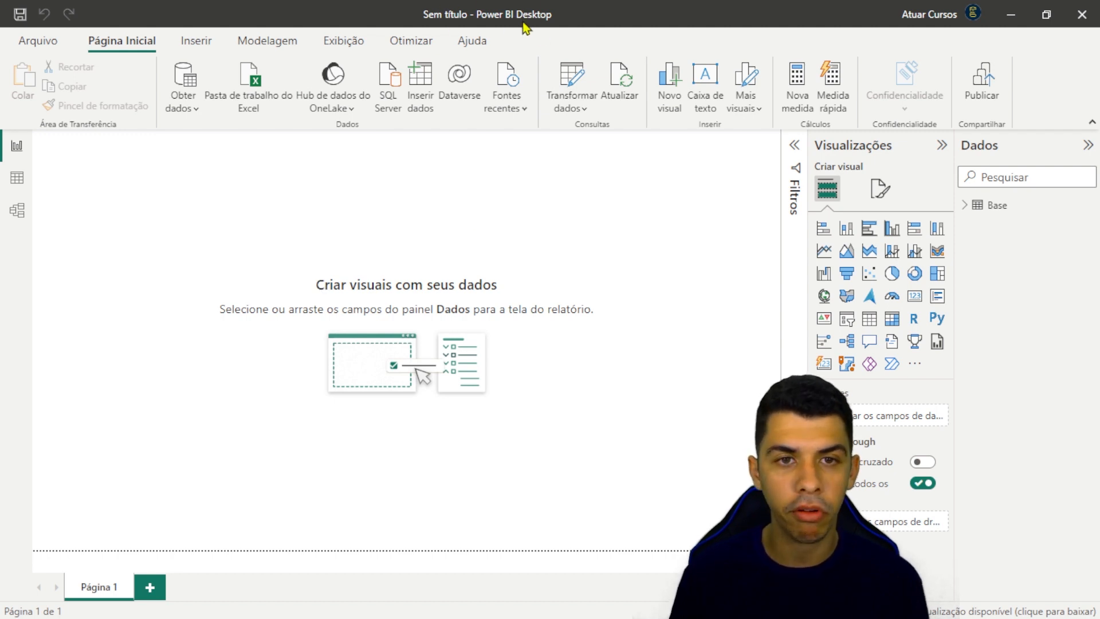
pyautogui.click(44, 48)
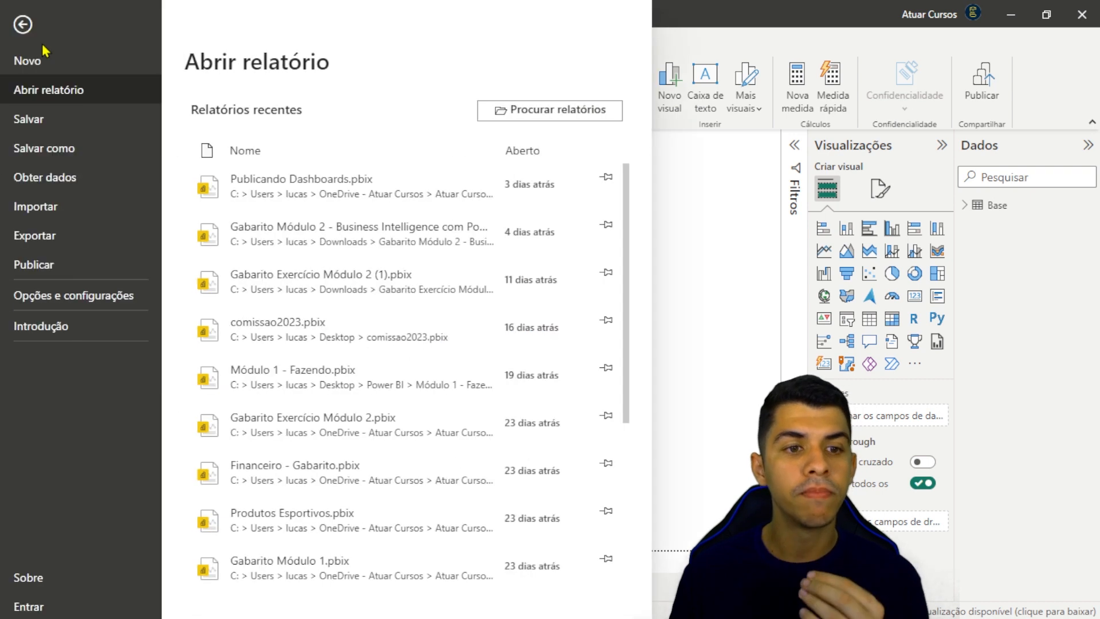
pyautogui.click(67, 153)
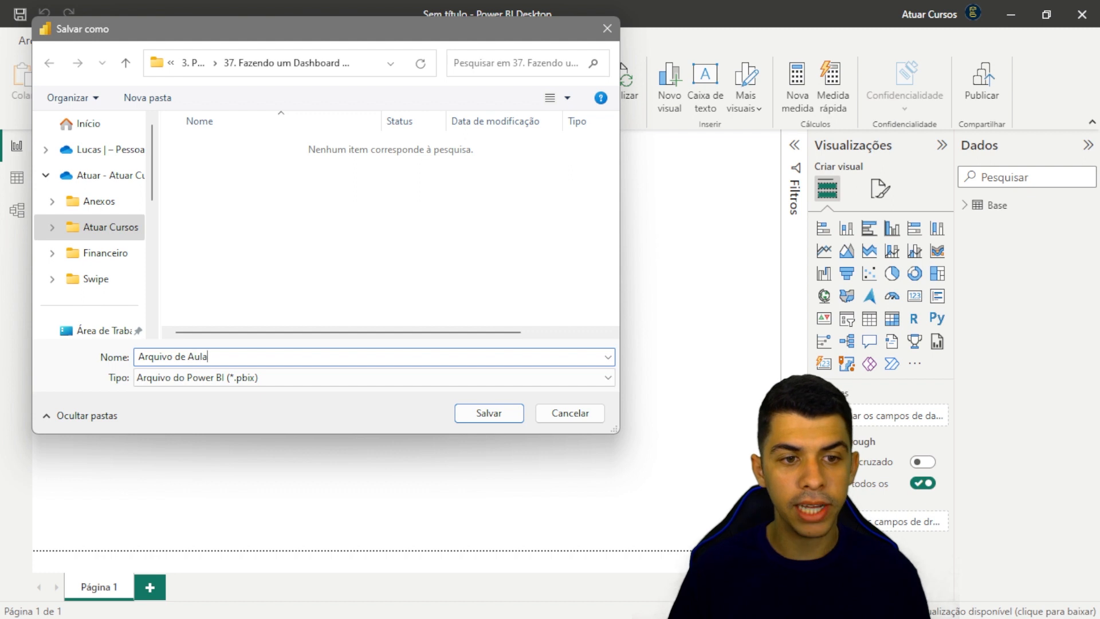
pyautogui.click(489, 413)
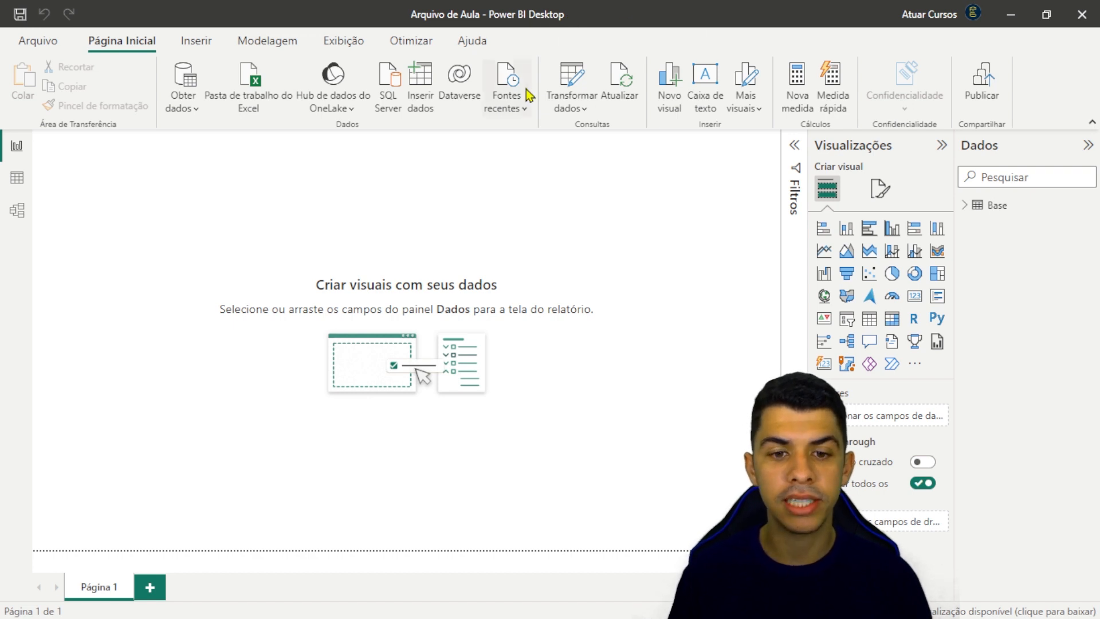
# Switch to File Explorer and check the saved Arquivo de Aula file in the folder "37. Fazendo um Dashboard no Power BI - do Zero a Publicação"
pyautogui.moveTo(506, 612)
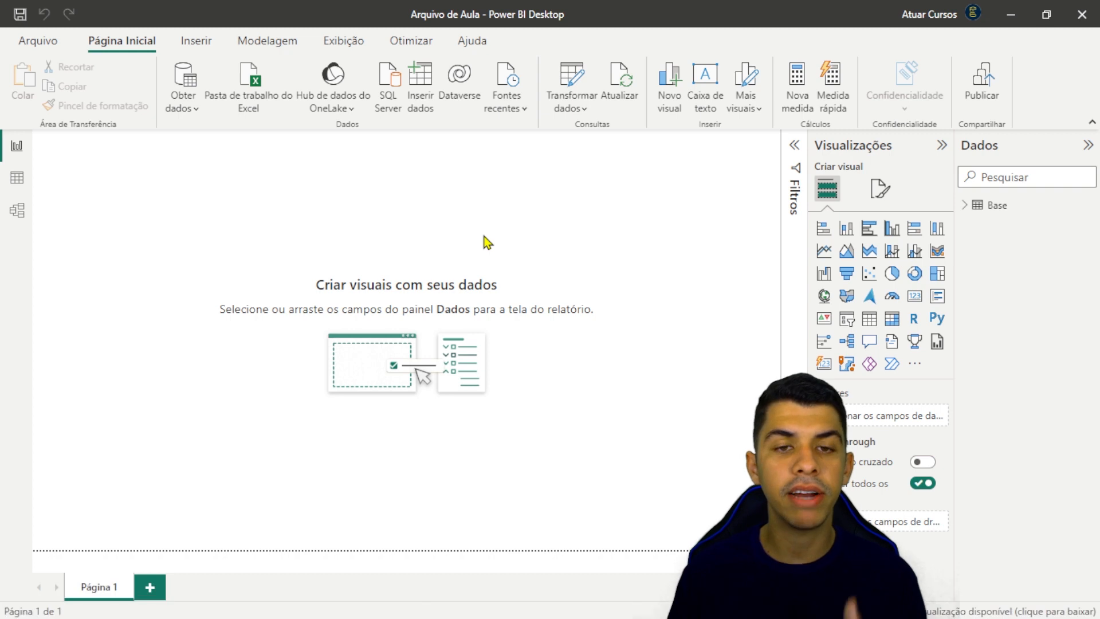
pyautogui.press('super+e')
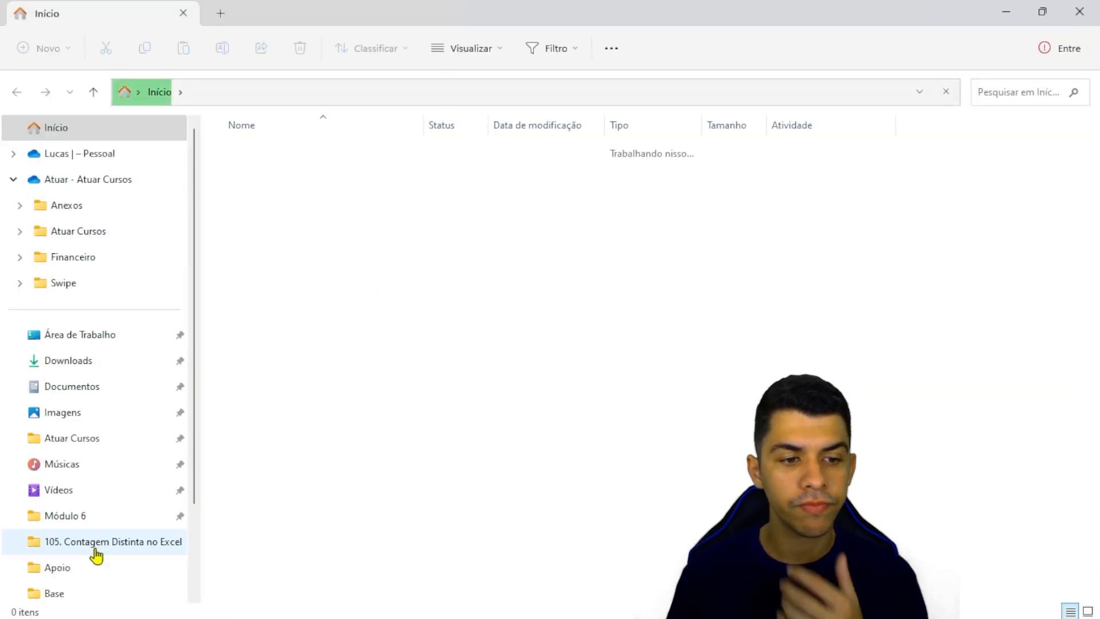
pyautogui.scroll(-3, 94, 555)
pyautogui.click(93, 541)
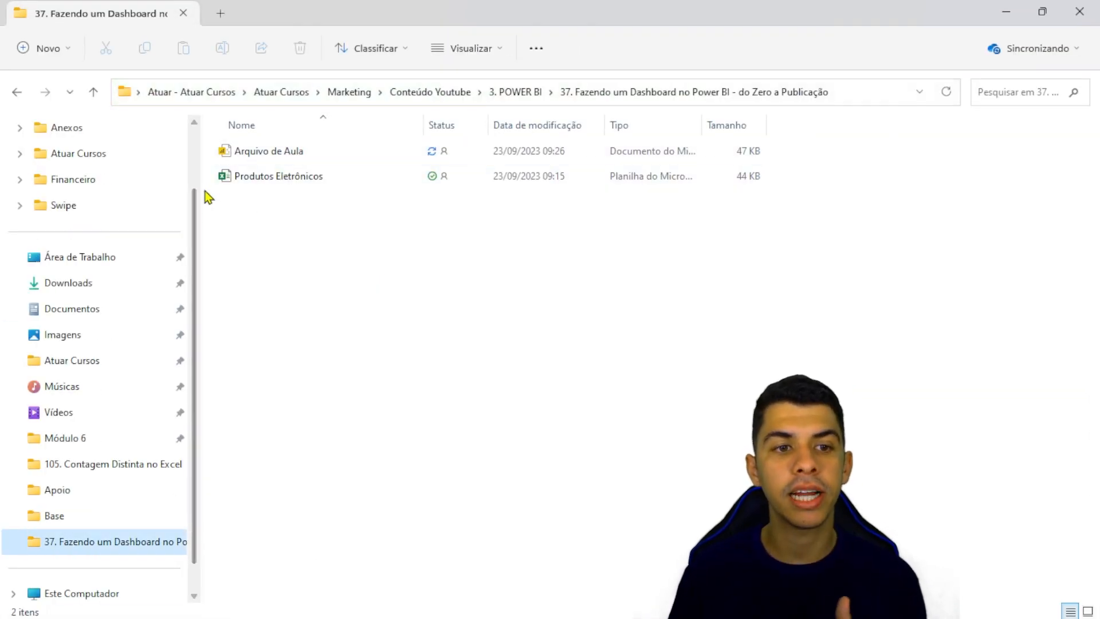
pyautogui.moveTo(200, 195); pyautogui.dragTo(60, 197)
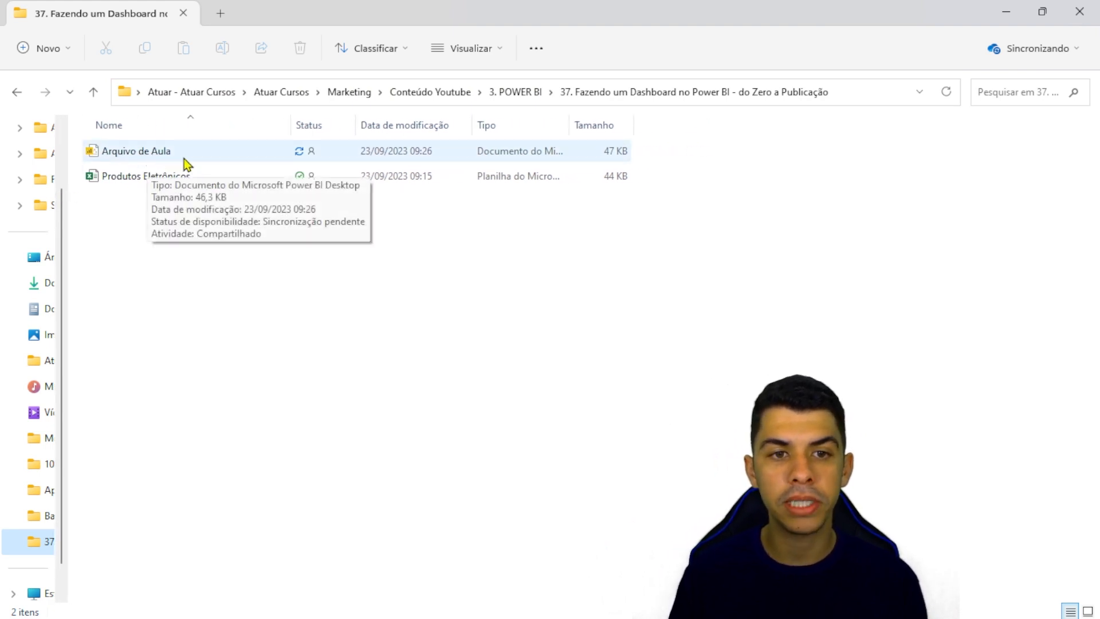
pyautogui.click(1010, 11)
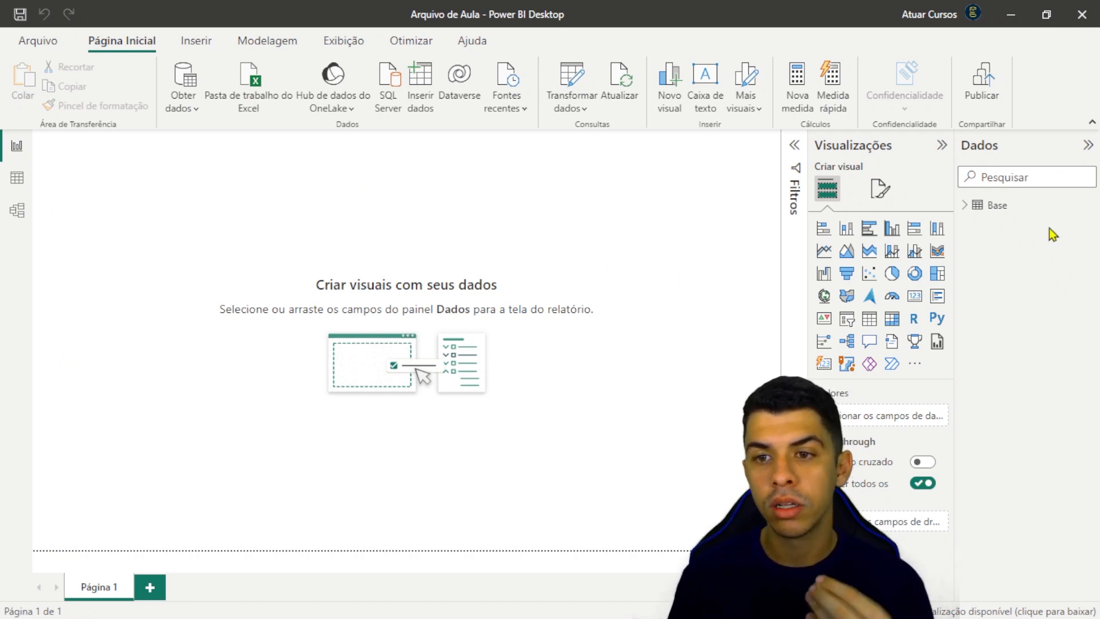
# Review the Base table's field list and its rows in the table view, and return to the report view
pyautogui.click(965, 206)
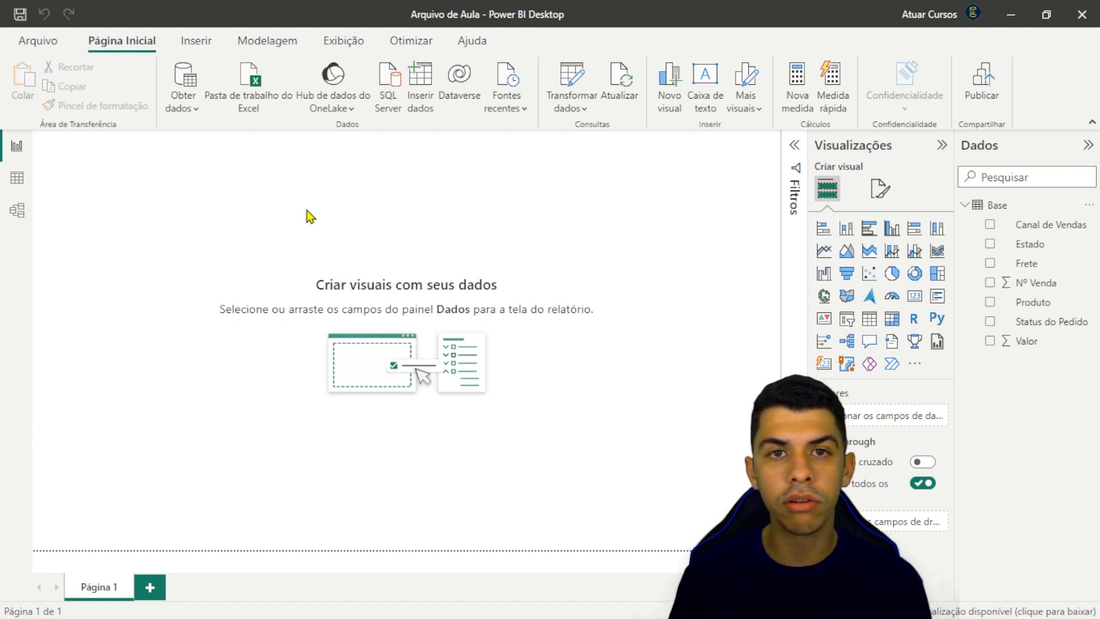
pyautogui.click(17, 179)
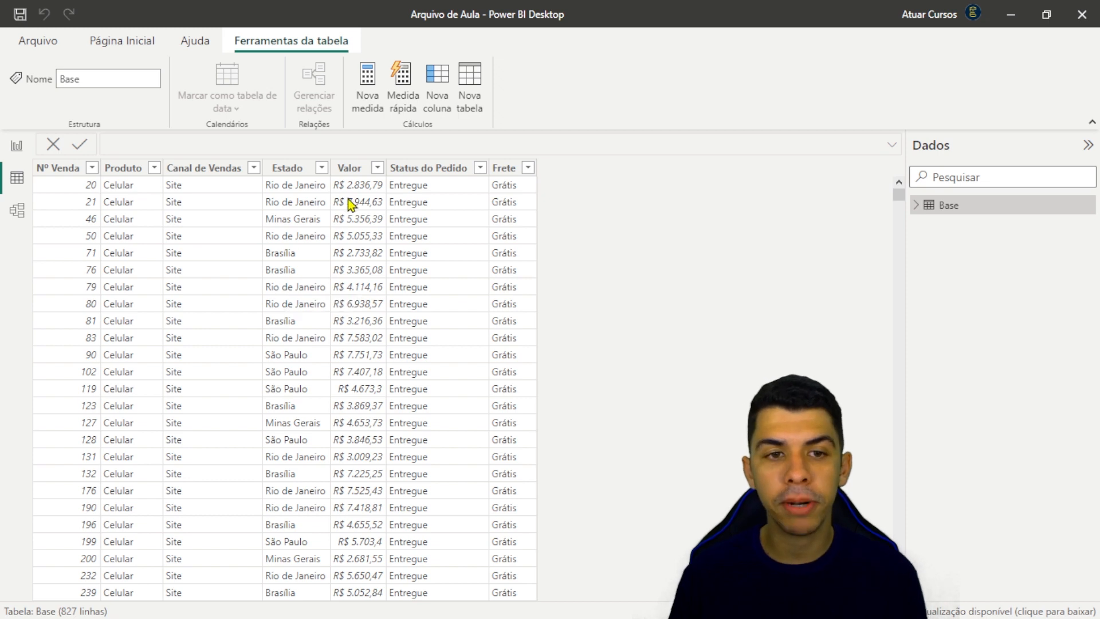
pyautogui.click(17, 148)
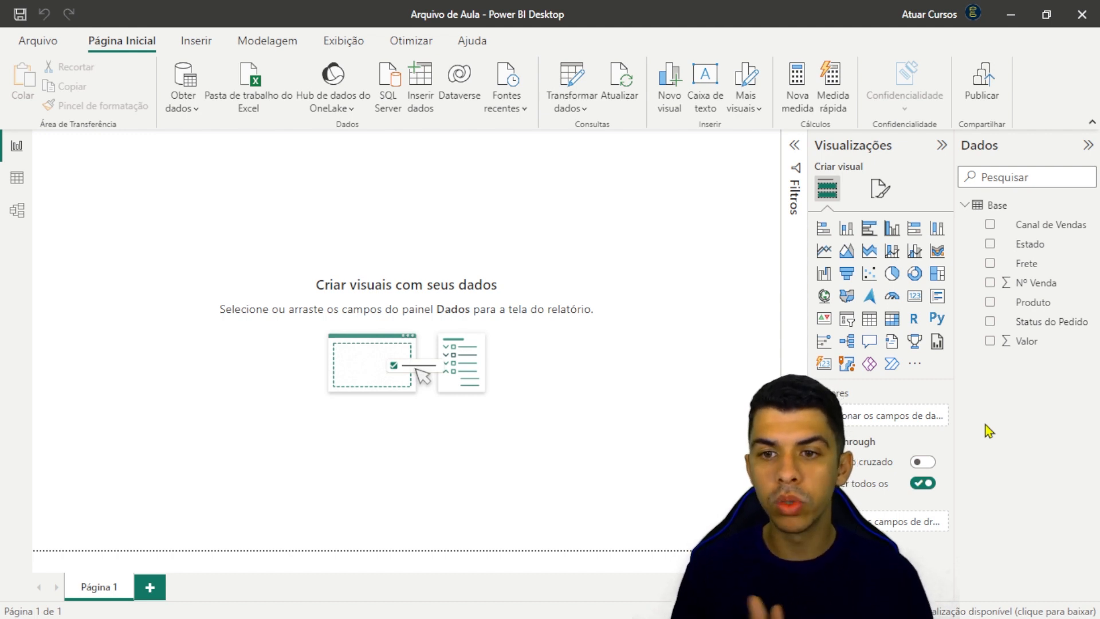
# Insert a clustered column chart on Página 1, move it away from the page edge and widen it
pyautogui.click(893, 232)
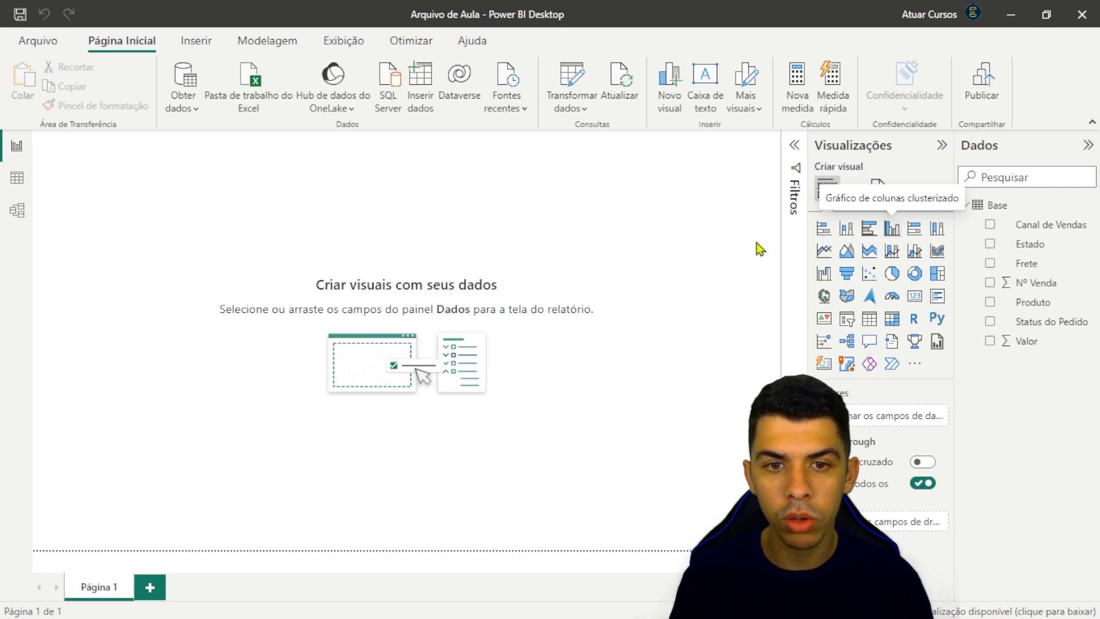
pyautogui.moveTo(137, 244); pyautogui.dragTo(160, 286)
pyautogui.click(794, 149)
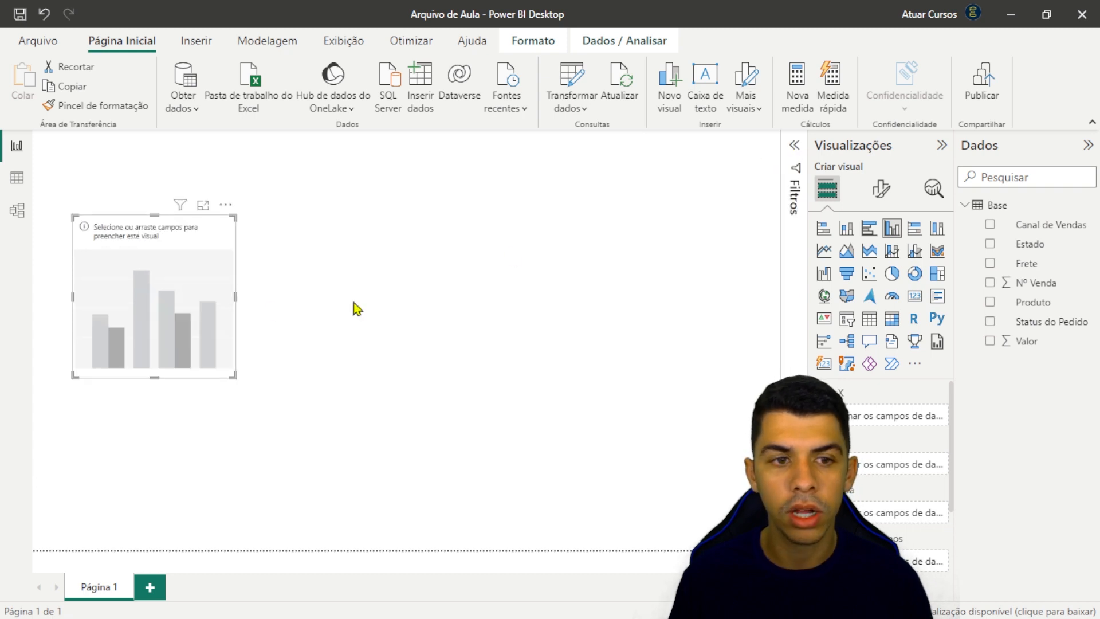
pyautogui.moveTo(160, 290); pyautogui.dragTo(314, 318)
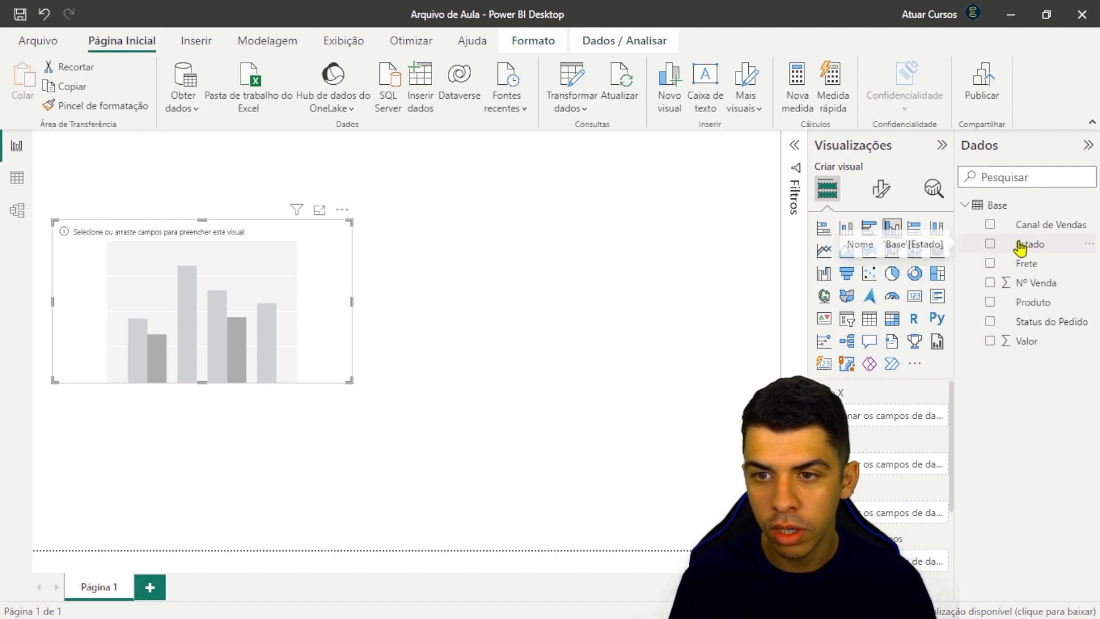
# Set the column chart to show the sum of Valor on the Y axis by Estado on the X axis, and inspect each bar's value
pyautogui.moveTo(1025, 248); pyautogui.dragTo(872, 413)
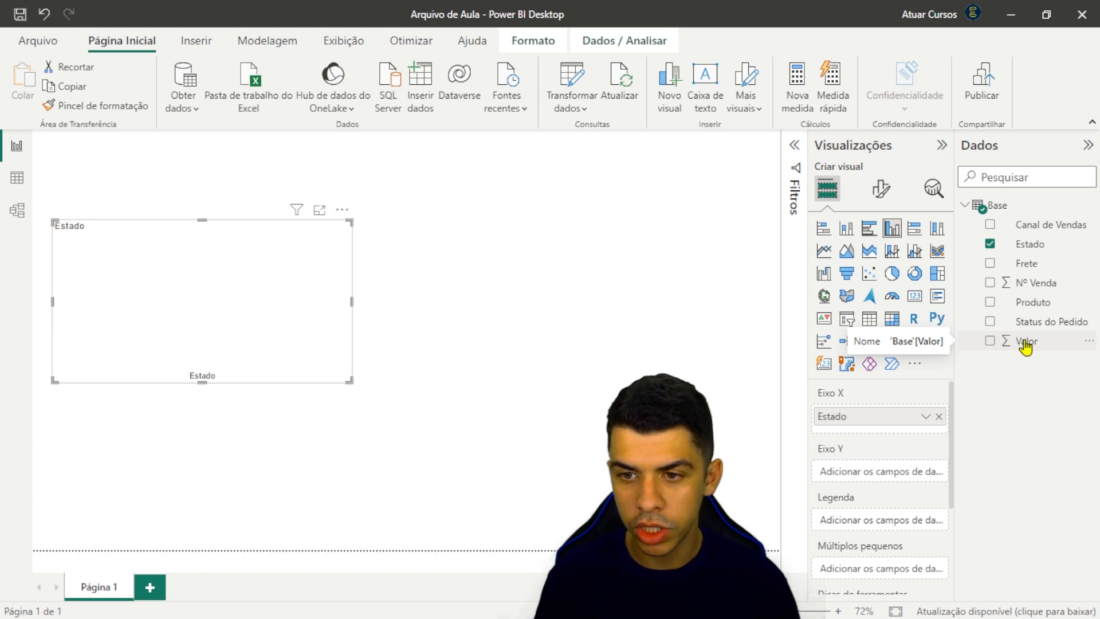
pyautogui.moveTo(1023, 342); pyautogui.dragTo(865, 470)
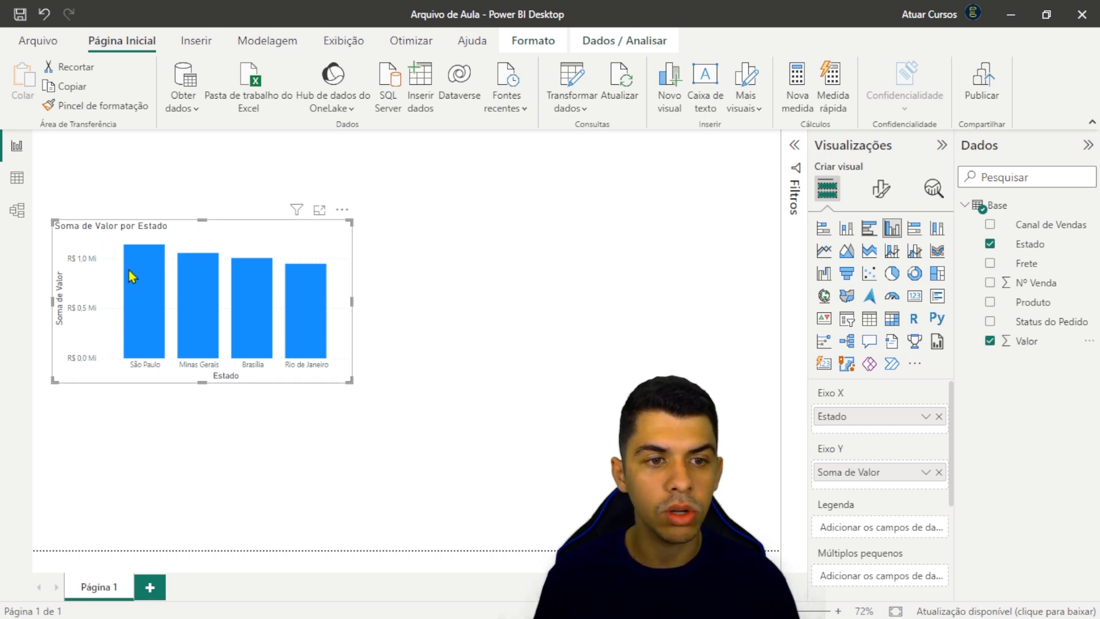
pyautogui.moveTo(143, 277)
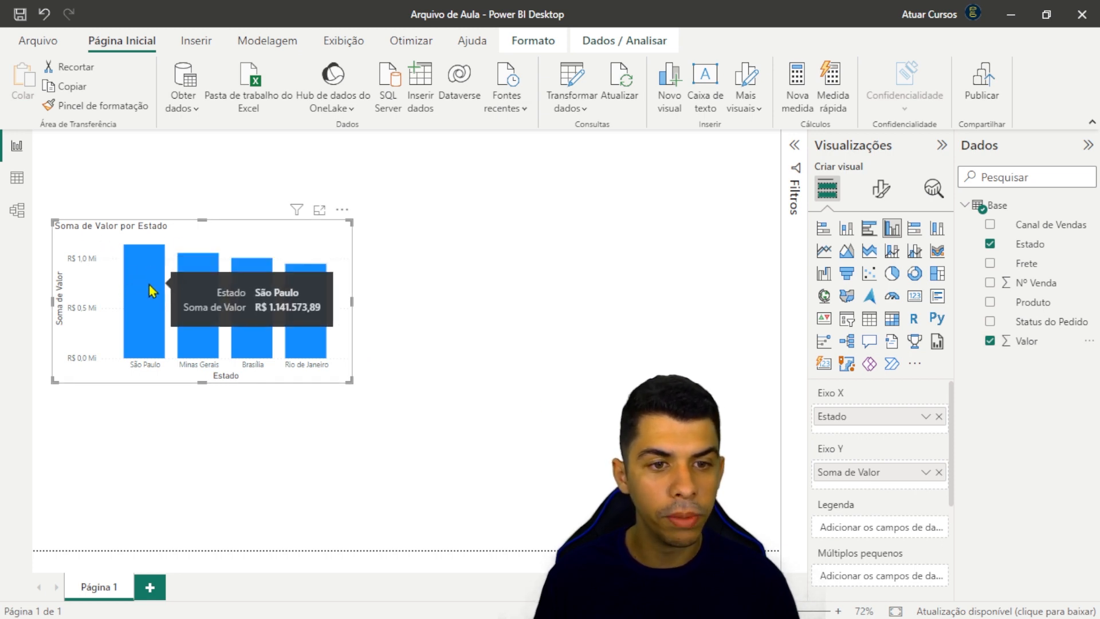
pyautogui.moveTo(184, 271)
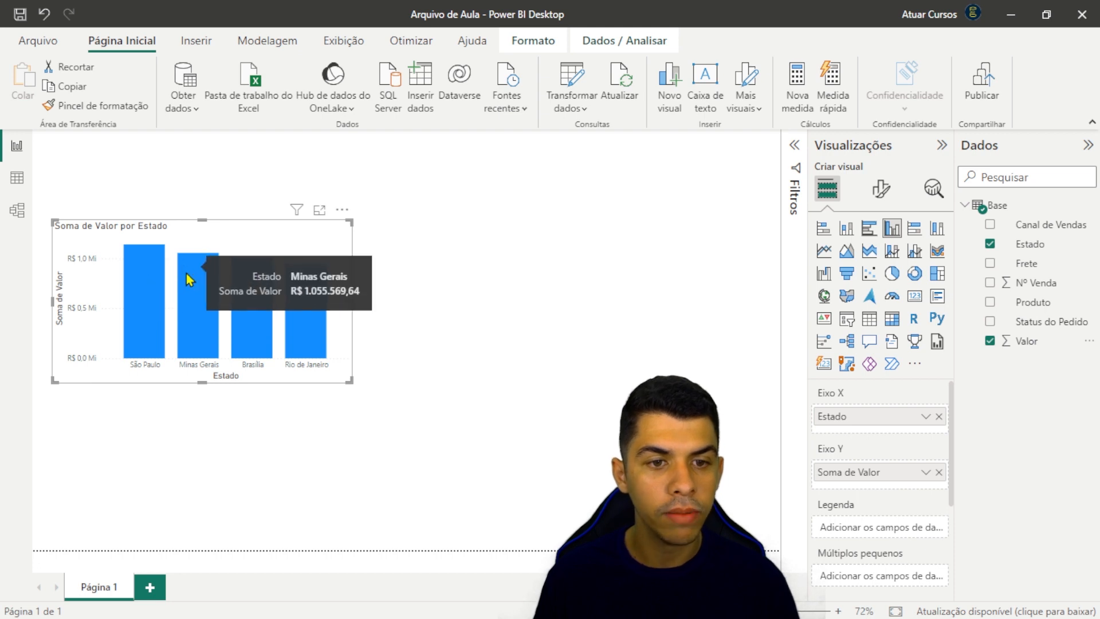
pyautogui.moveTo(243, 278)
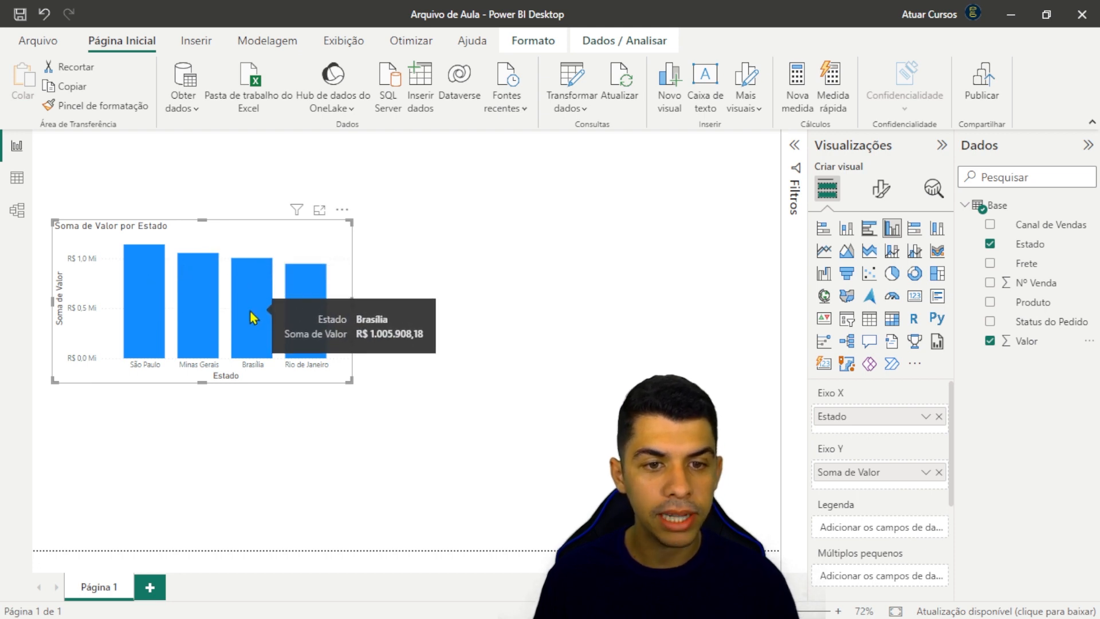
pyautogui.moveTo(305, 295)
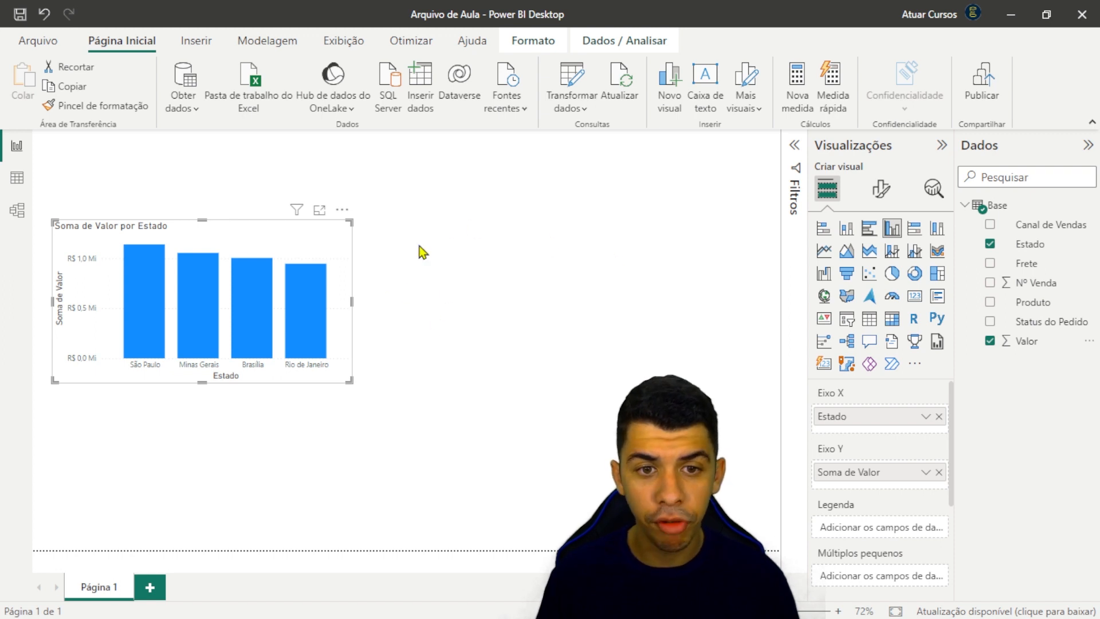
pyautogui.click(449, 247)
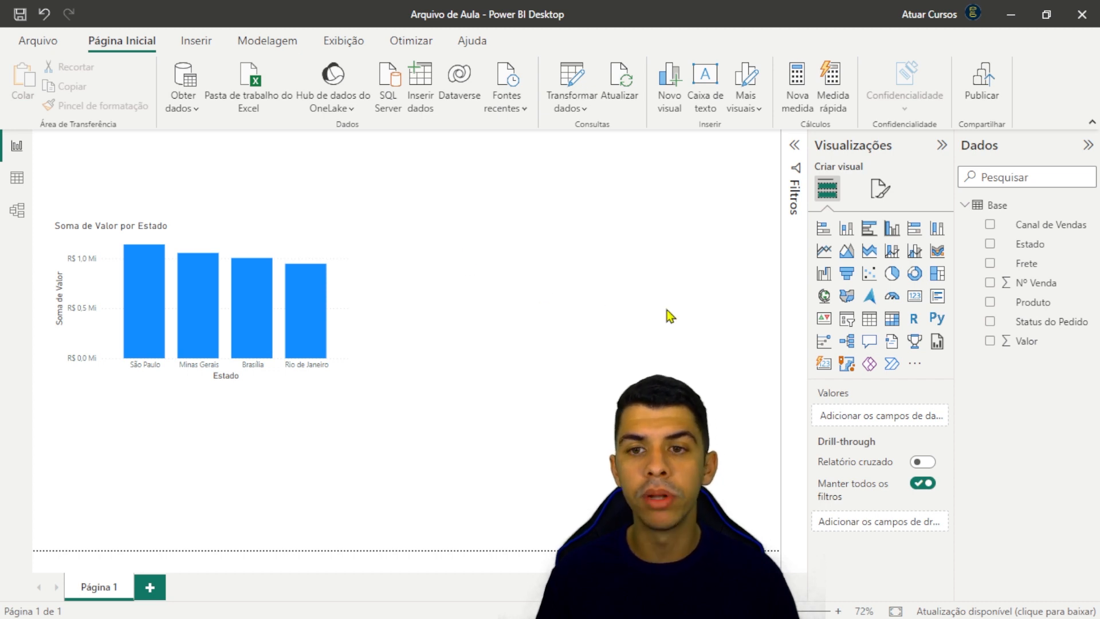
# Insert a donut chart beside the column chart, and widen both visuals to fill the row
pyautogui.click(916, 274)
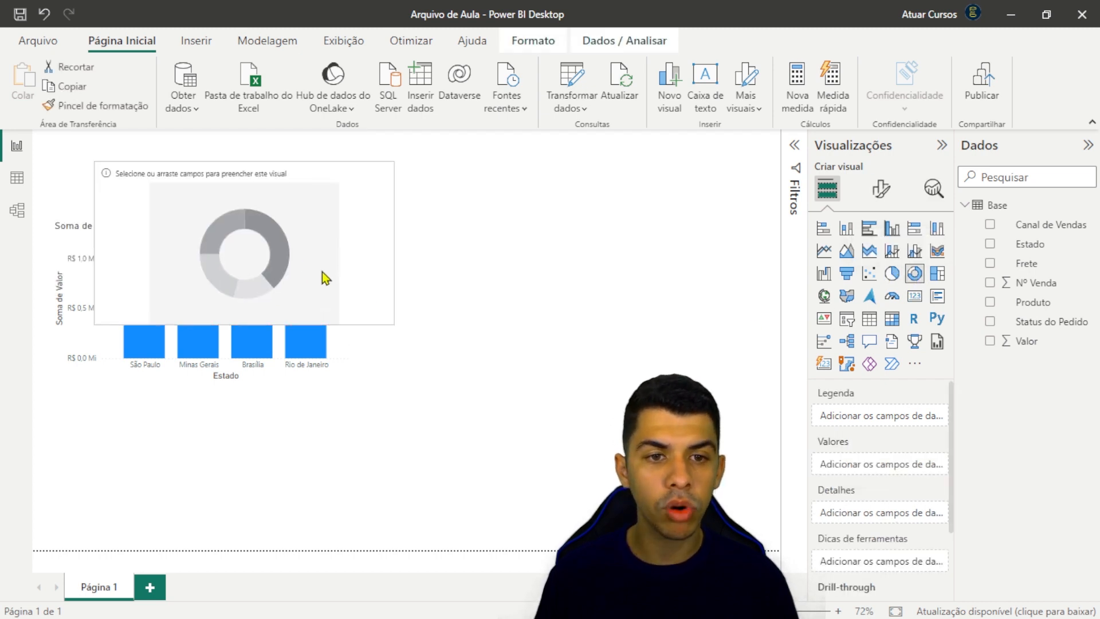
pyautogui.moveTo(322, 271); pyautogui.dragTo(627, 319)
pyautogui.click(298, 240)
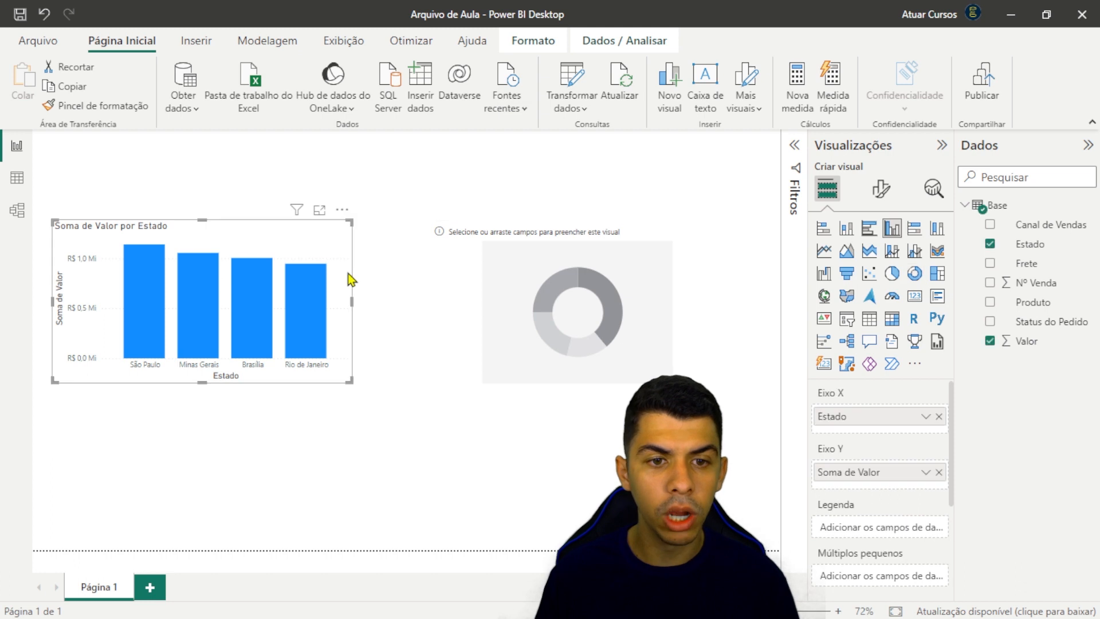
pyautogui.moveTo(351, 299); pyautogui.dragTo(394, 312)
pyautogui.moveTo(506, 298); pyautogui.dragTo(494, 297)
pyautogui.moveTo(714, 300); pyautogui.dragTo(755, 315)
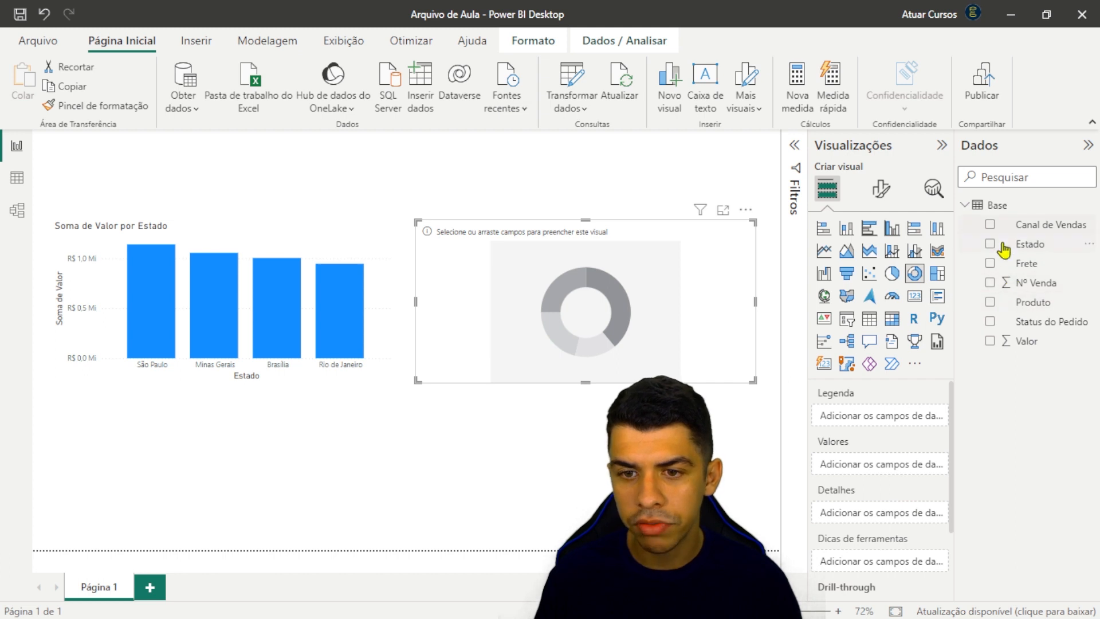
# Set the donut chart to use Canal de Vendas as its legend and the sum of Valor as its values
pyautogui.moveTo(983, 224); pyautogui.dragTo(879, 417)
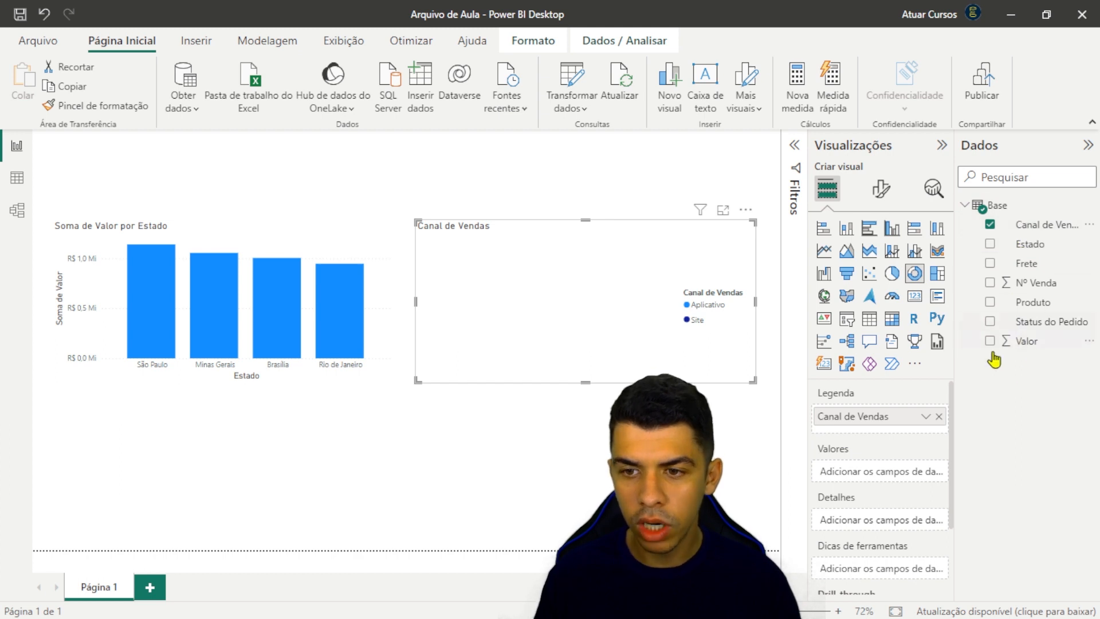
pyautogui.moveTo(1020, 346); pyautogui.dragTo(866, 473)
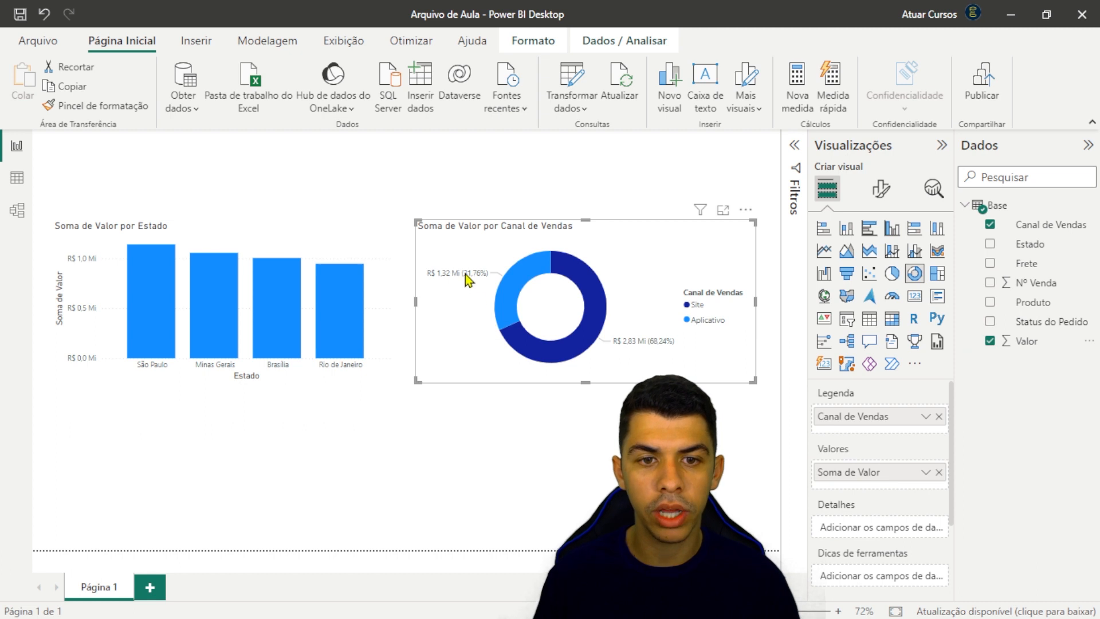
pyautogui.moveTo(465, 274)
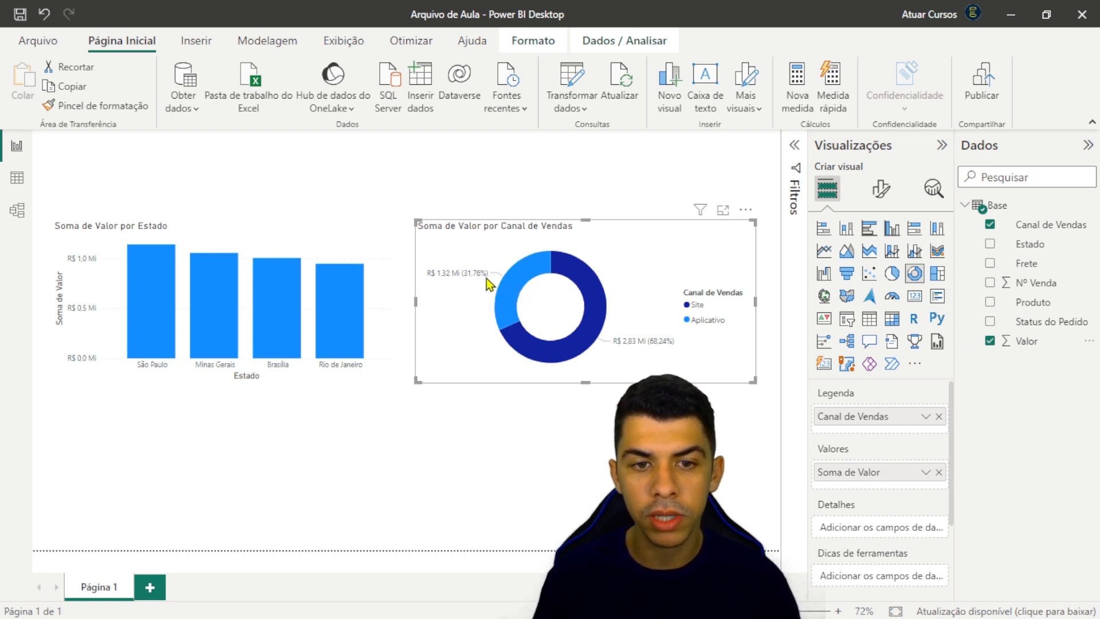
pyautogui.moveTo(658, 348)
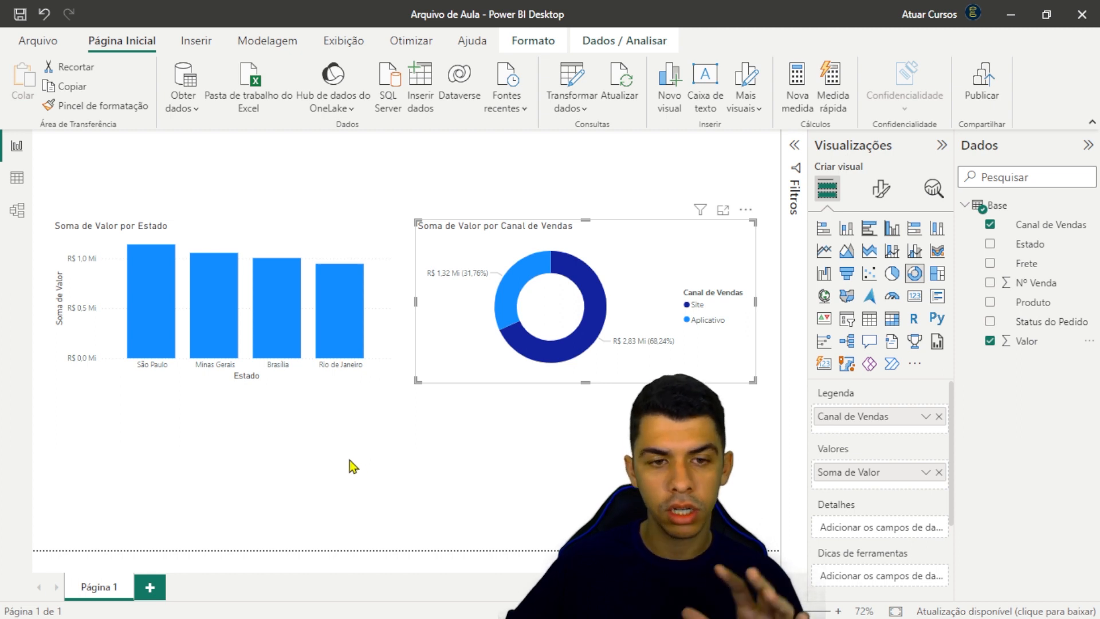
pyautogui.click(315, 454)
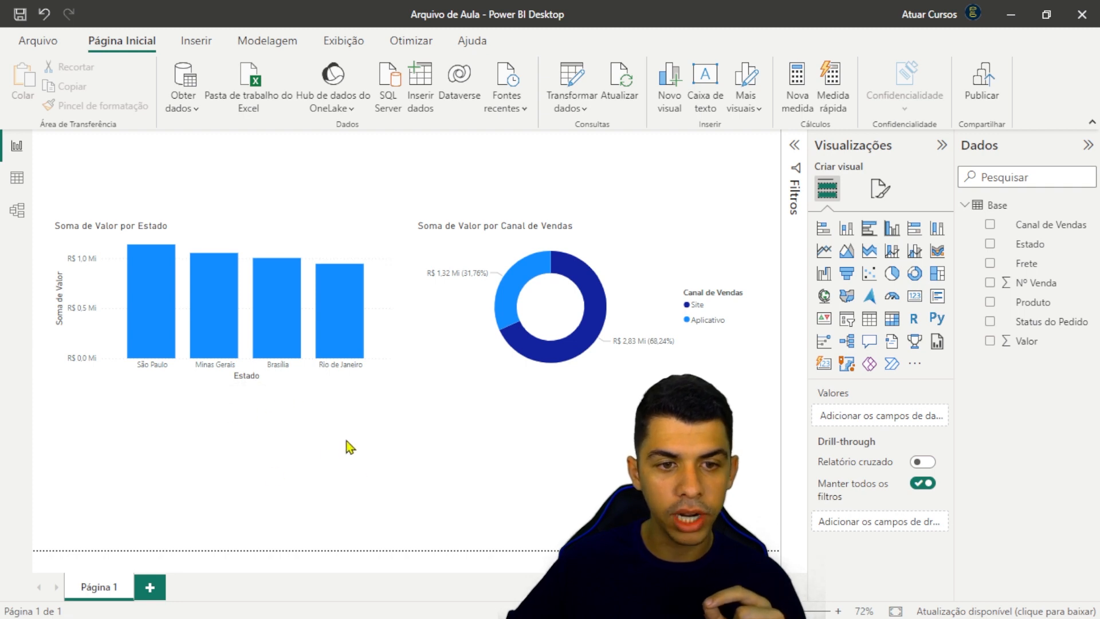
# Insert a clustered bar chart below the column chart and reduce its height to fit the page
pyautogui.click(869, 230)
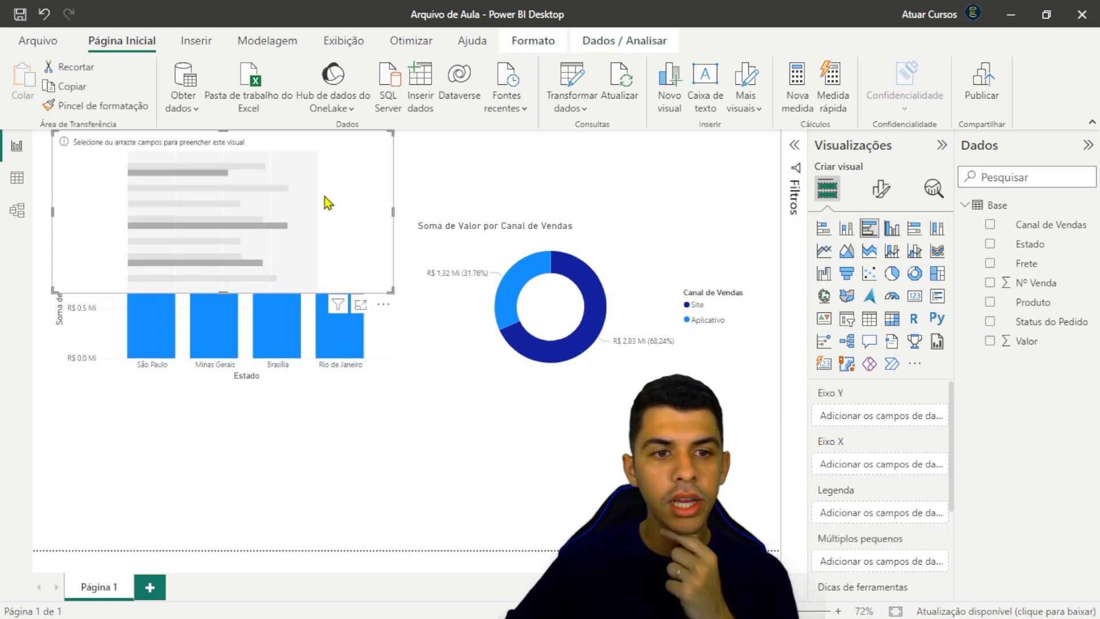
pyautogui.moveTo(327, 197); pyautogui.dragTo(308, 425)
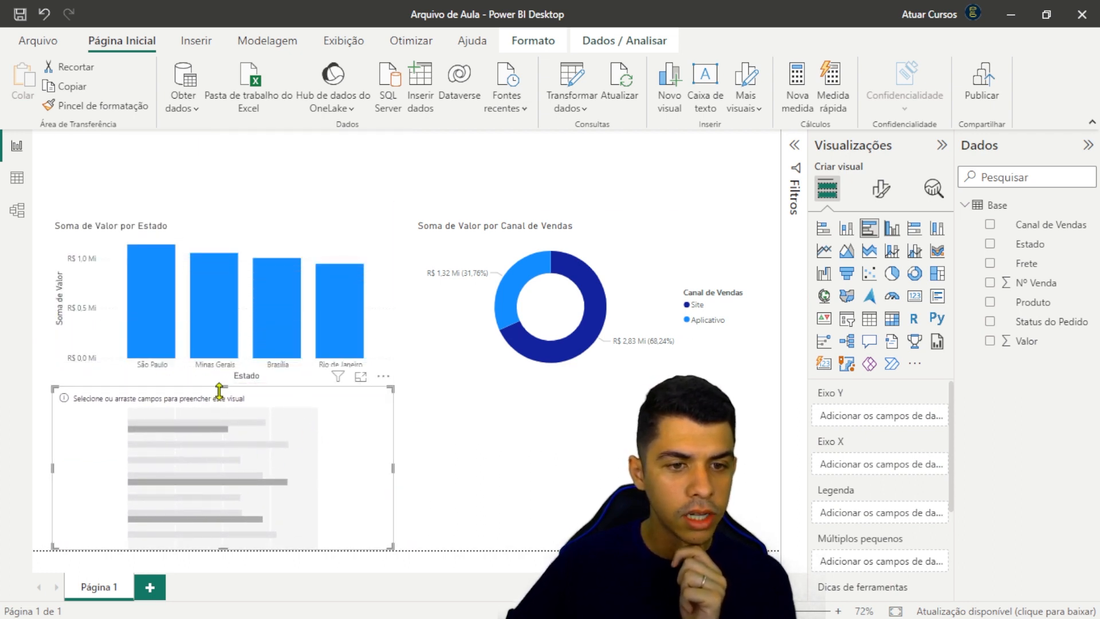
pyautogui.moveTo(219, 389); pyautogui.dragTo(239, 417)
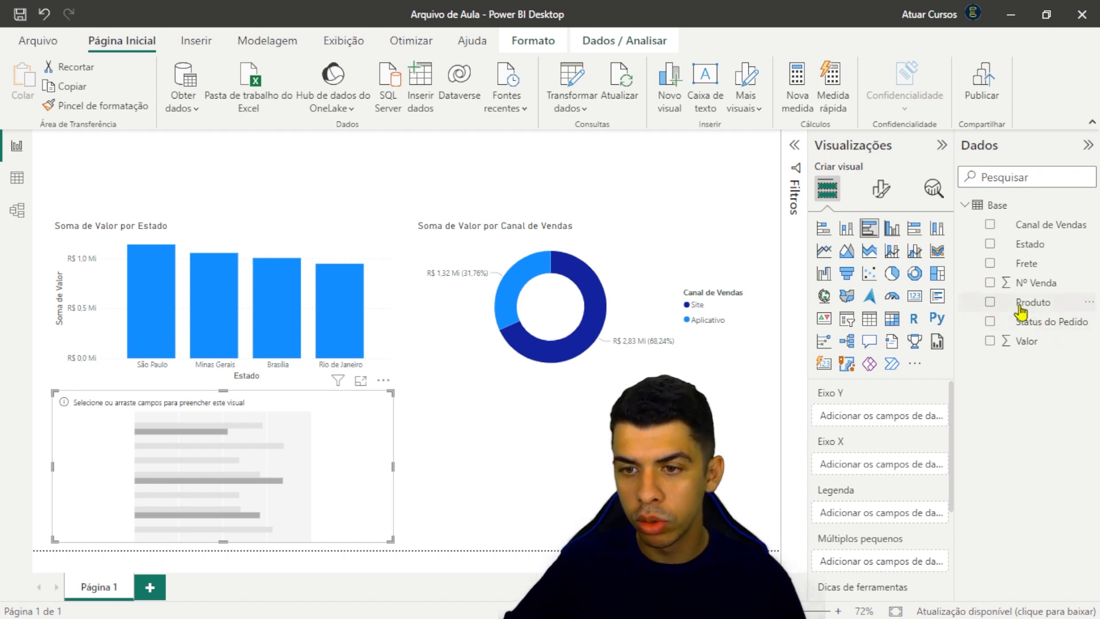
# Set the bar chart to show Produto on the Y axis and the sum of Valor on the X axis
pyautogui.moveTo(1020, 309); pyautogui.dragTo(881, 417)
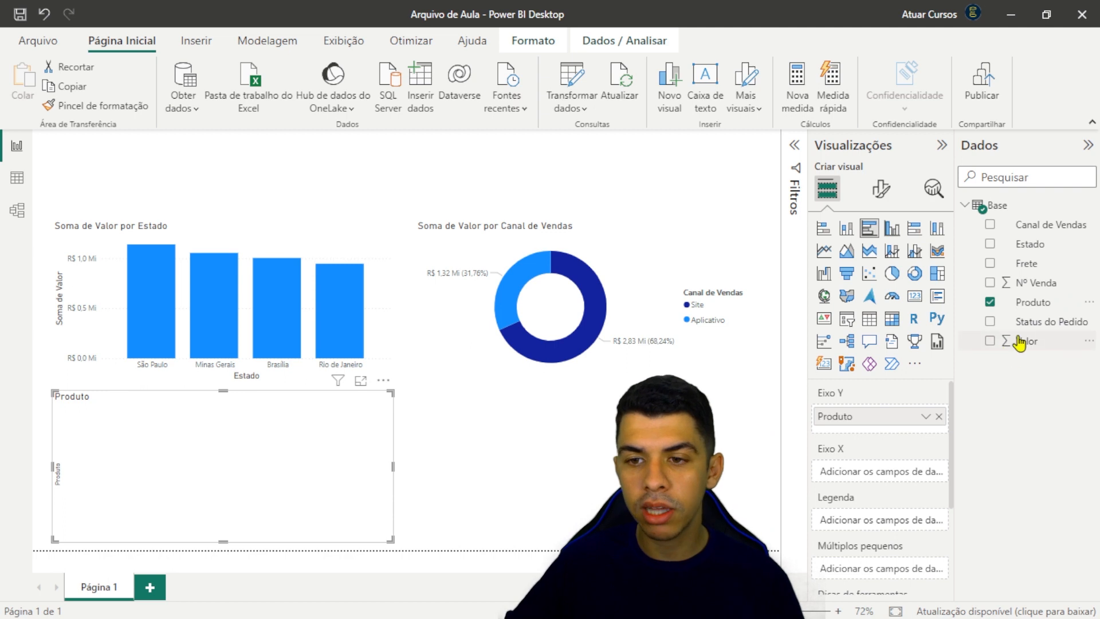
pyautogui.moveTo(1011, 344); pyautogui.dragTo(872, 477)
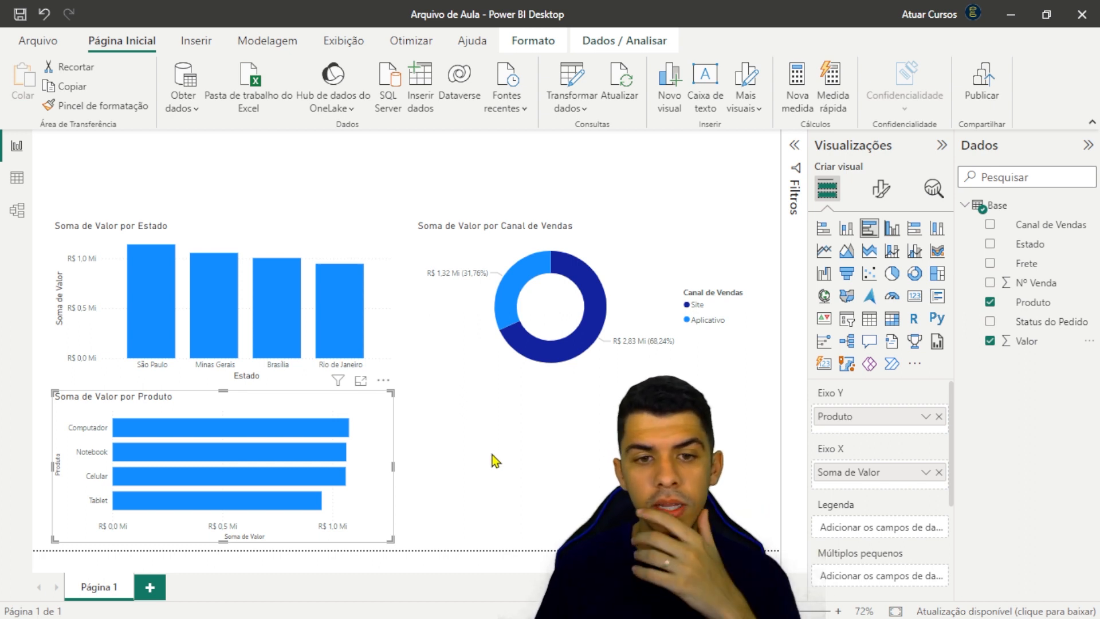
pyautogui.click(490, 456)
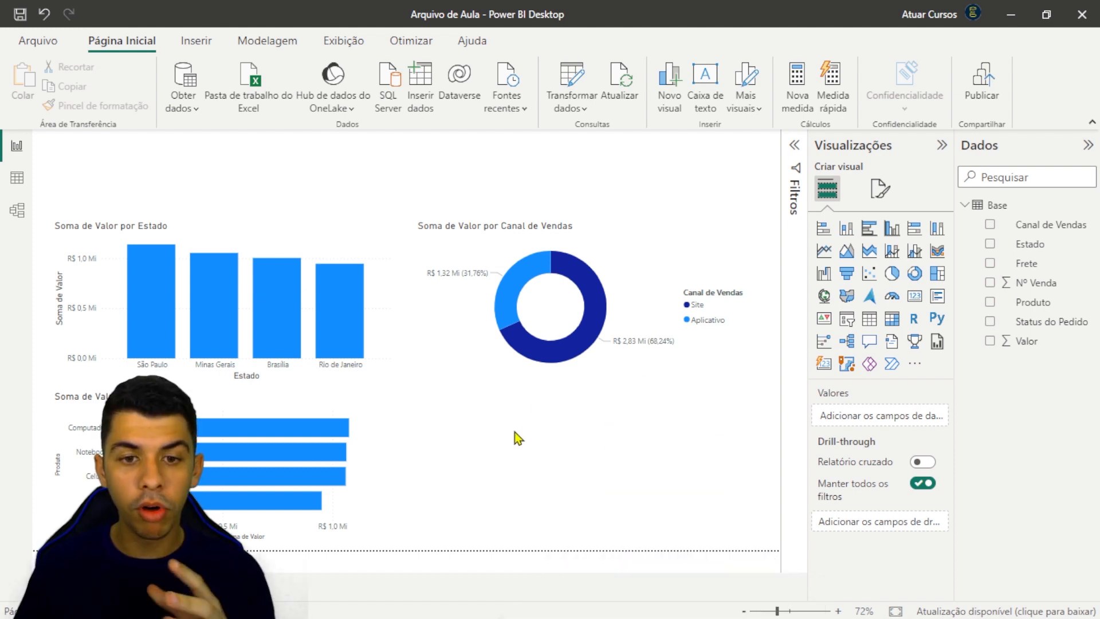
pyautogui.click(312, 405)
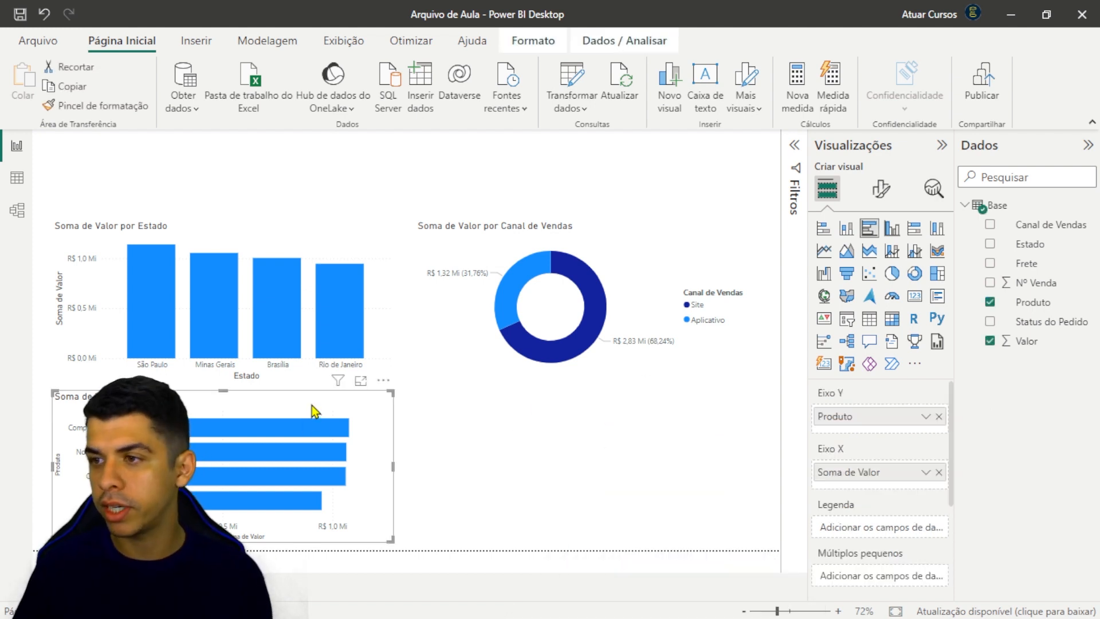
pyautogui.click(482, 420)
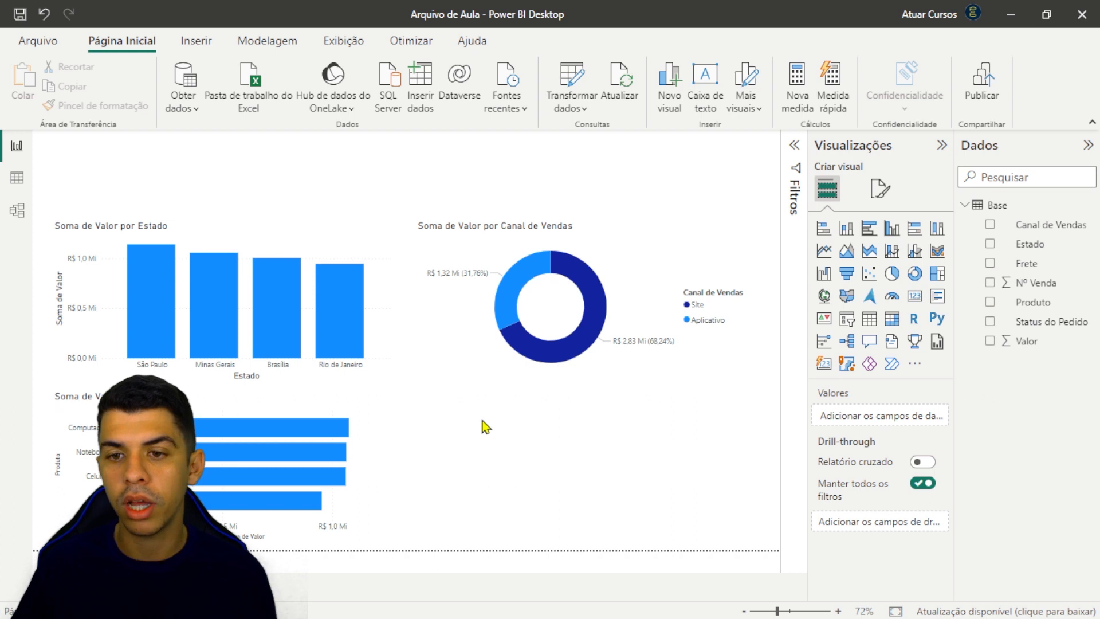
# Insert a card with the sum of Valor below the donut chart, sized to about the donut chart's width
pyautogui.click(917, 302)
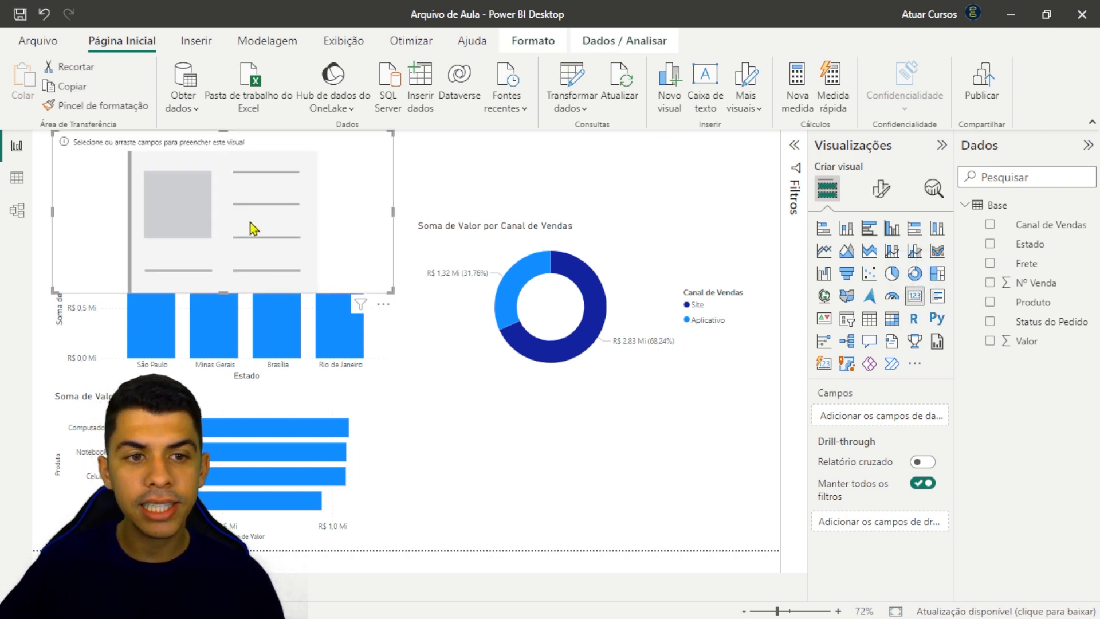
pyautogui.moveTo(248, 226); pyautogui.dragTo(588, 446)
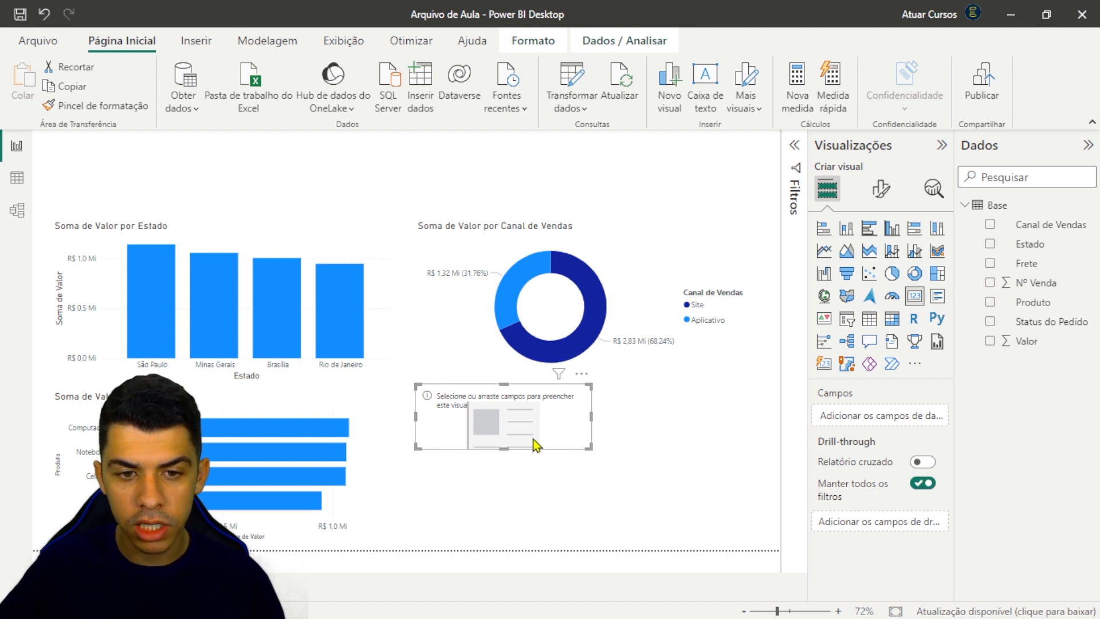
pyautogui.moveTo(526, 426); pyautogui.dragTo(530, 429)
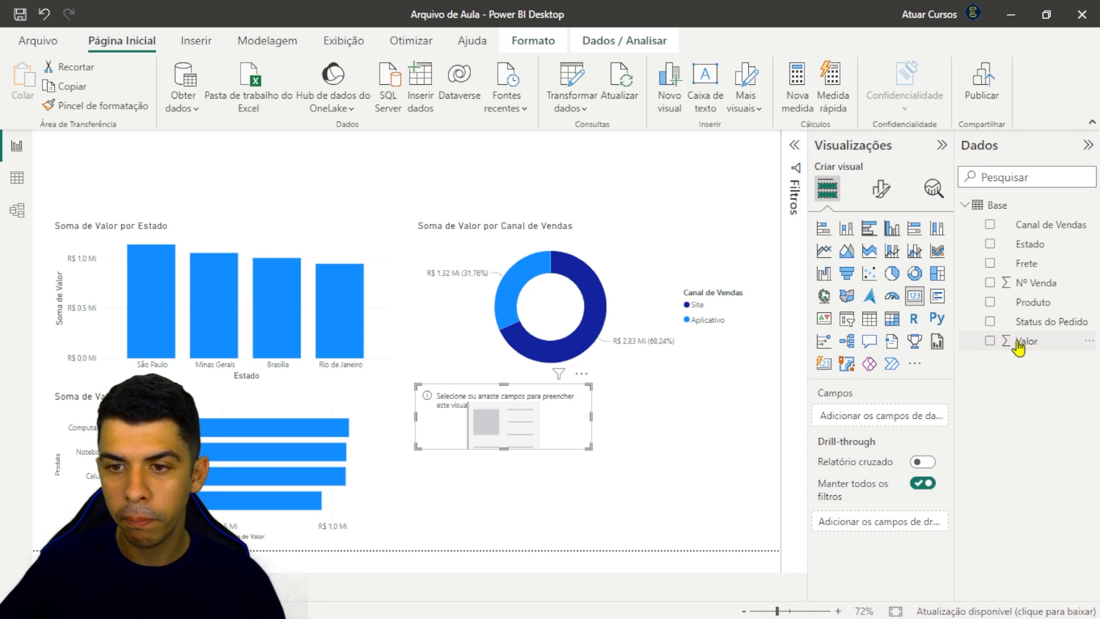
pyautogui.moveTo(1003, 343); pyautogui.dragTo(871, 417)
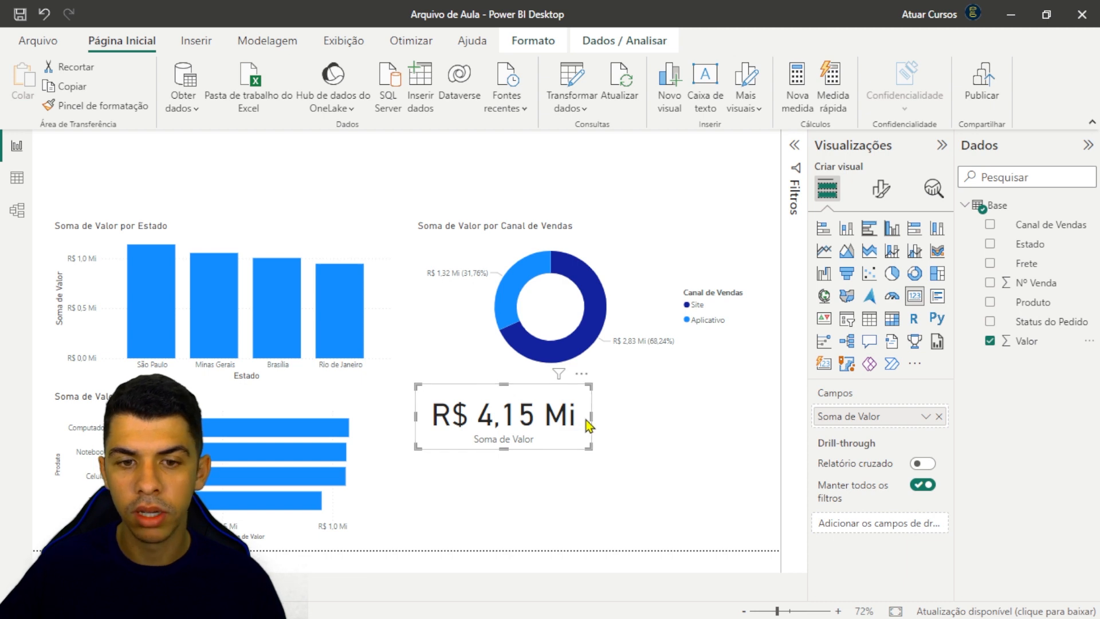
pyautogui.moveTo(590, 417); pyautogui.dragTo(769, 423)
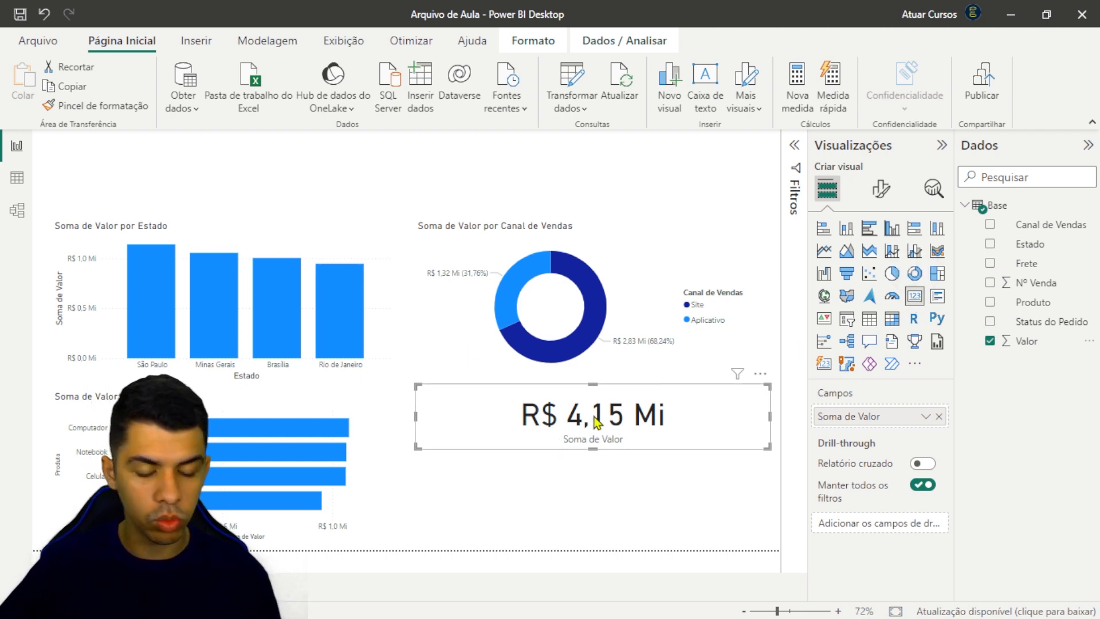
# Duplicate the Soma de Valor card, place the copy below the original and narrow it to about half the width
pyautogui.hotkey('ctrl', 'c')
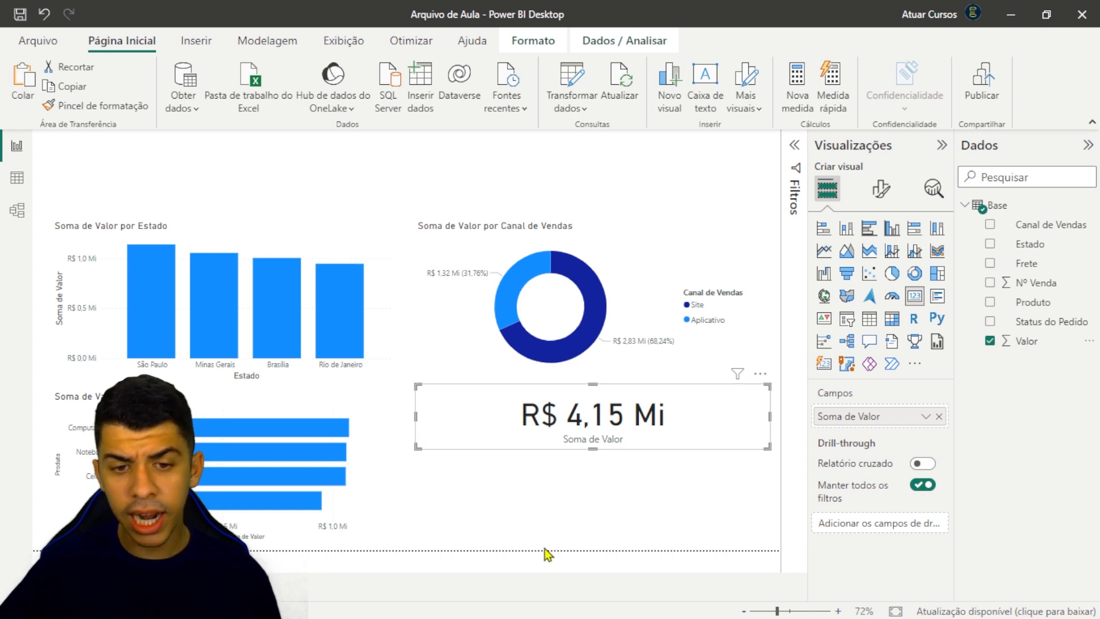
pyautogui.click(499, 505)
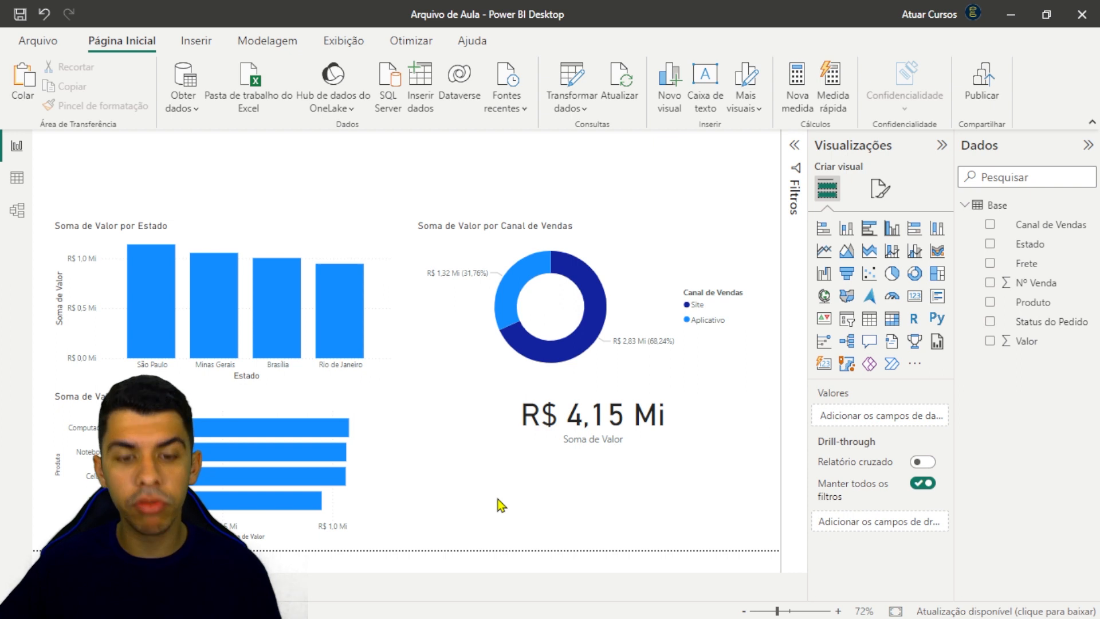
pyautogui.hotkey('ctrl', 'v')
pyautogui.moveTo(514, 508); pyautogui.dragTo(622, 486)
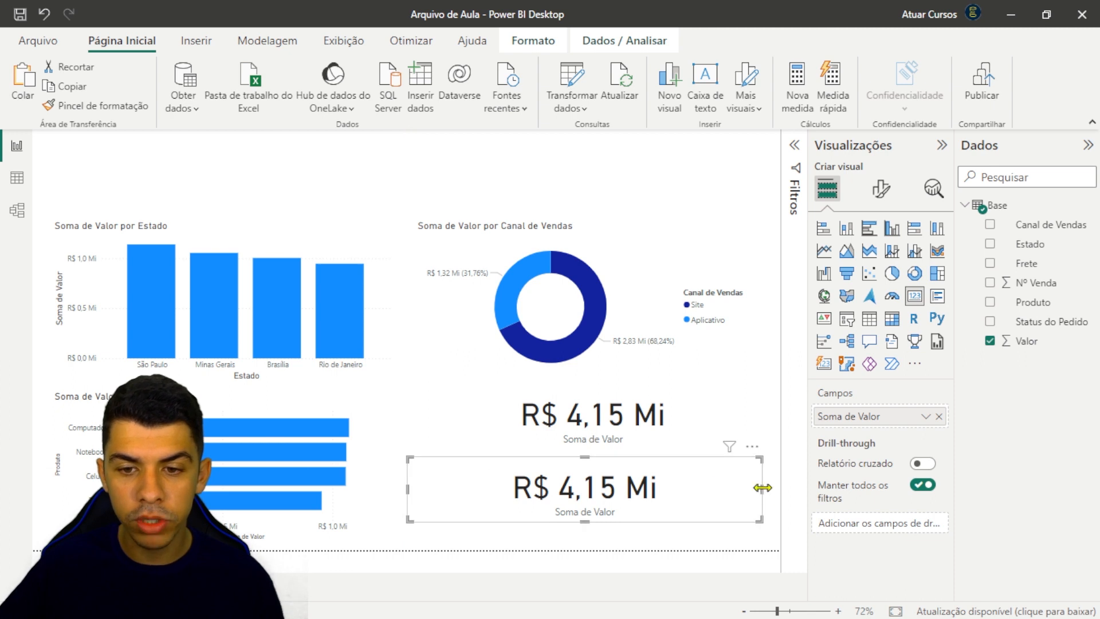
pyautogui.moveTo(762, 488); pyautogui.dragTo(583, 505)
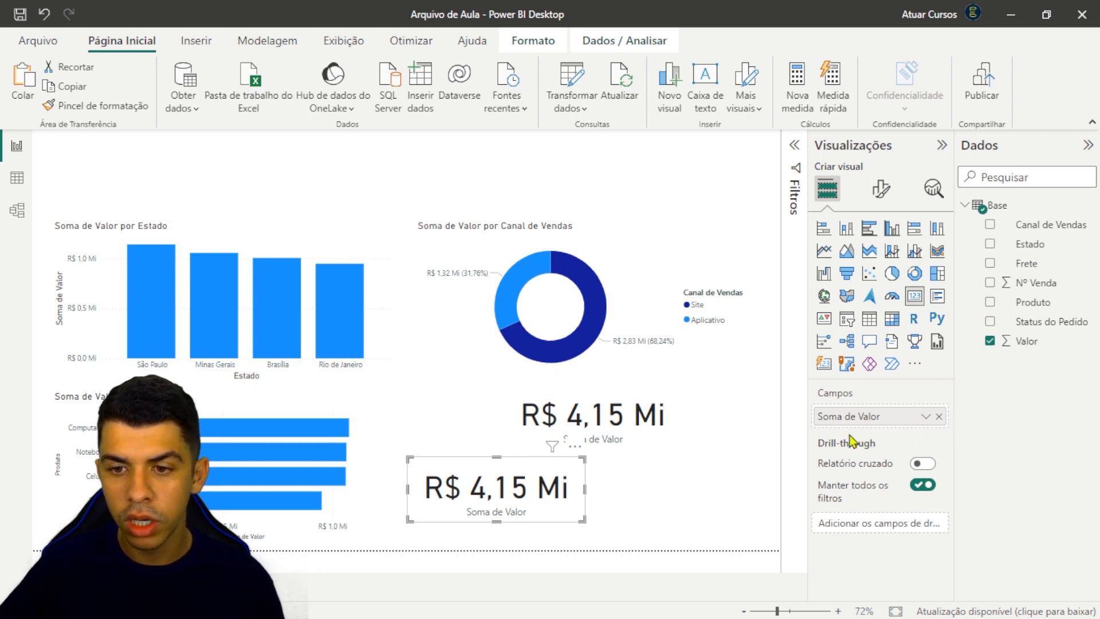
# Set the lower, narrower card to show the average (Média) of Valor
pyautogui.click(925, 417)
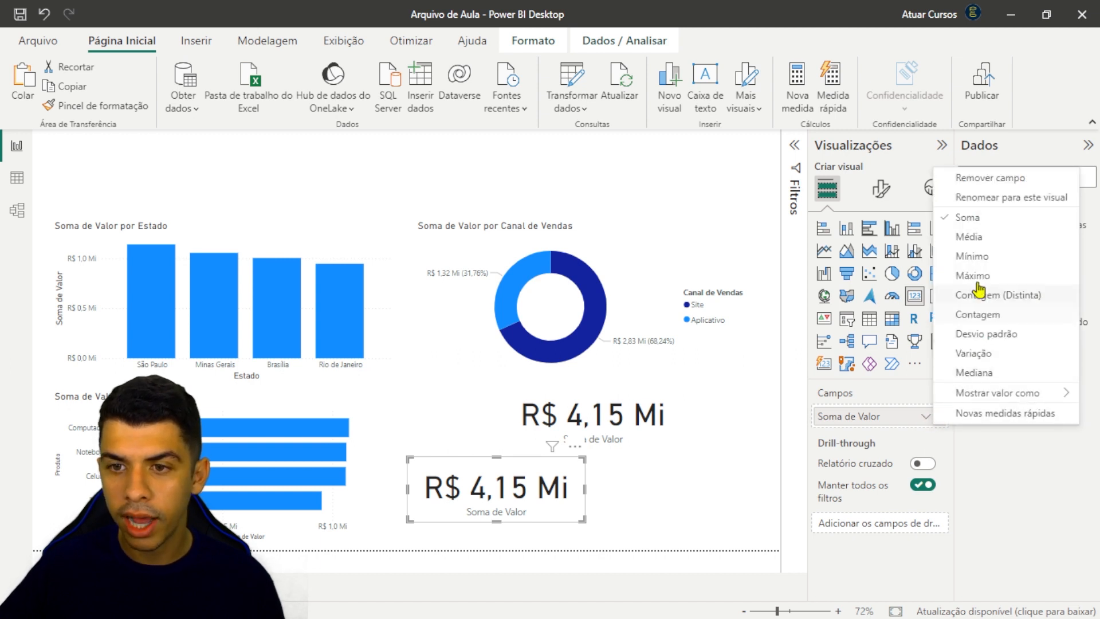
pyautogui.click(972, 239)
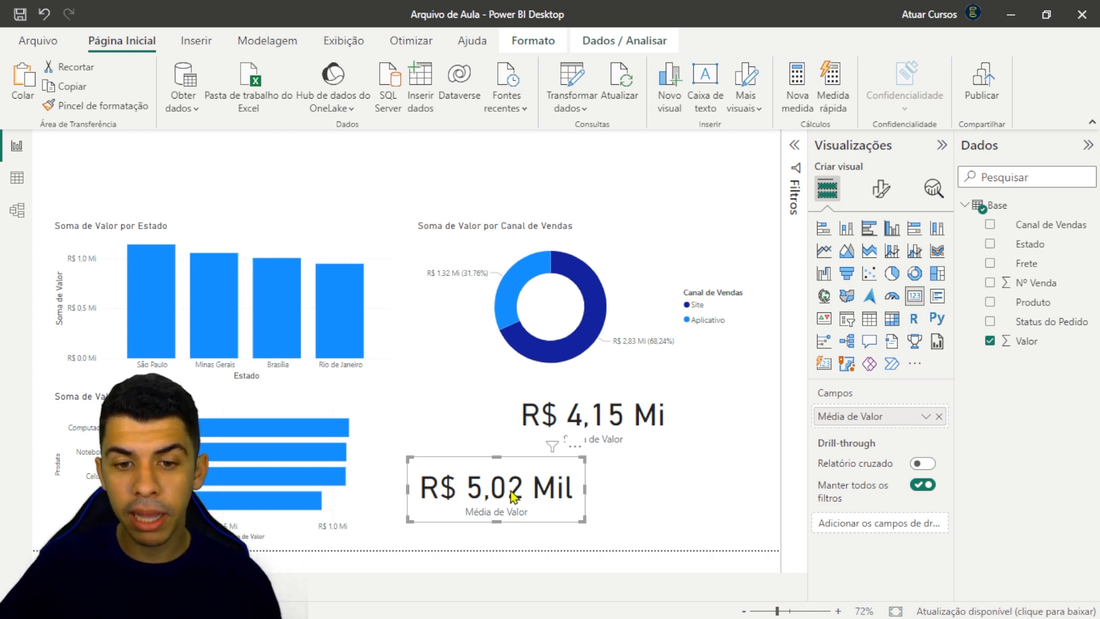
# Duplicate the Média de Valor card, place the copy beside it and set the copy to the count (Contagem) of Valor
pyautogui.hotkey('ctrl', 'v')
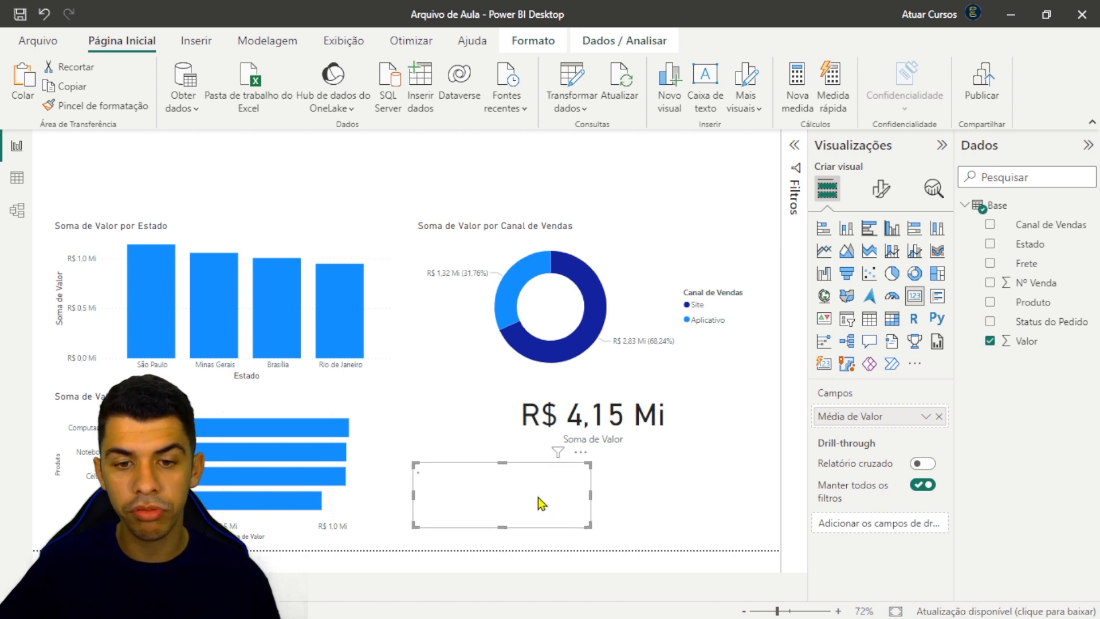
pyautogui.moveTo(539, 503); pyautogui.dragTo(696, 502)
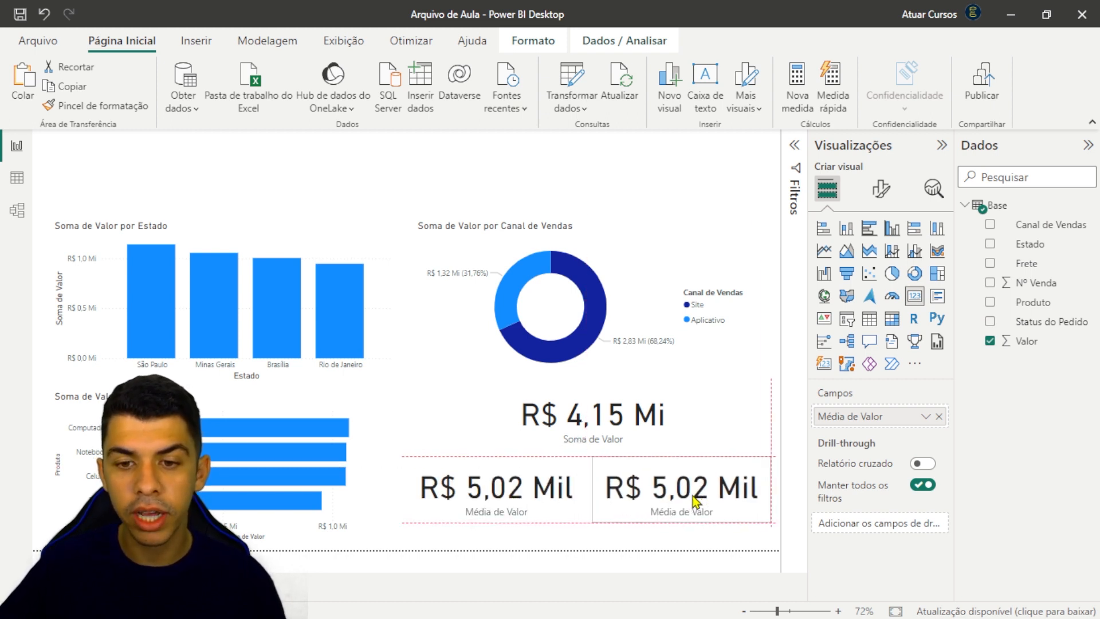
pyautogui.moveTo(695, 502); pyautogui.dragTo(695, 502)
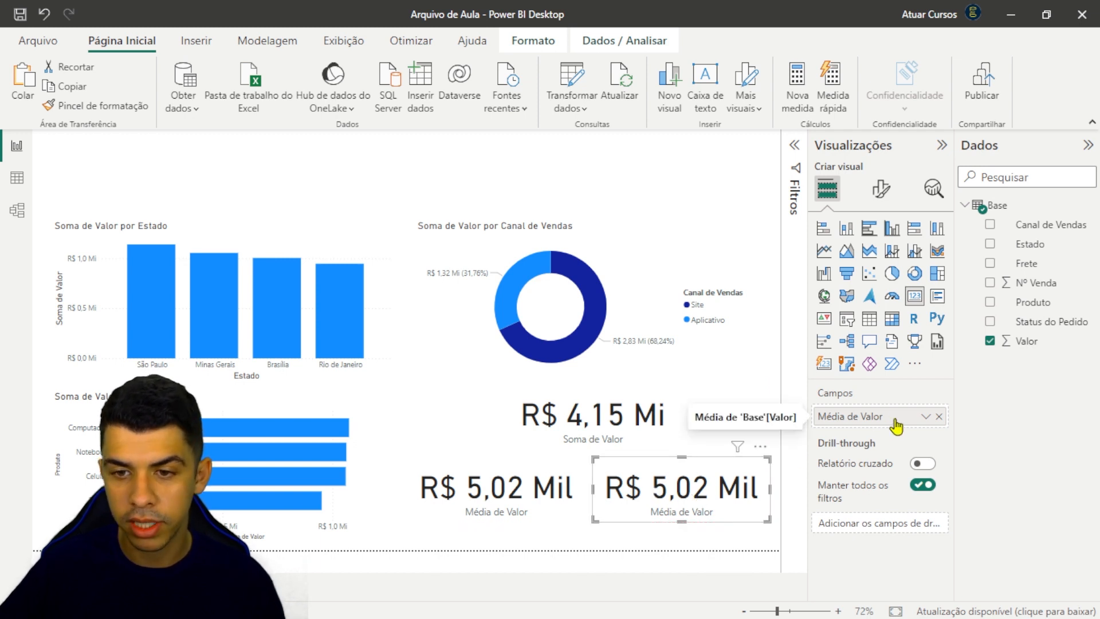
pyautogui.click(925, 417)
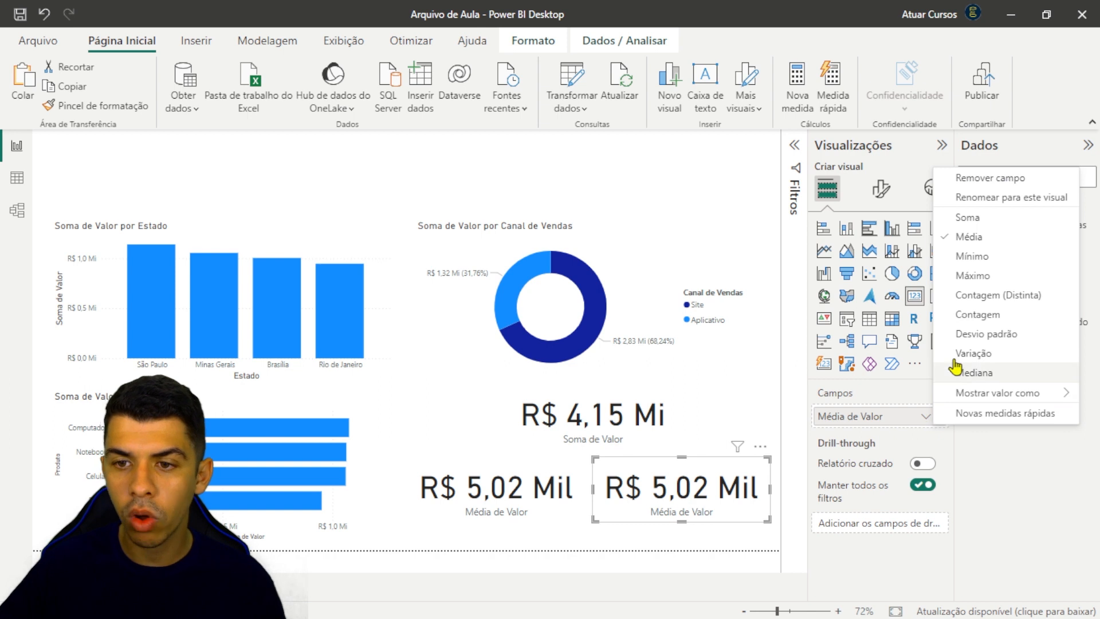
pyautogui.click(970, 317)
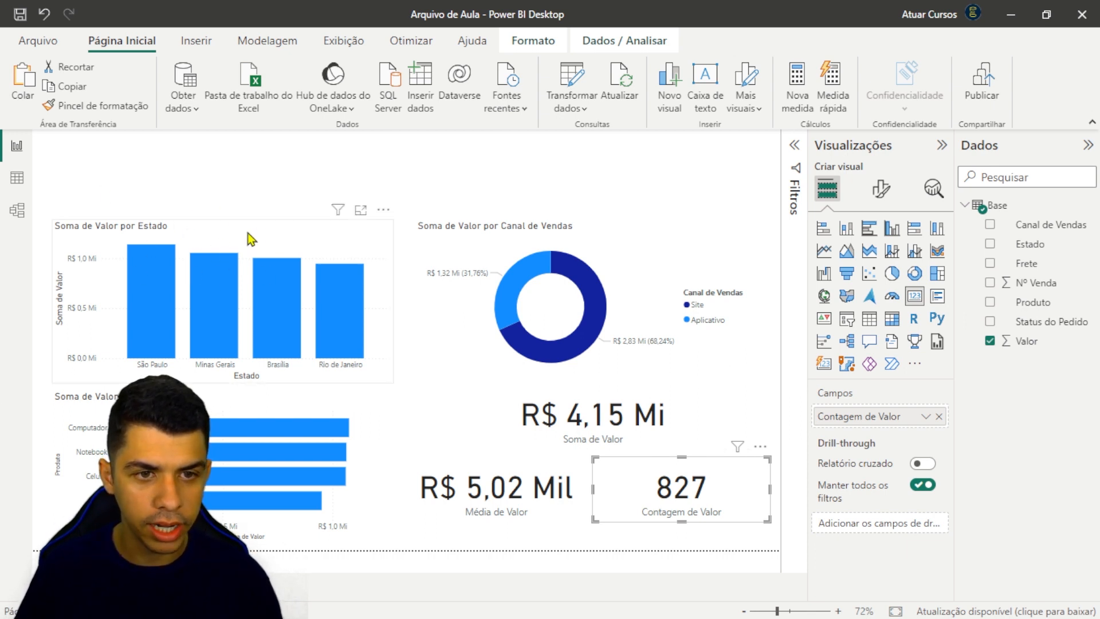
# Turn off the X axis title on the Soma de Valor por Estado column chart
pyautogui.click(280, 234)
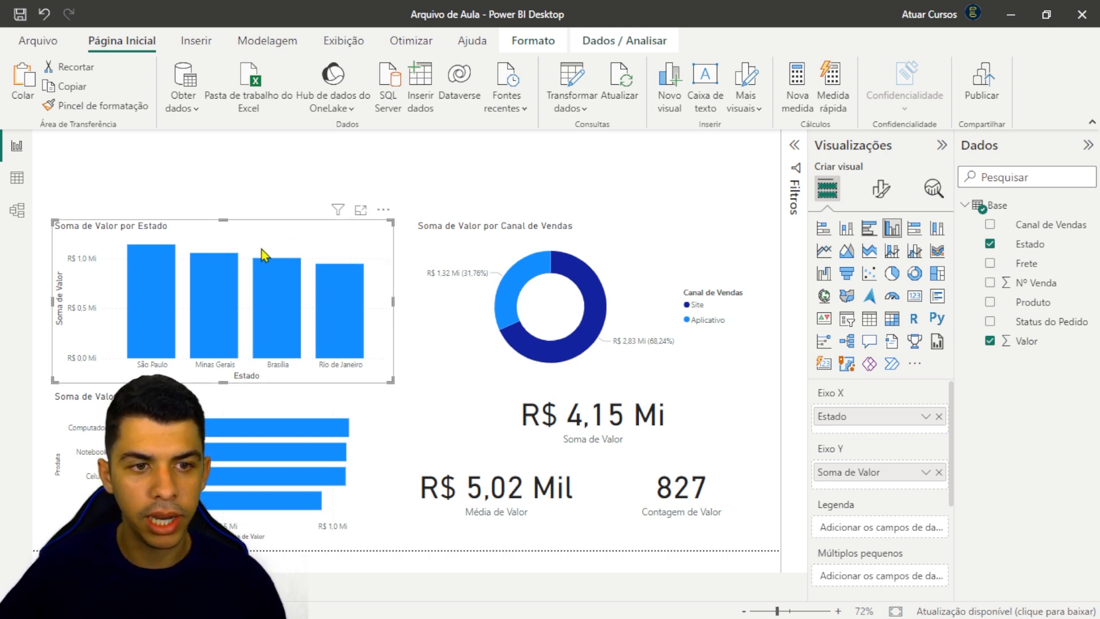
pyautogui.moveTo(222, 272)
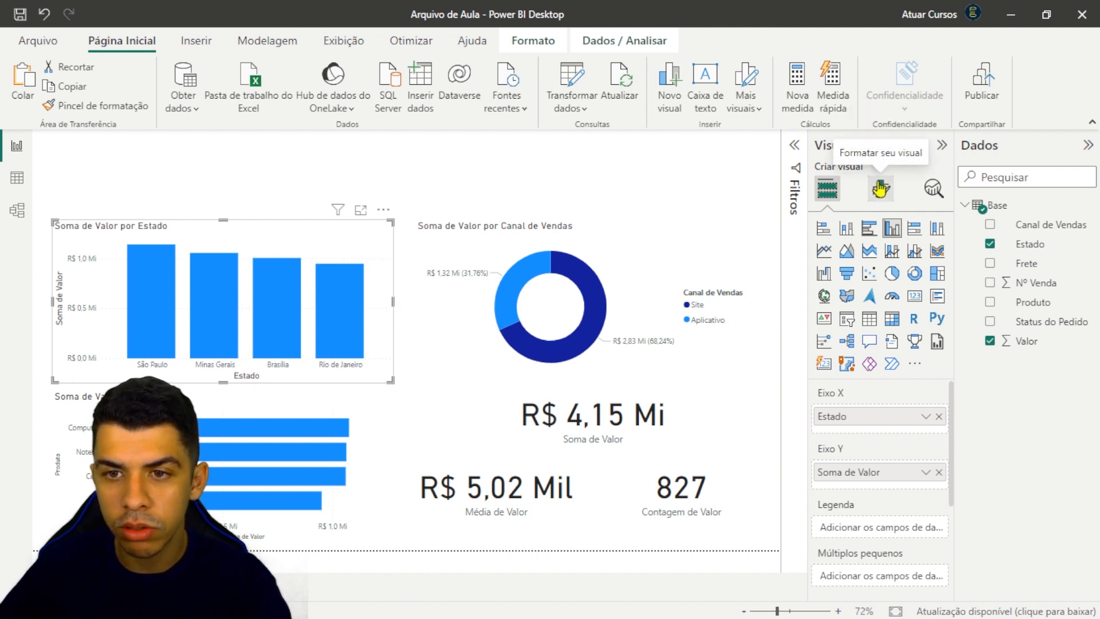
pyautogui.click(882, 191)
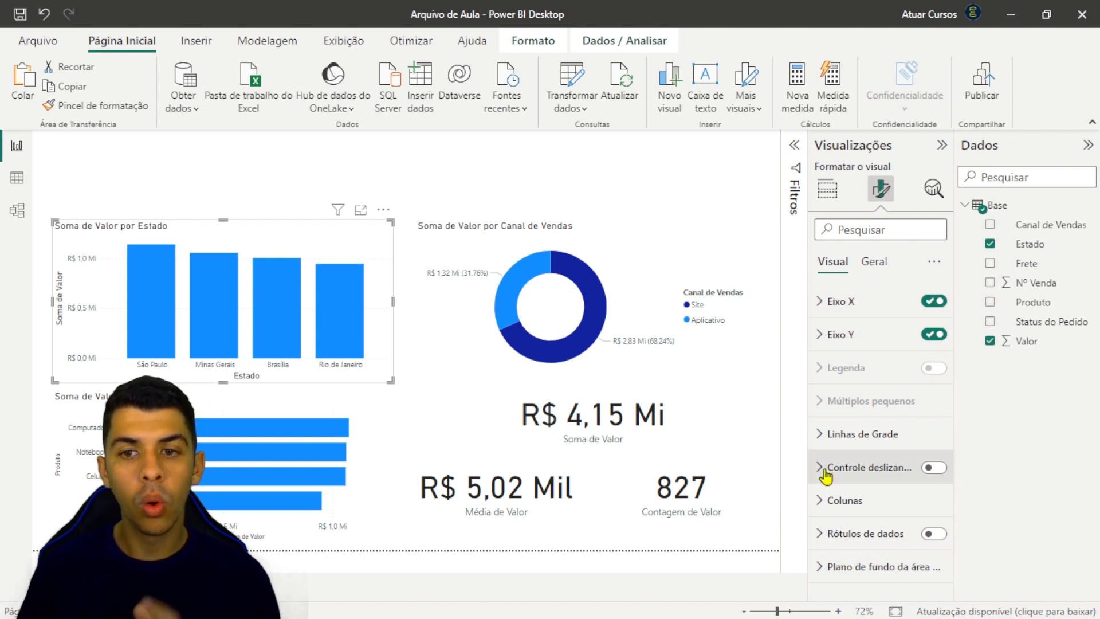
pyautogui.click(874, 263)
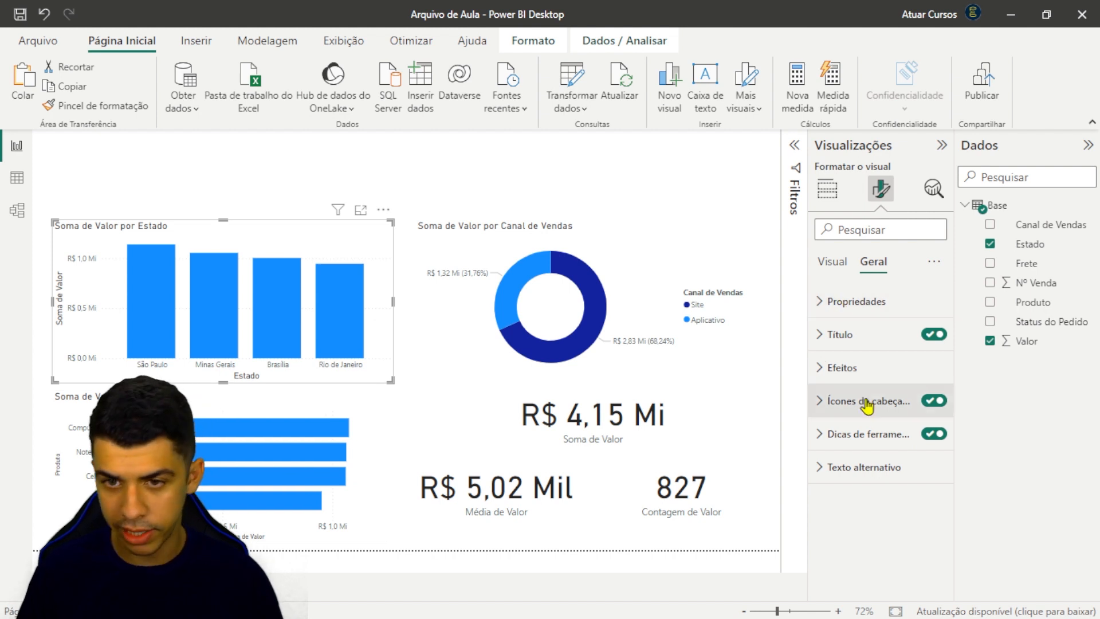
pyautogui.click(832, 263)
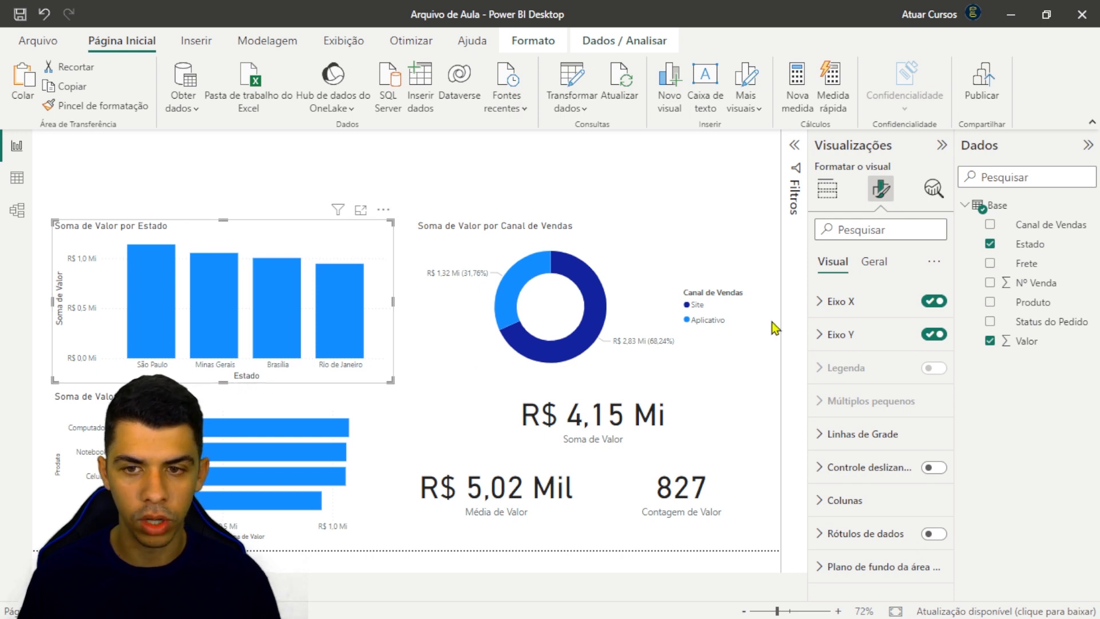
pyautogui.click(824, 304)
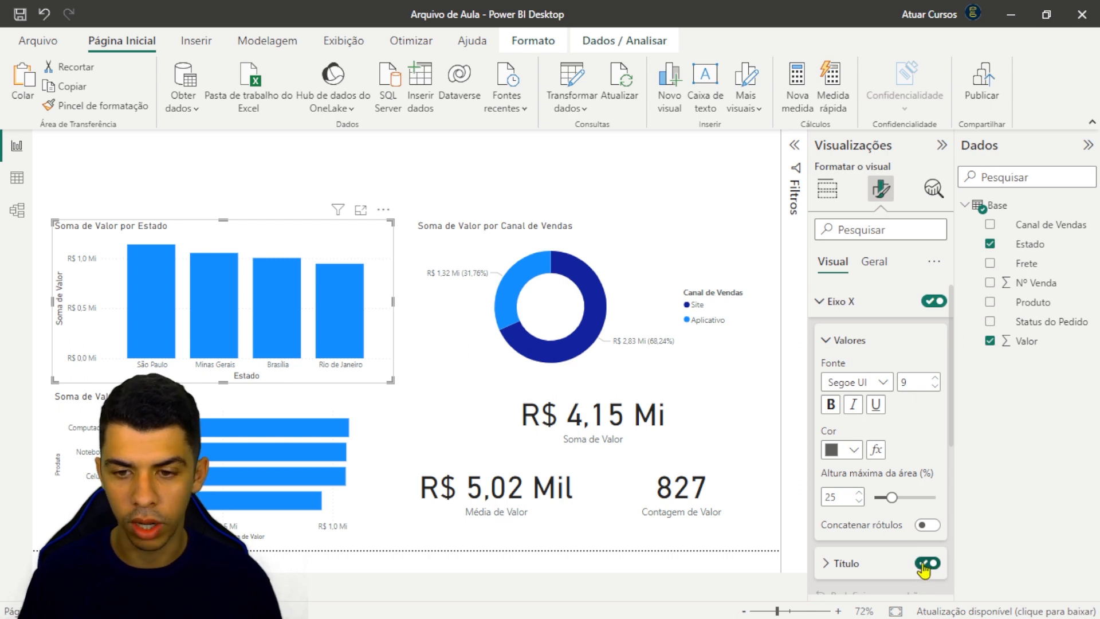
pyautogui.click(926, 565)
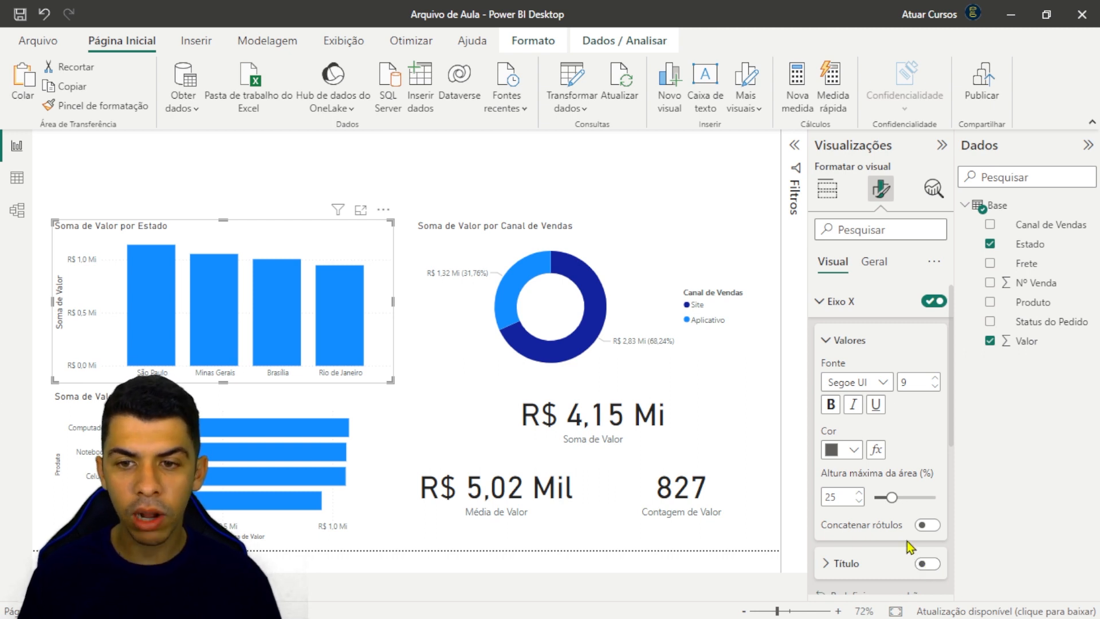
pyautogui.moveTo(898, 525)
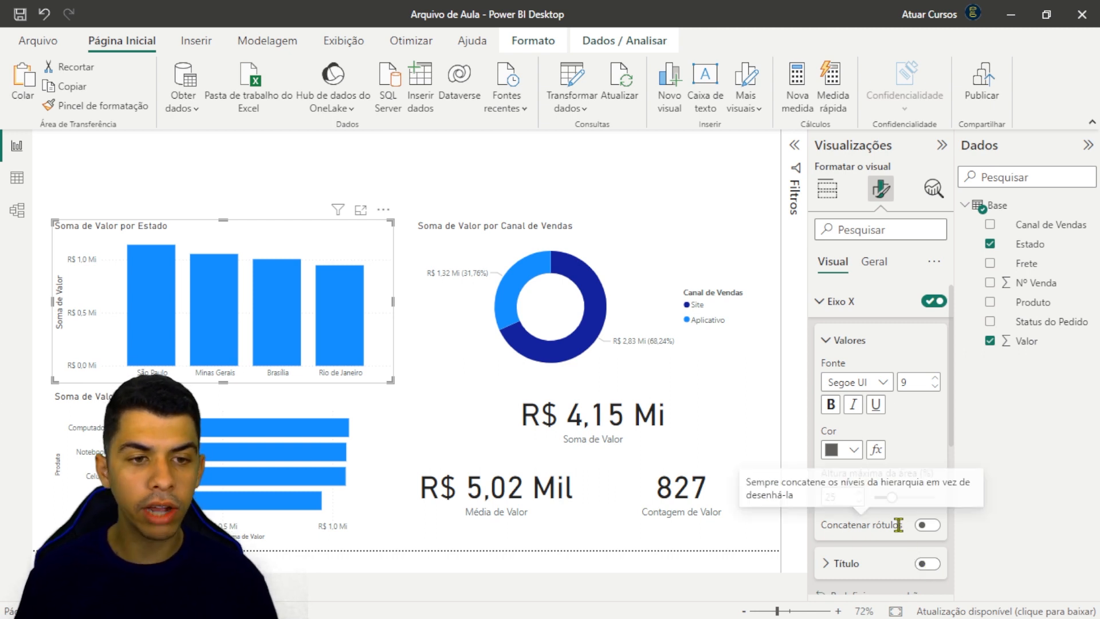
pyautogui.click(835, 303)
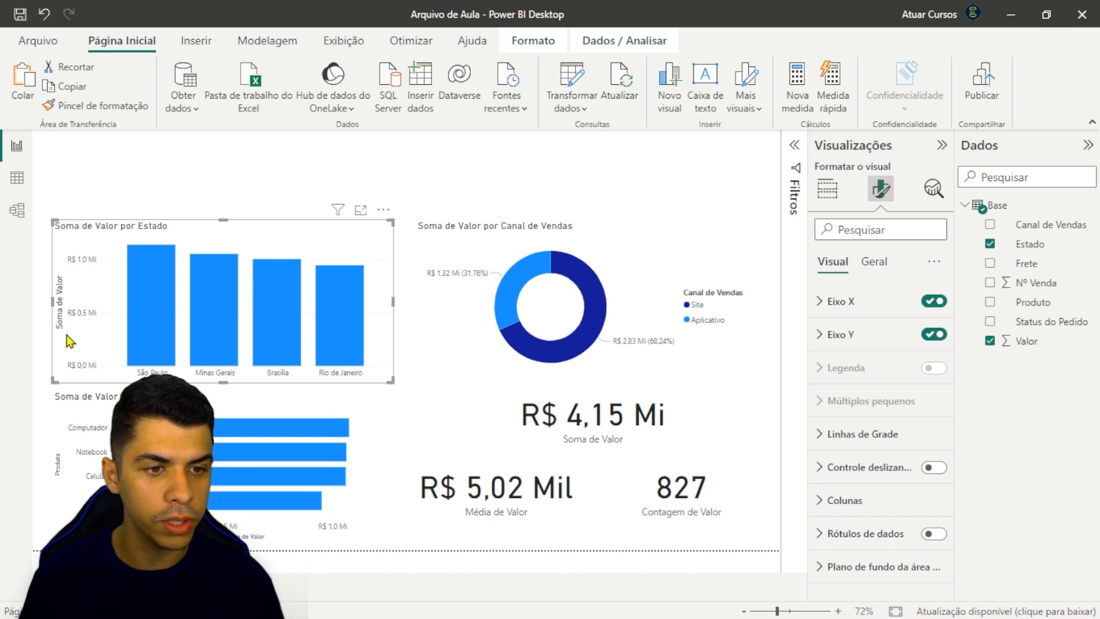
# Turn off the Y axis title on the Estado column chart, and hide its whole Y axis as well
pyautogui.click(832, 340)
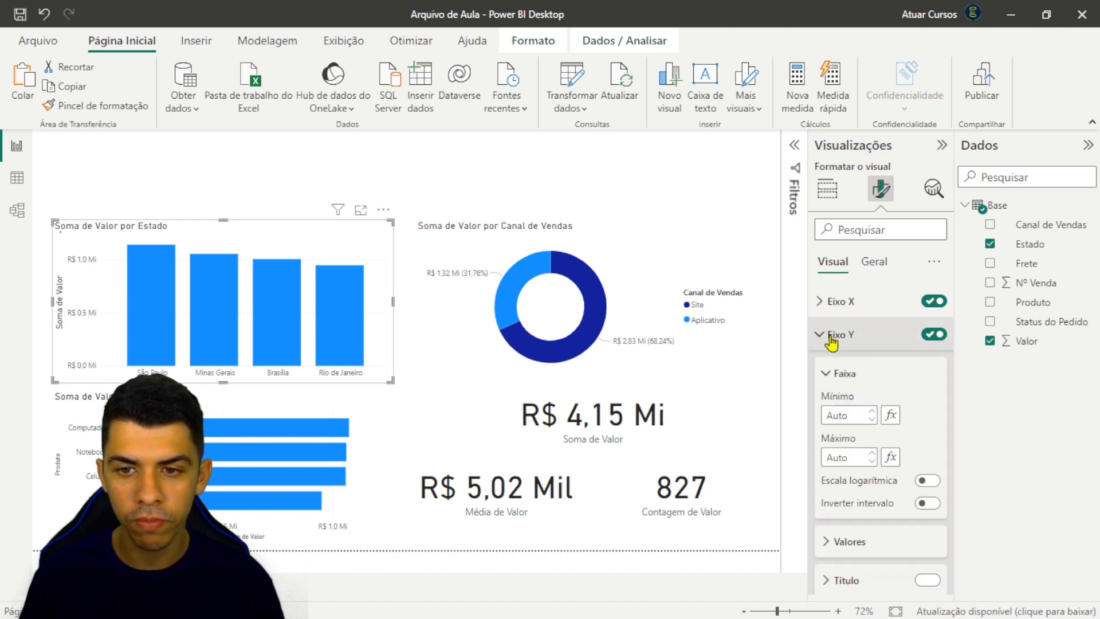
pyautogui.click(929, 580)
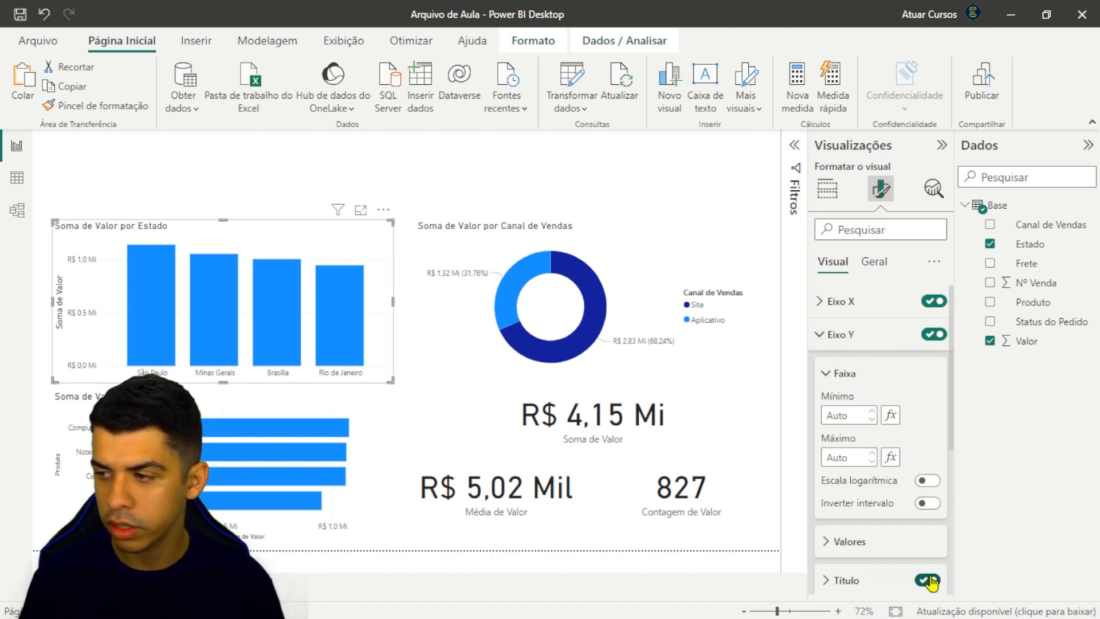
pyautogui.click(928, 584)
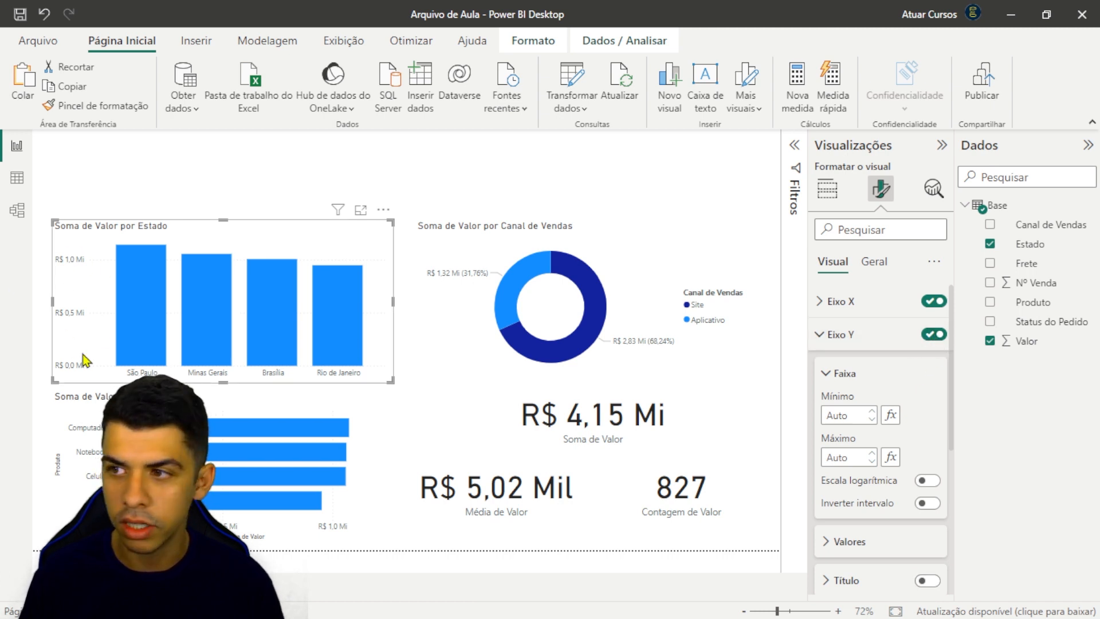
pyautogui.moveTo(157, 361)
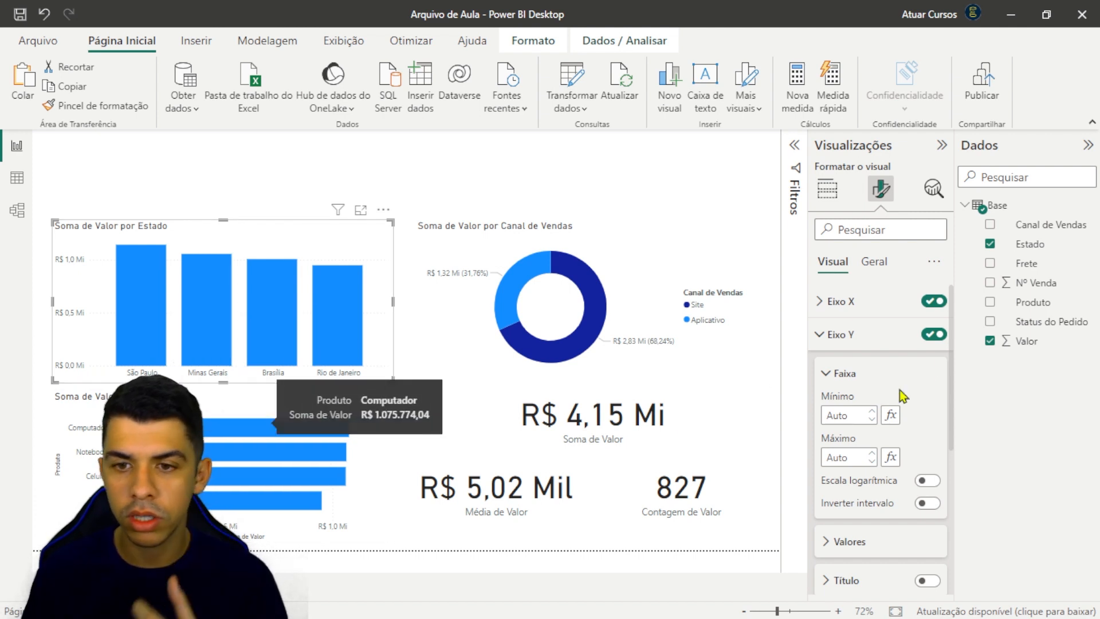
pyautogui.click(934, 335)
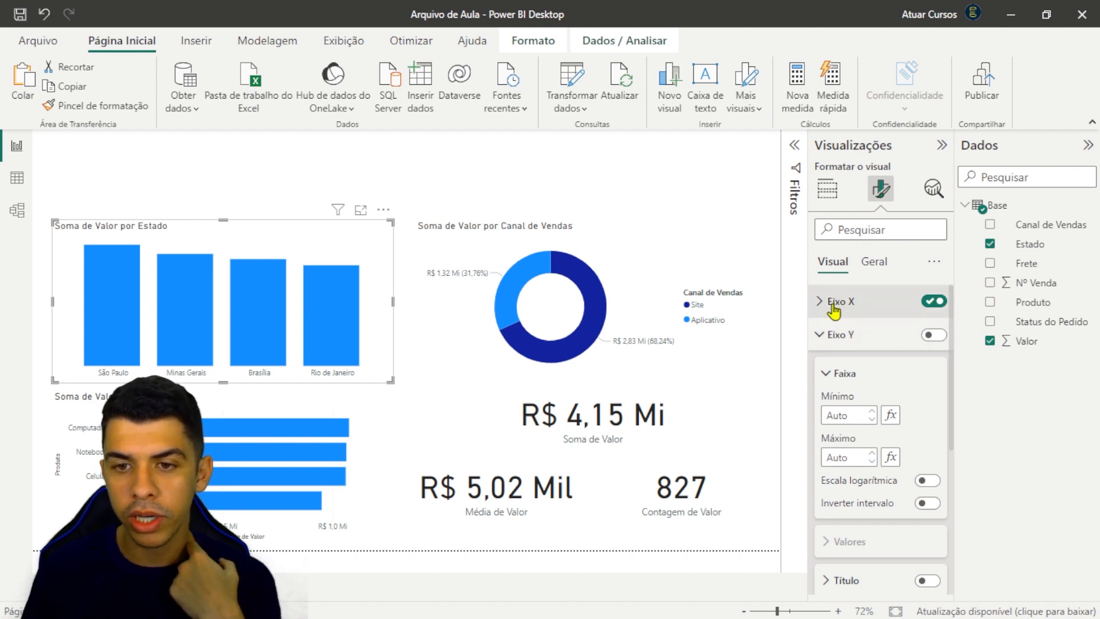
pyautogui.click(840, 335)
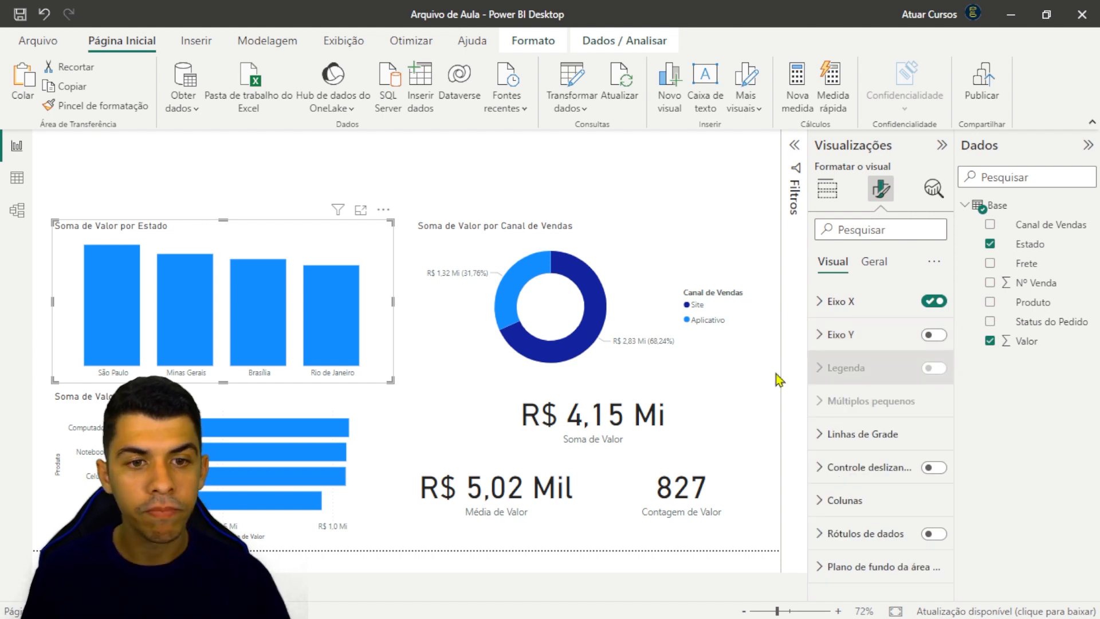
# Change the default column color of the Estado column chart to the custom orange #FF9B10
pyautogui.click(850, 502)
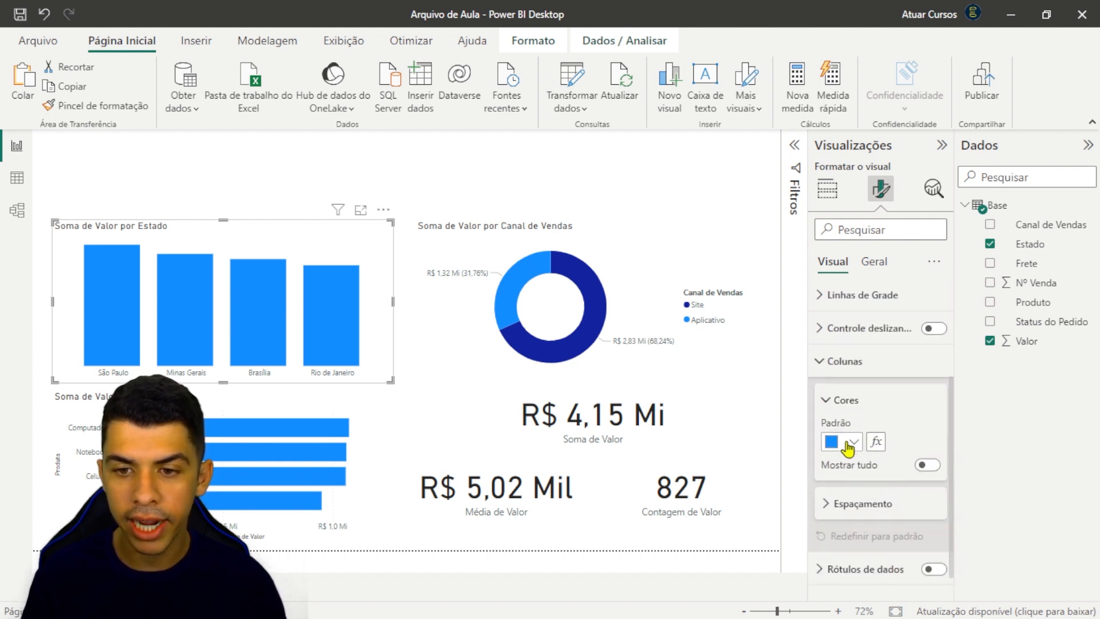
pyautogui.click(855, 444)
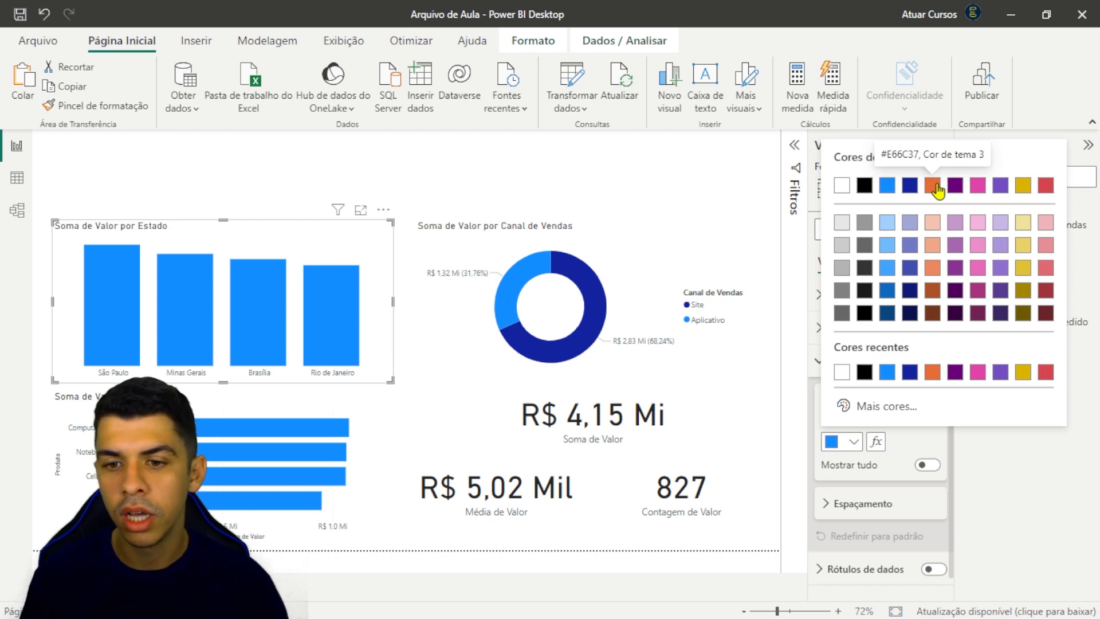
pyautogui.click(886, 410)
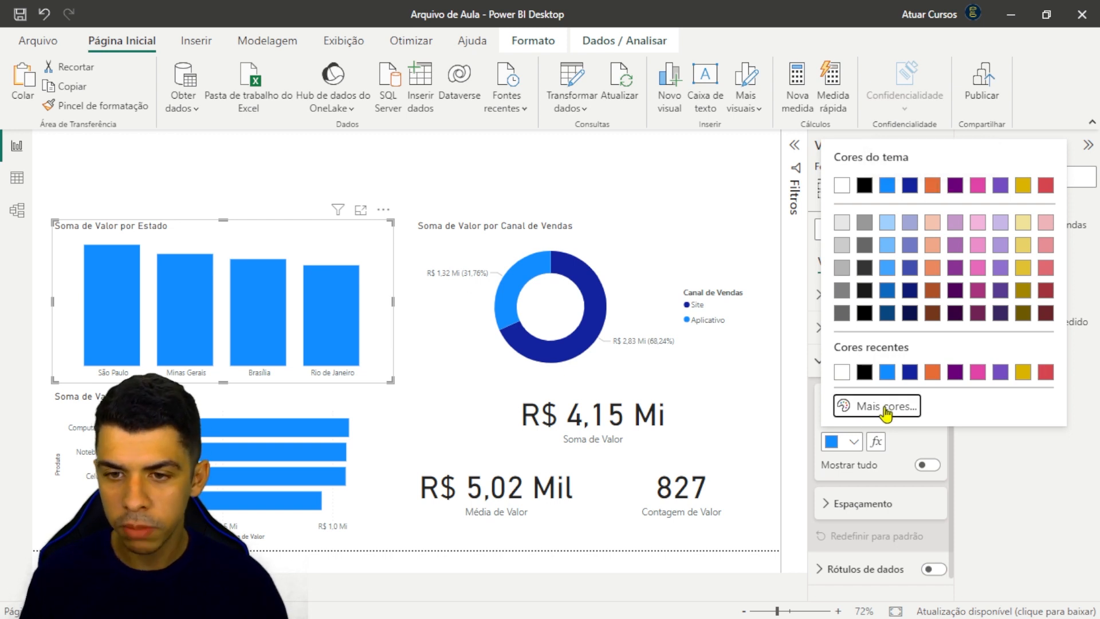
pyautogui.click(846, 403)
pyautogui.moveTo(962, 357); pyautogui.dragTo(860, 358)
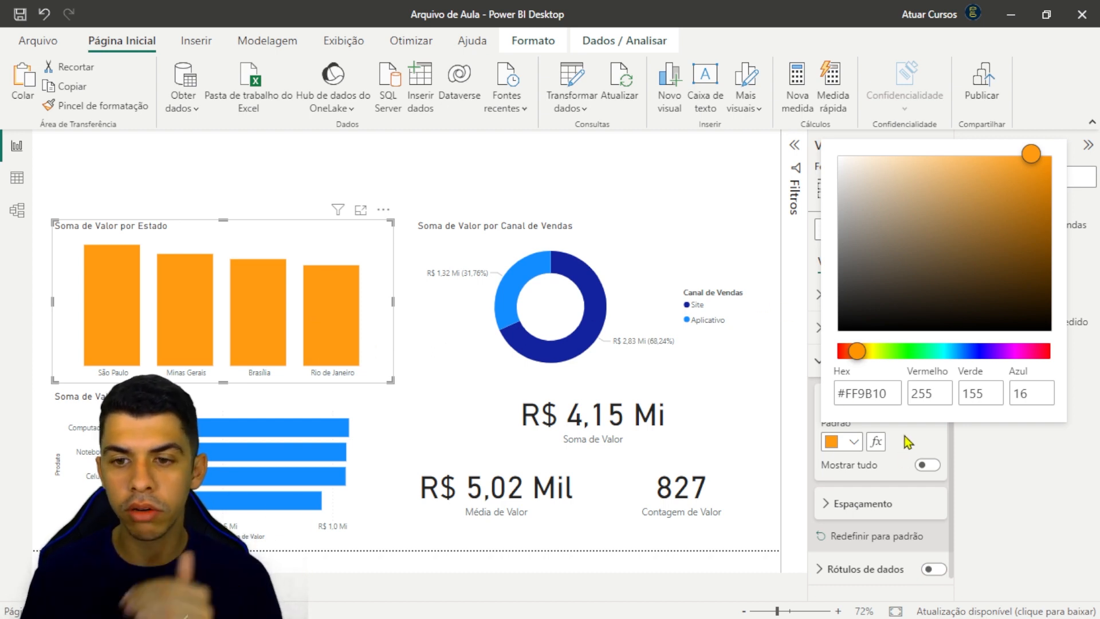
pyautogui.click(829, 442)
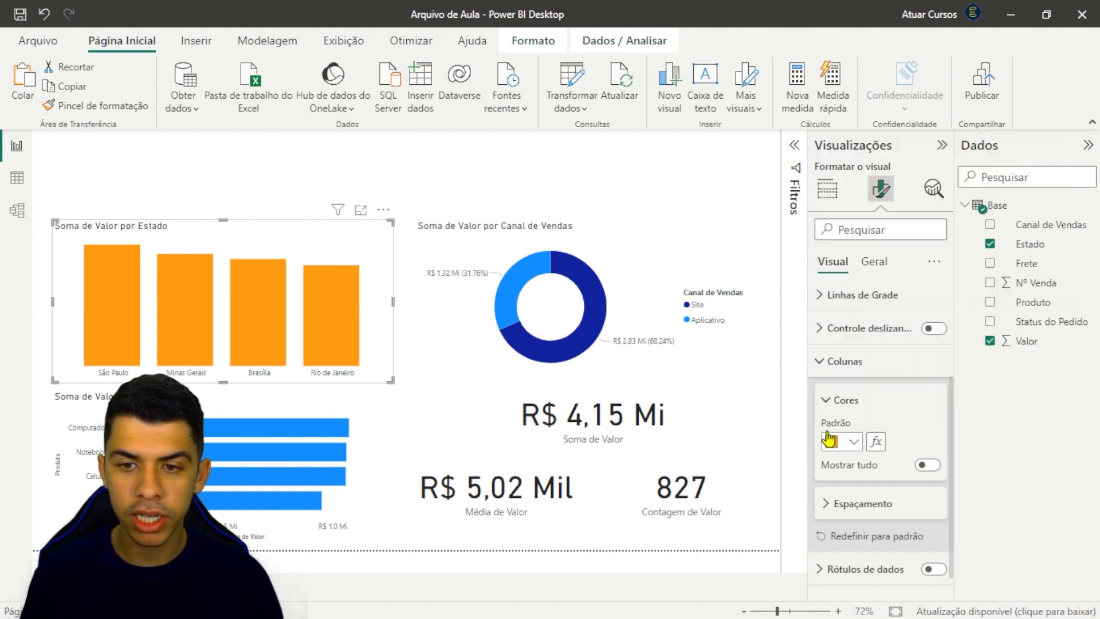
pyautogui.click(832, 369)
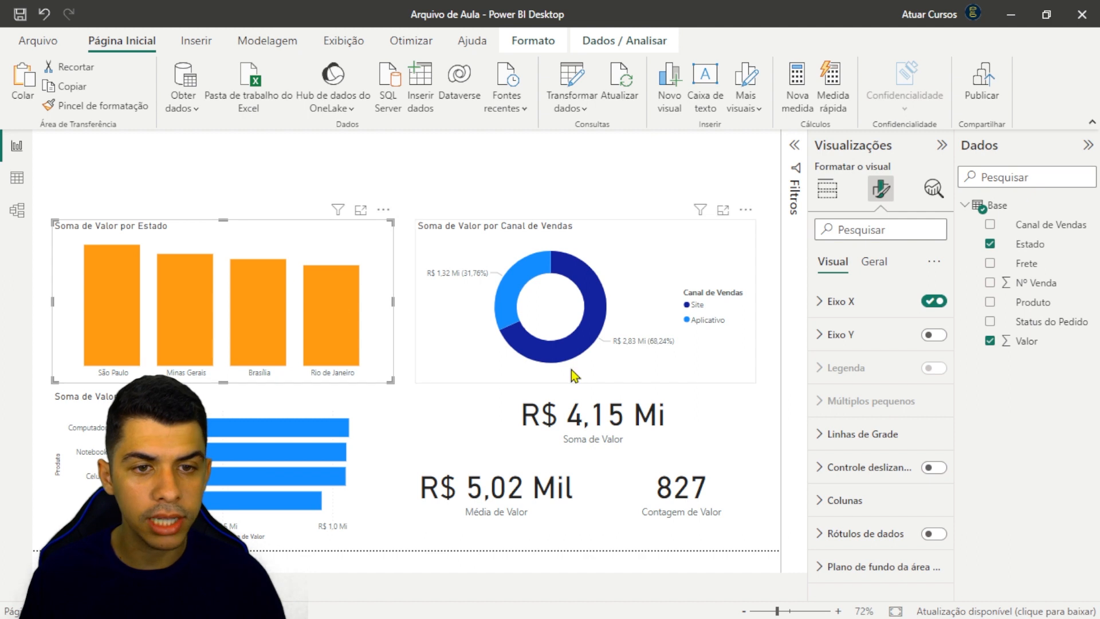
# Turn on data labels for the Estado column chart and set their position to Extremidade interna
pyautogui.click(933, 535)
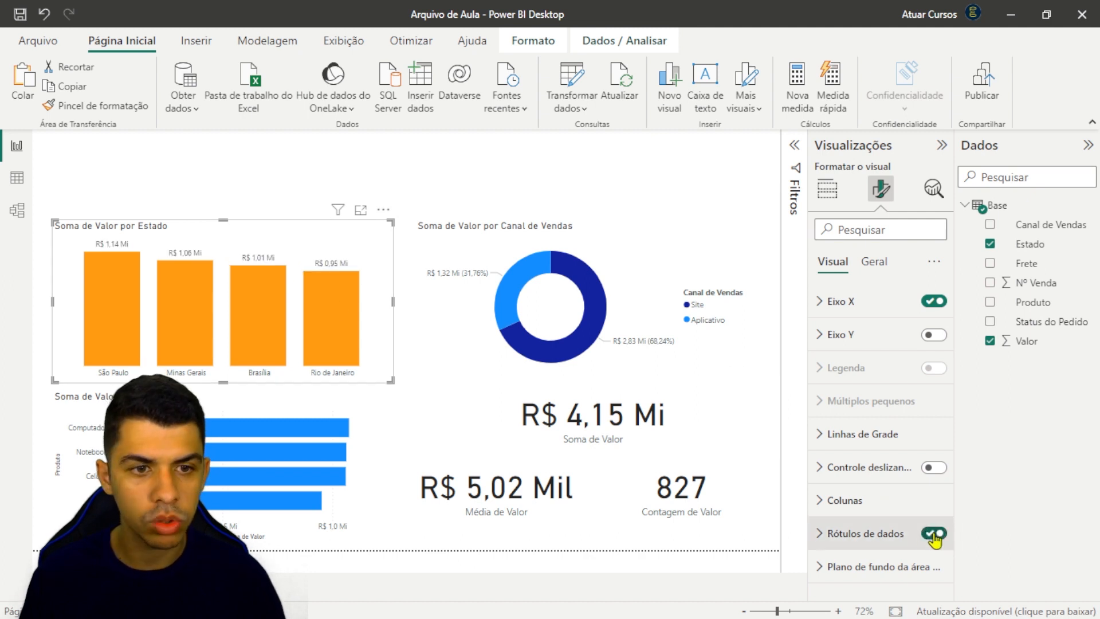
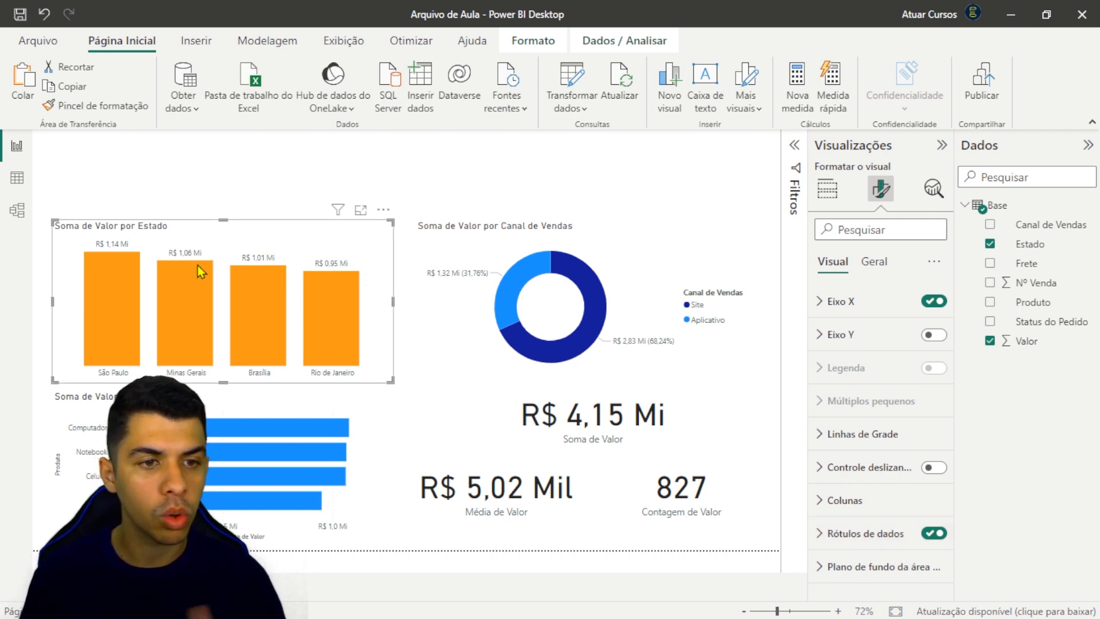
pyautogui.click(858, 534)
pyautogui.scroll(-5, 865, 527)
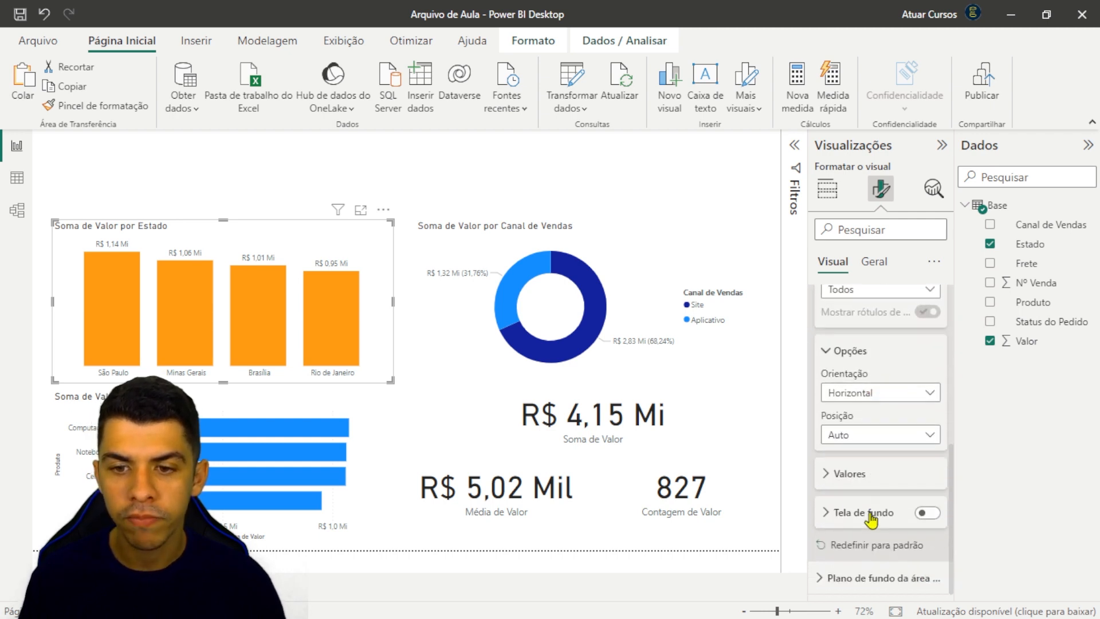
pyautogui.scroll(1, 871, 433)
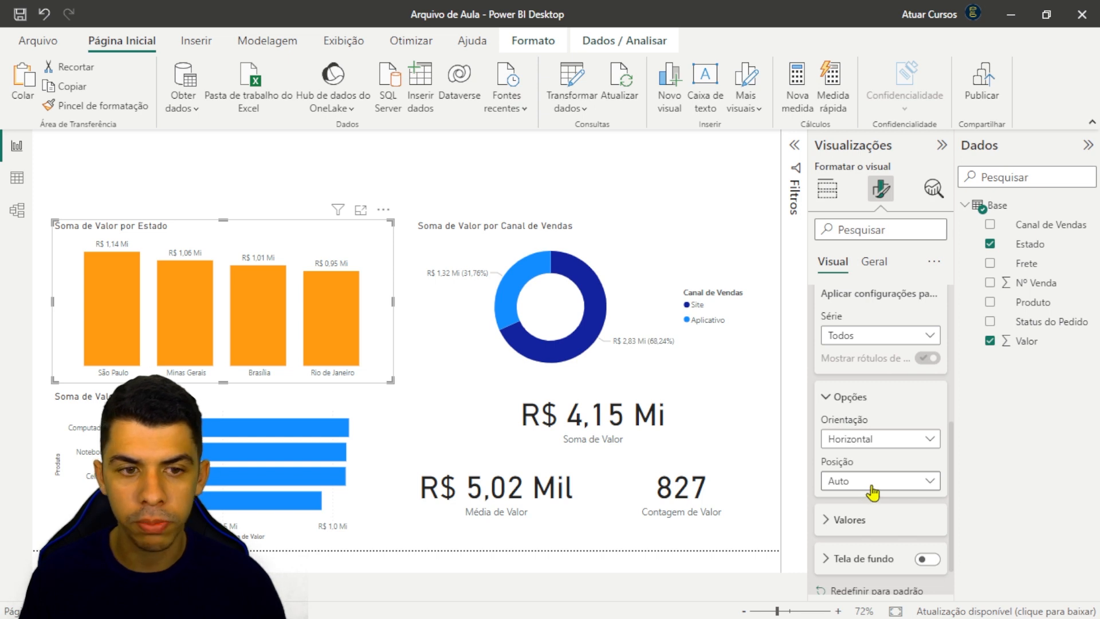
pyautogui.click(872, 491)
pyautogui.click(854, 519)
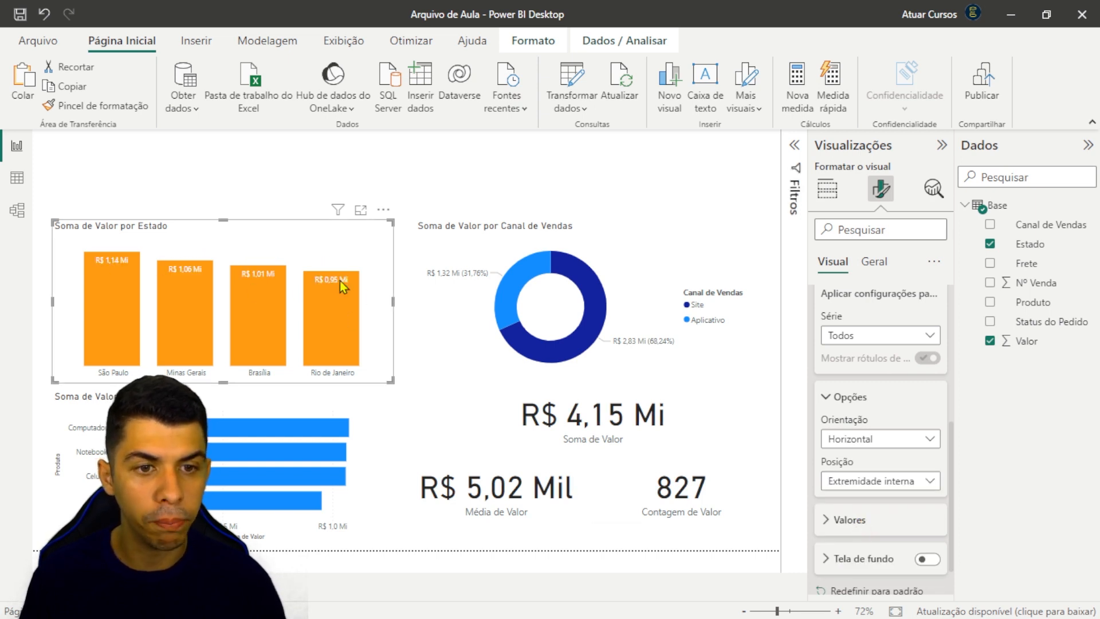
pyautogui.click(894, 480)
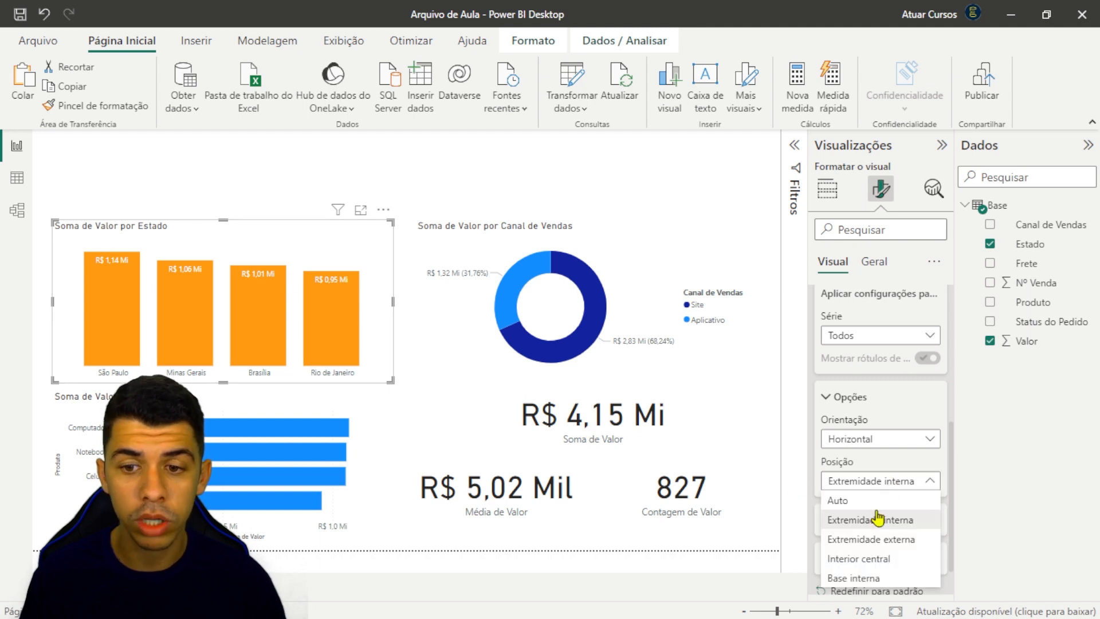
pyautogui.click(855, 522)
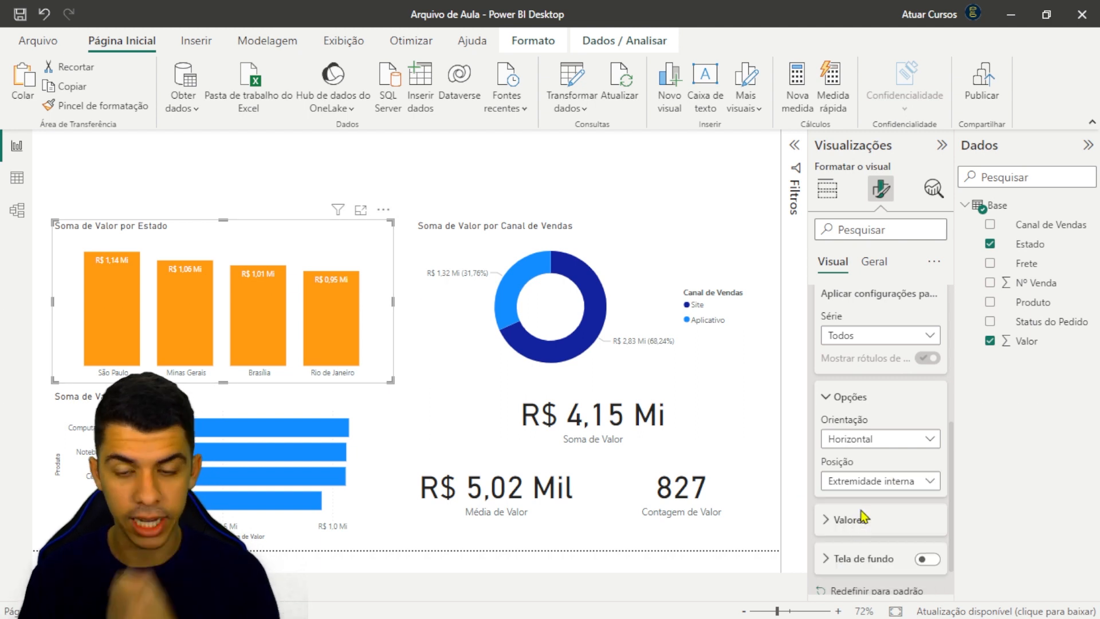
# Try the Nenhum display units for the data label values of the Estado column chart
pyautogui.scroll(-1, 864, 517)
pyautogui.scroll(-1, 864, 516)
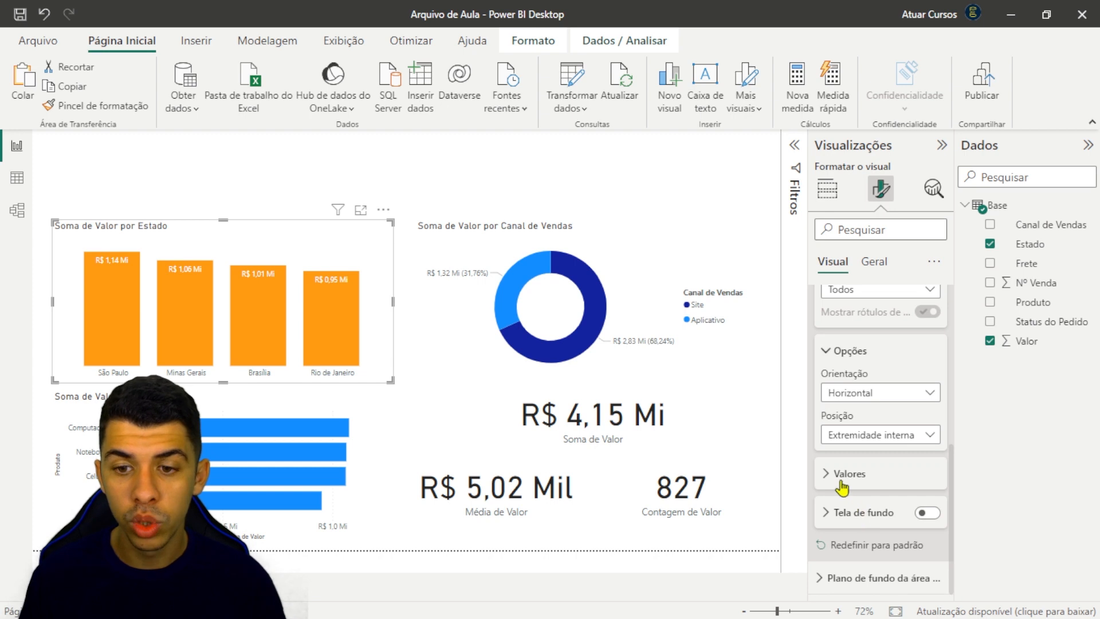
pyautogui.scroll(3, 862, 355)
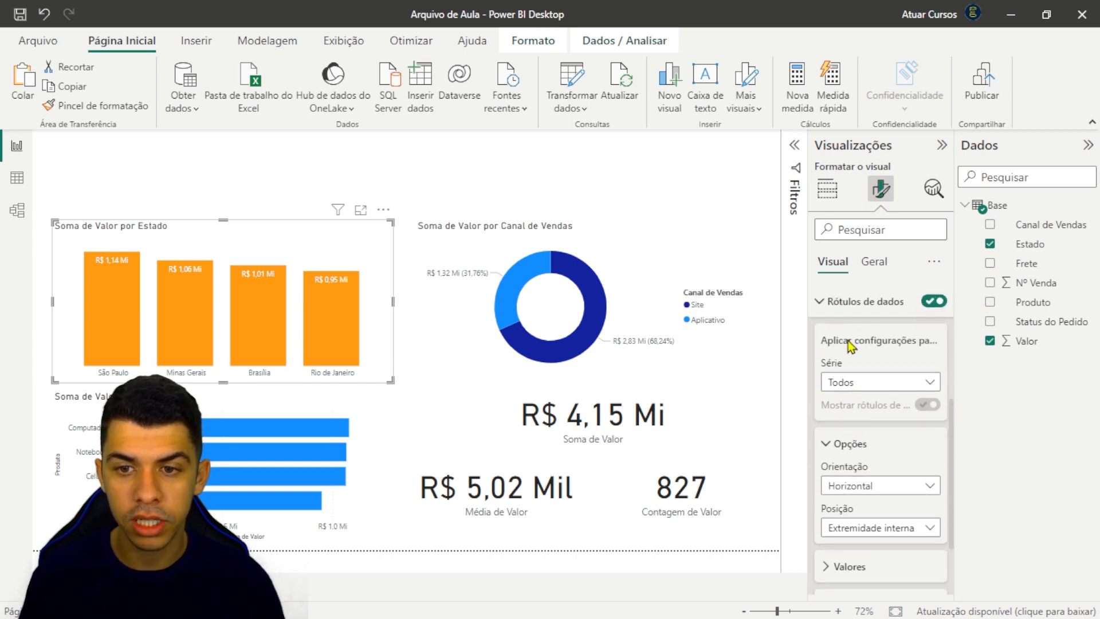
pyautogui.click(848, 446)
pyautogui.scroll(2, 847, 441)
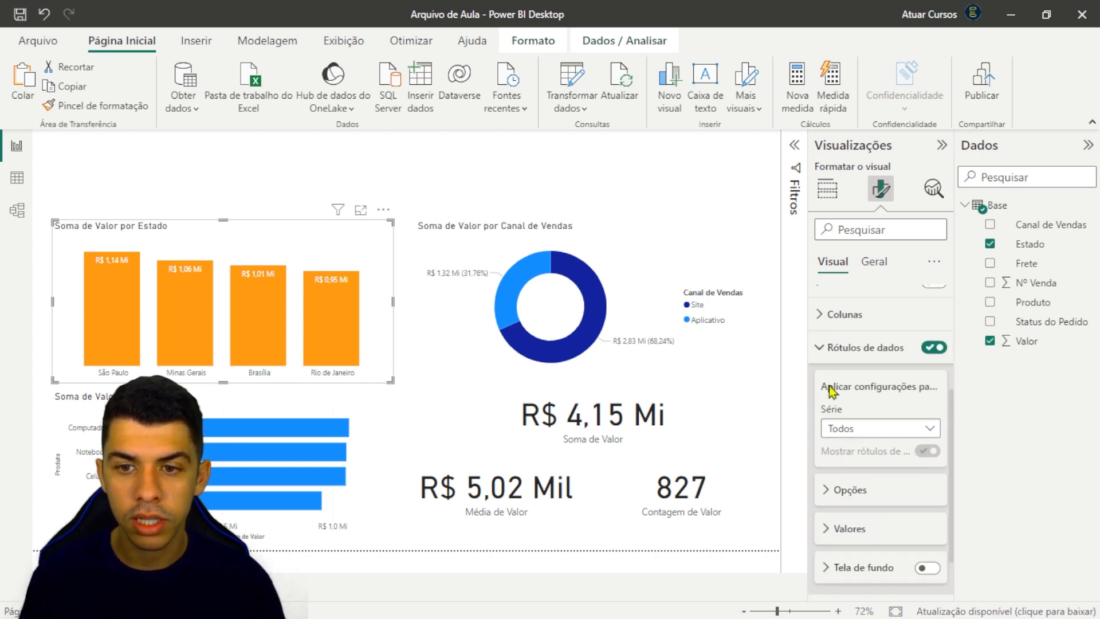
pyautogui.click(842, 528)
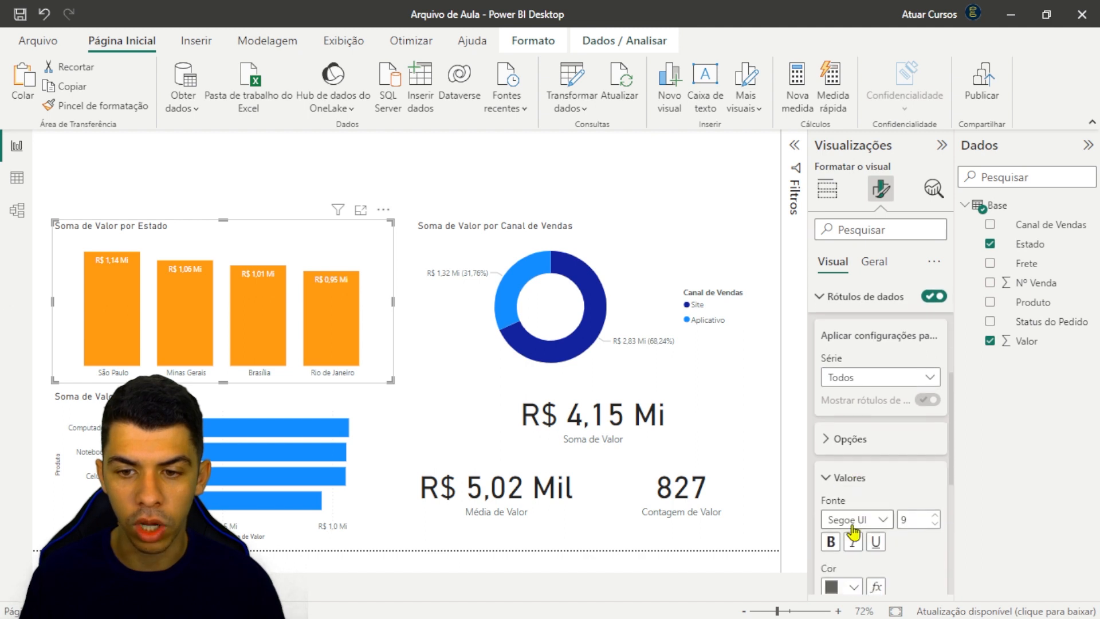
pyautogui.click(883, 495)
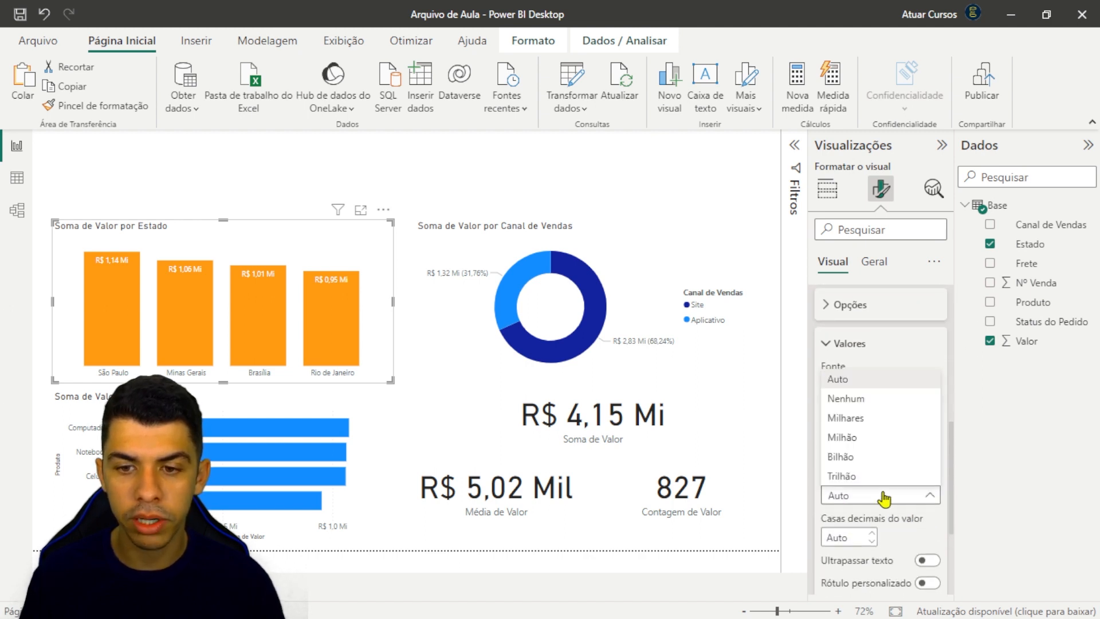
pyautogui.click(873, 365)
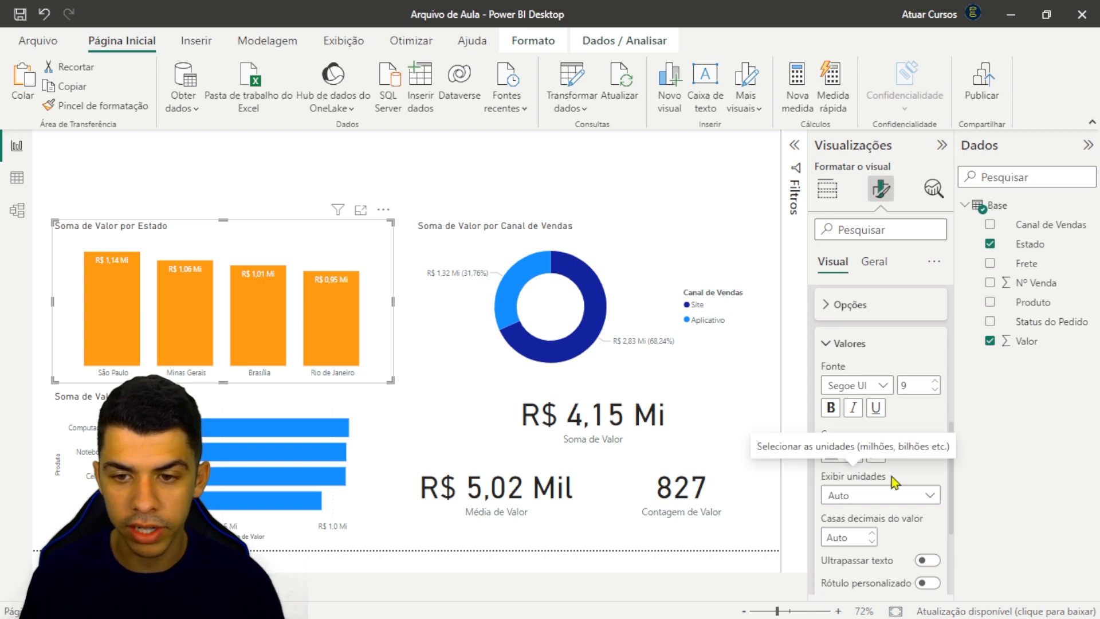
pyautogui.click(869, 506)
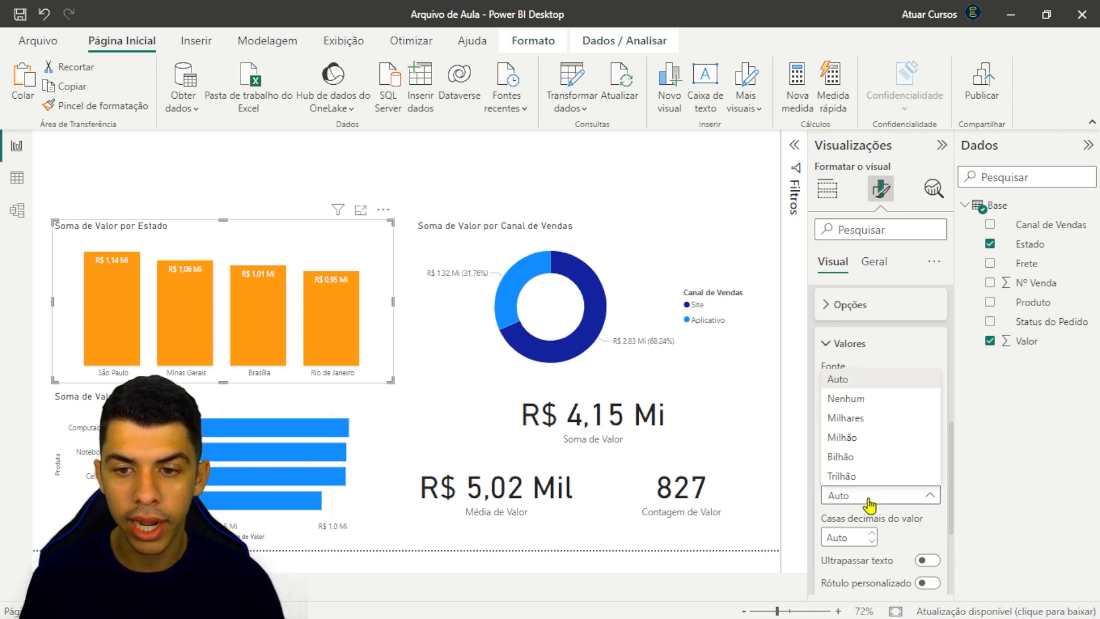
pyautogui.click(854, 403)
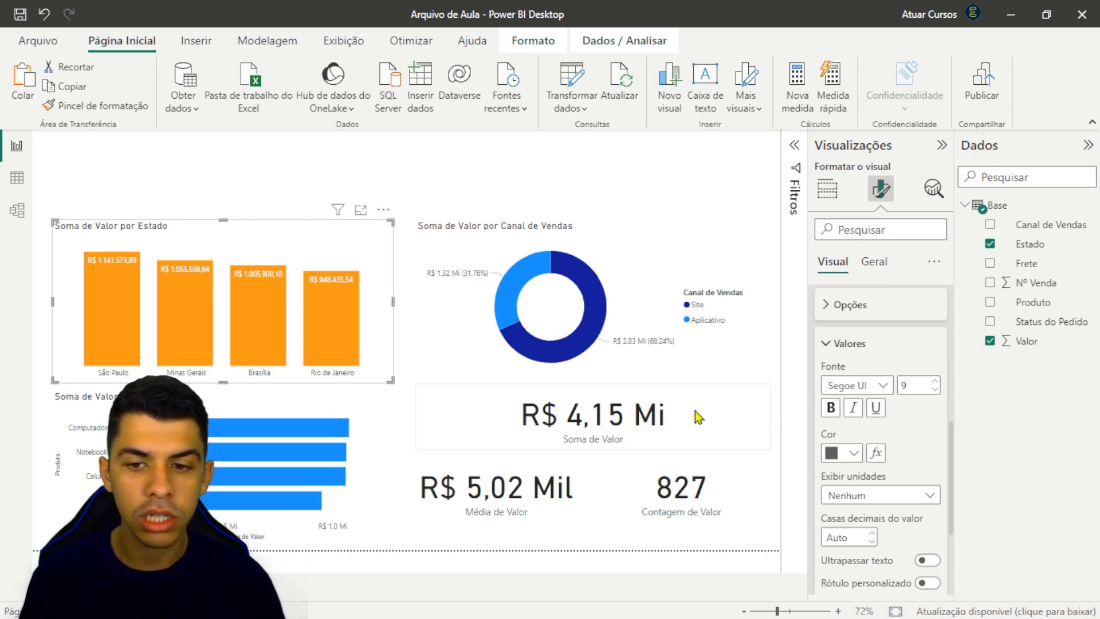
# Try Milhão as the display units of the Estado chart's data labels, and return them to Auto
pyautogui.click(888, 503)
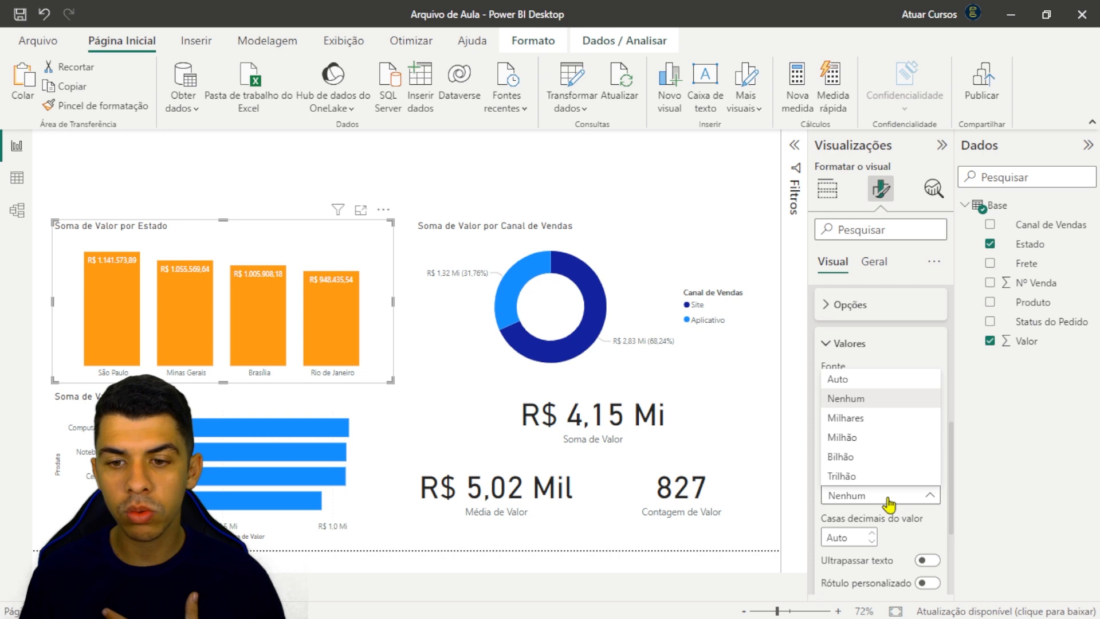
pyautogui.click(843, 437)
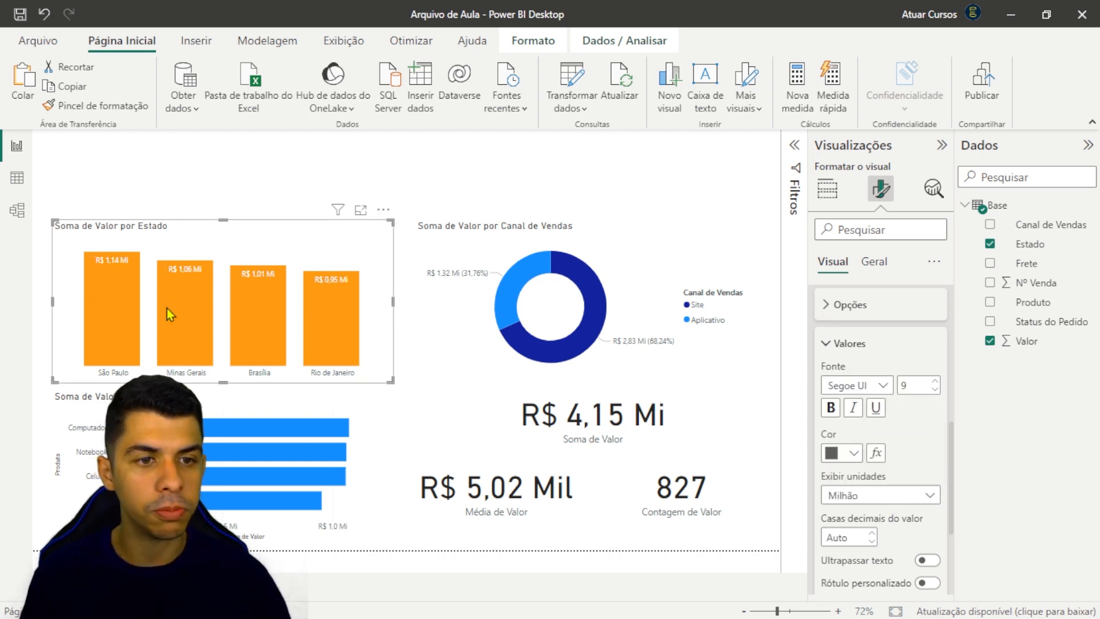
pyautogui.moveTo(324, 330)
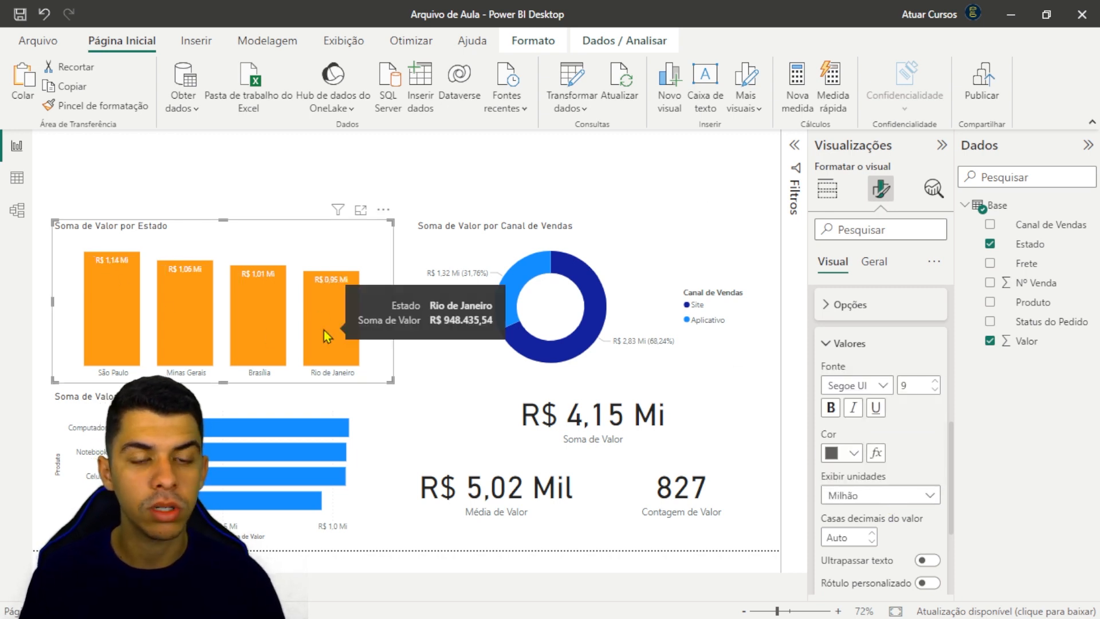
pyautogui.click(913, 498)
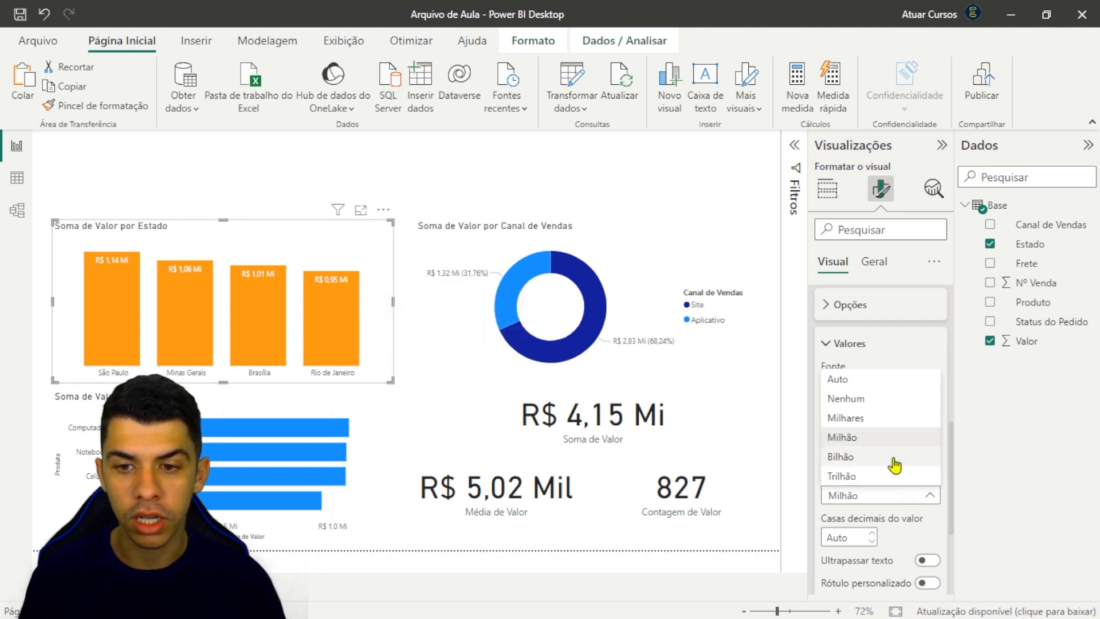
pyautogui.click(853, 380)
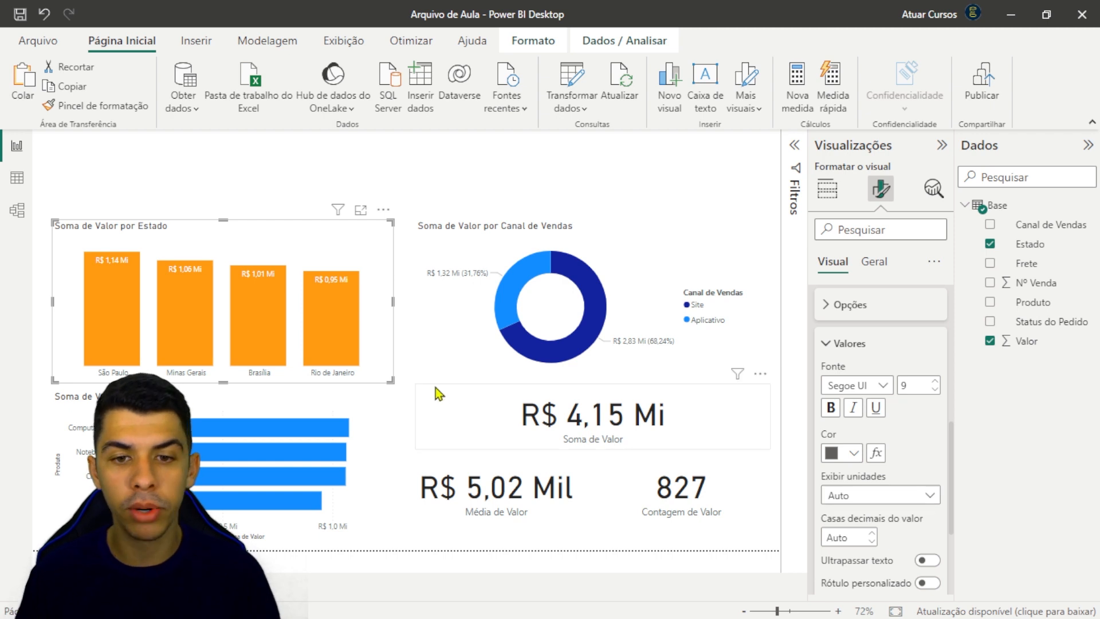
# Cross-filter the dashboard by the Aplicativo and Site slices of the Canal de Vendas donut to check the labels, and clear the selection
pyautogui.click(523, 283)
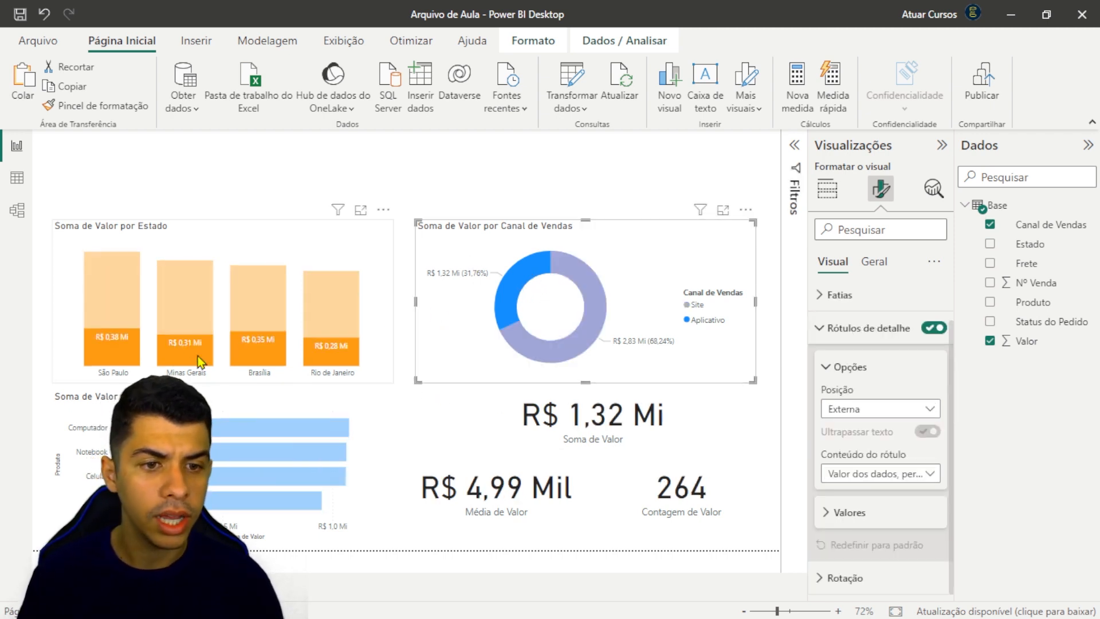
pyautogui.click(593, 340)
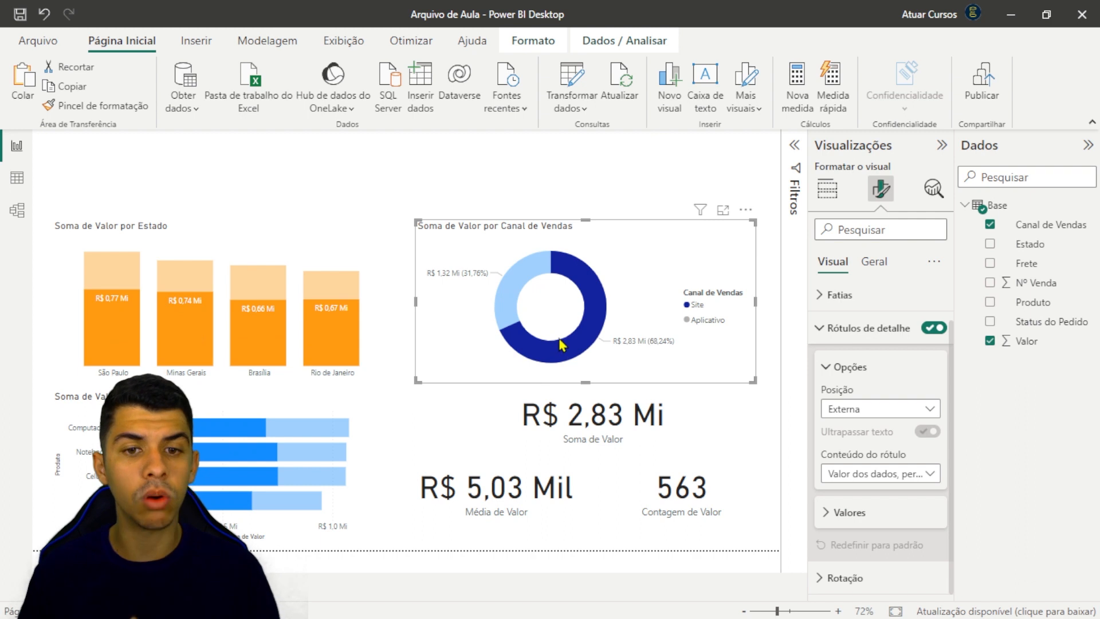
pyautogui.click(576, 347)
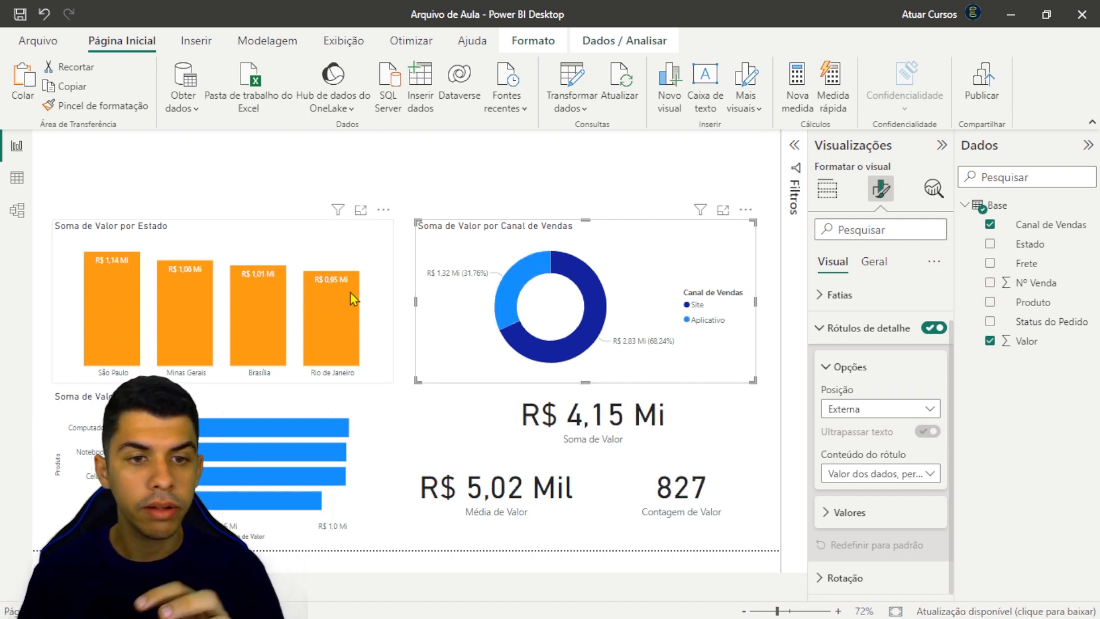
pyautogui.moveTo(353, 298)
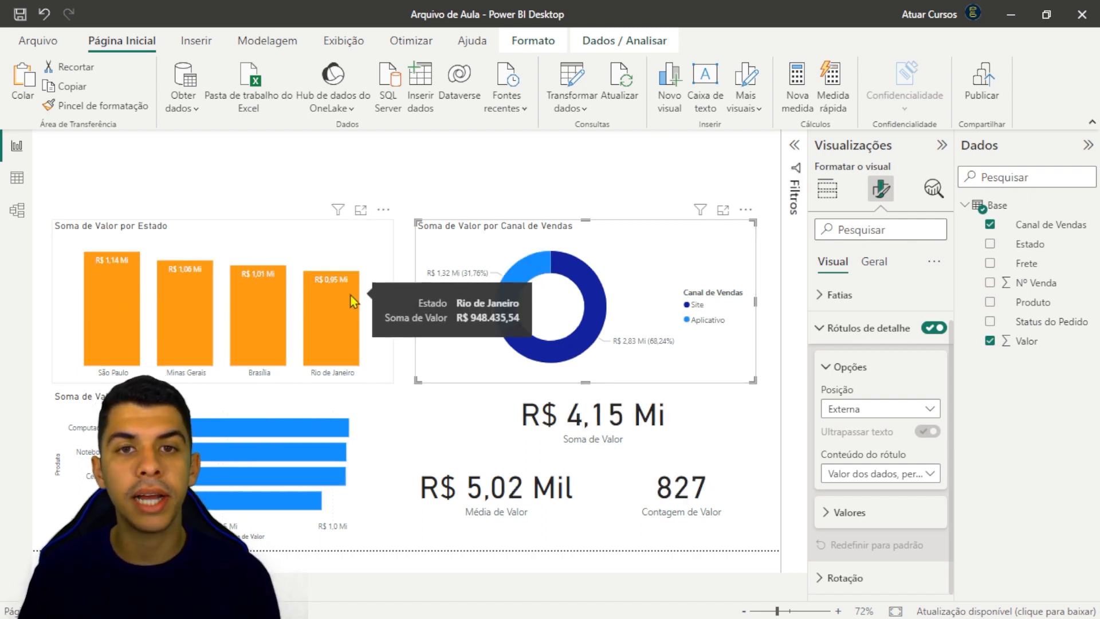
# Change the title text of the Estado column chart to "Faturamento por Estado"
pyautogui.click(252, 222)
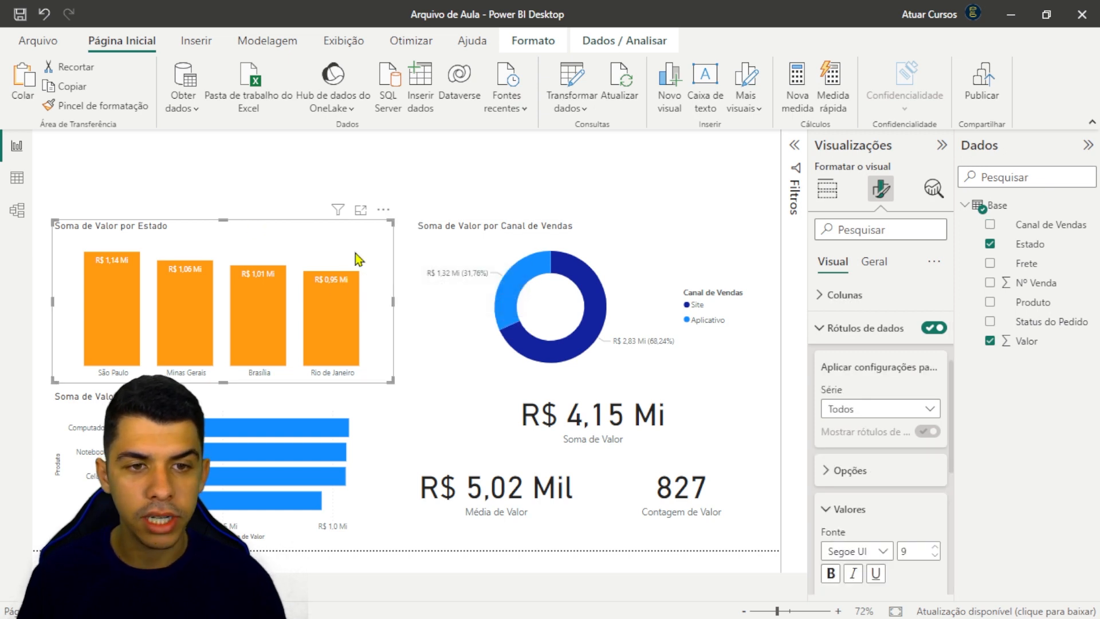
pyautogui.click(836, 333)
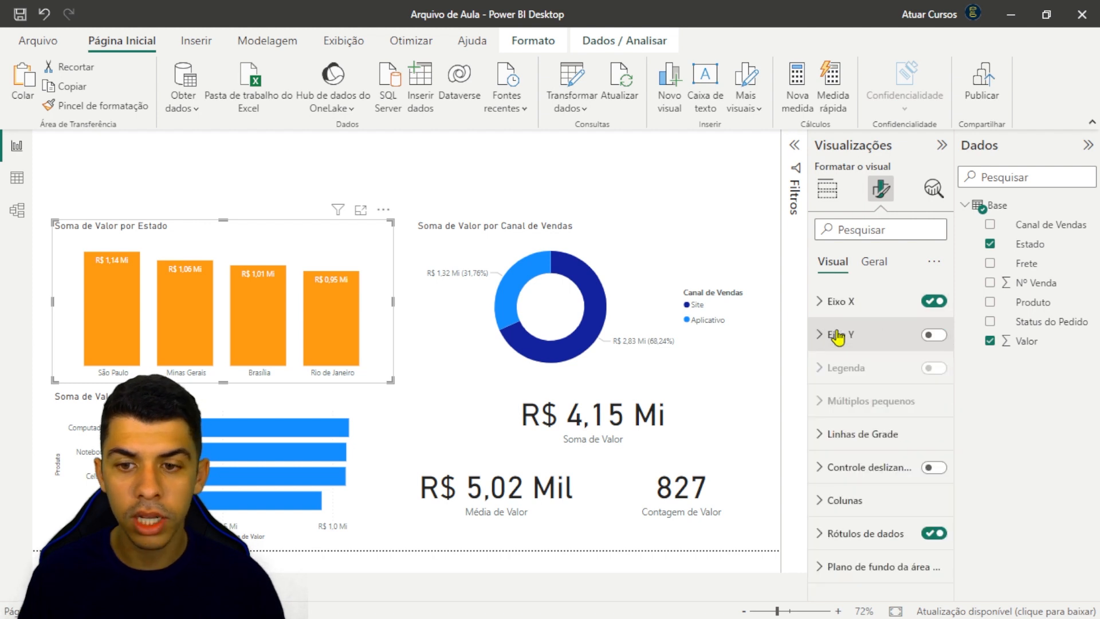
pyautogui.click(874, 262)
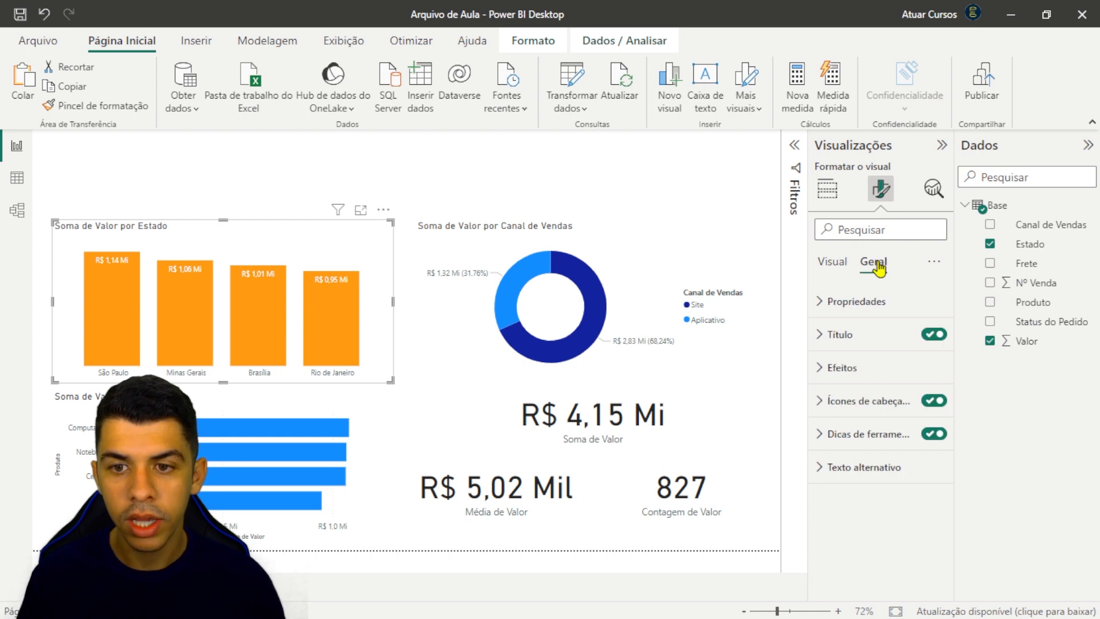
pyautogui.click(844, 337)
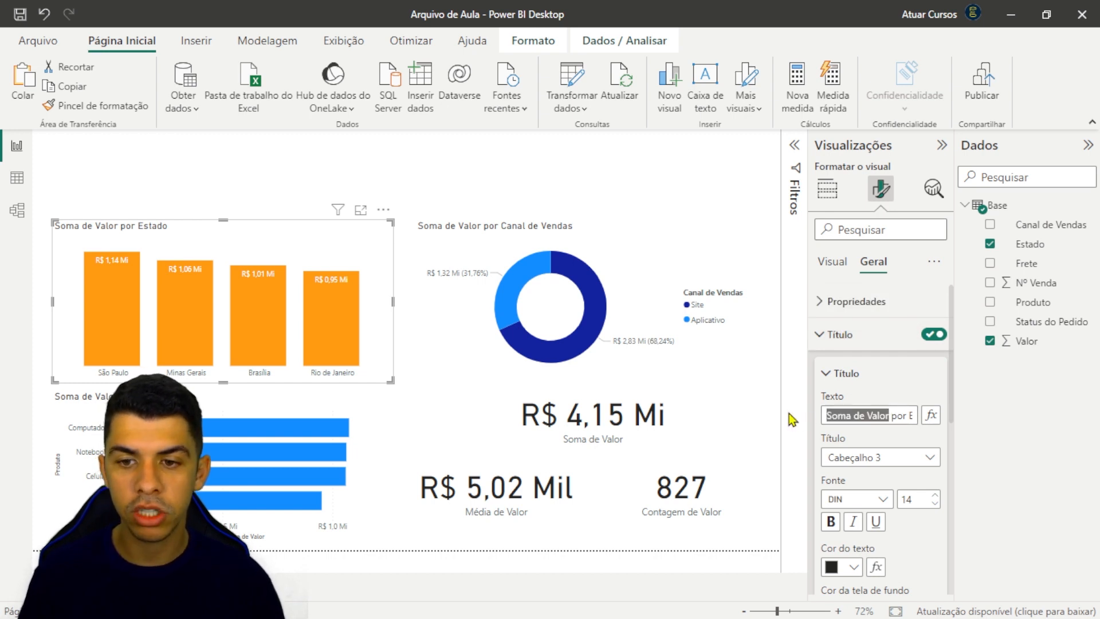
pyautogui.press('BackSpace')
pyautogui.hotkey('ctrl', 'a')
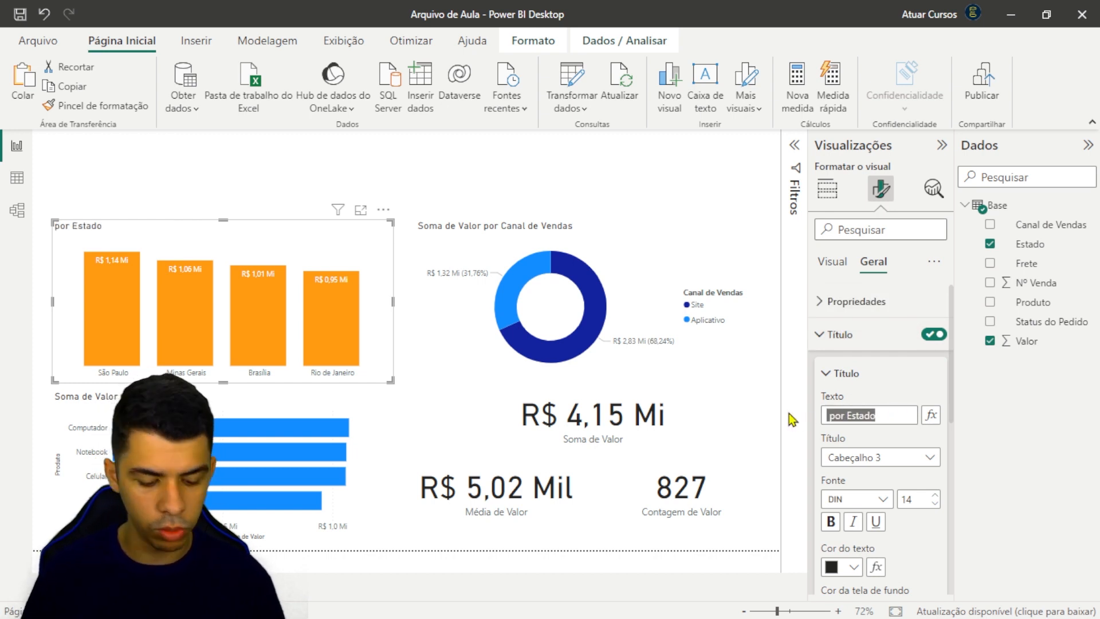
pyautogui.write('Faturamento por ')
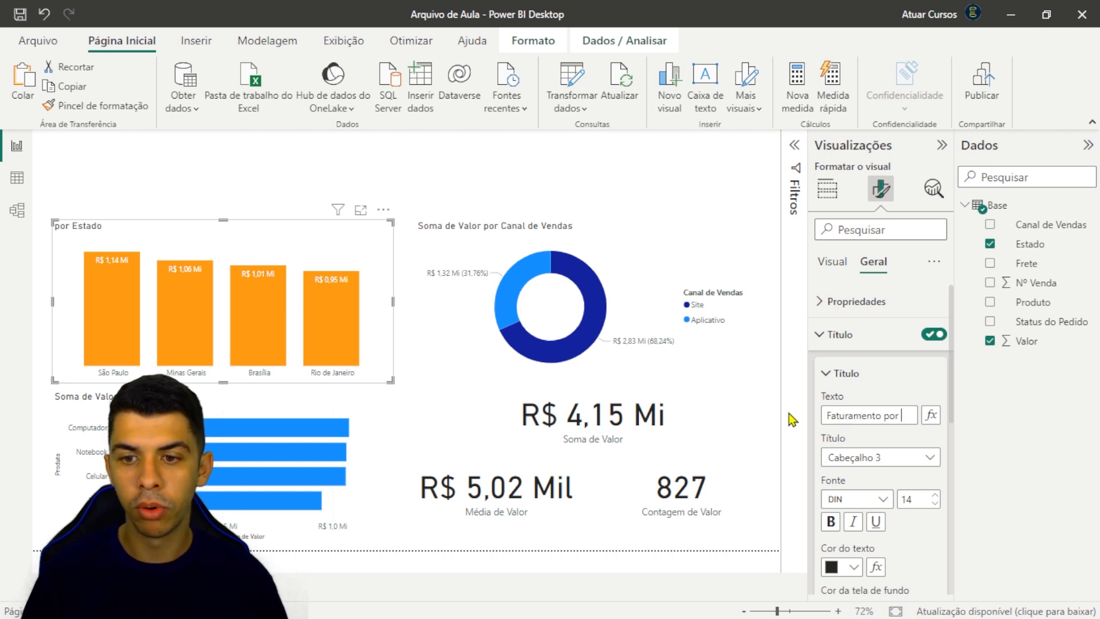
pyautogui.write('Estado')
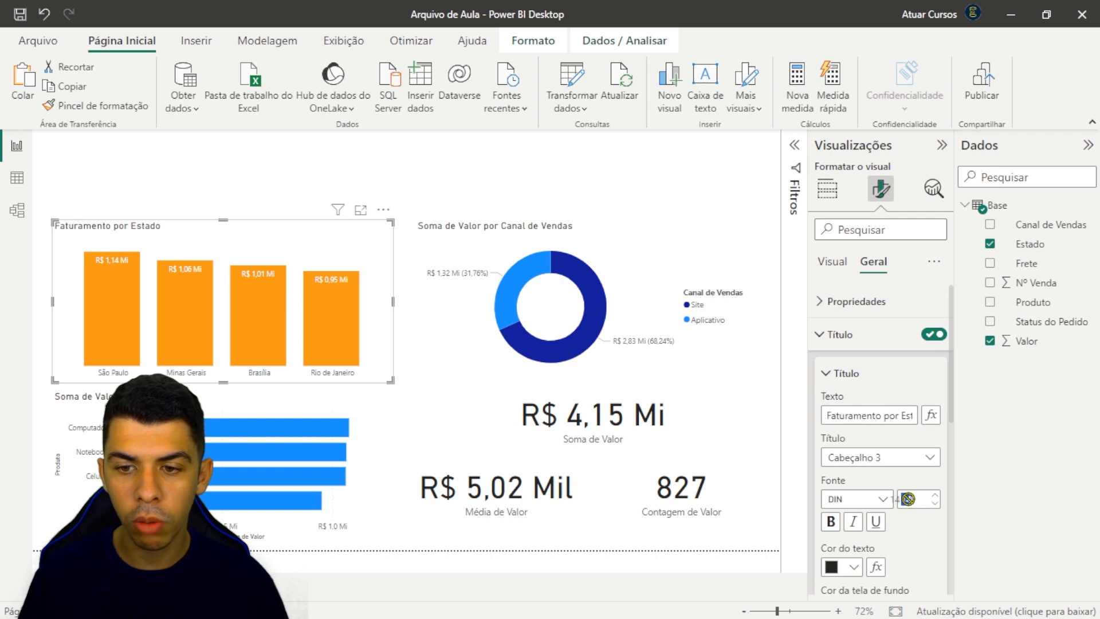
# Set the font size of the Faturamento por Estado chart title to 22
pyautogui.scroll(-1, 915, 500)
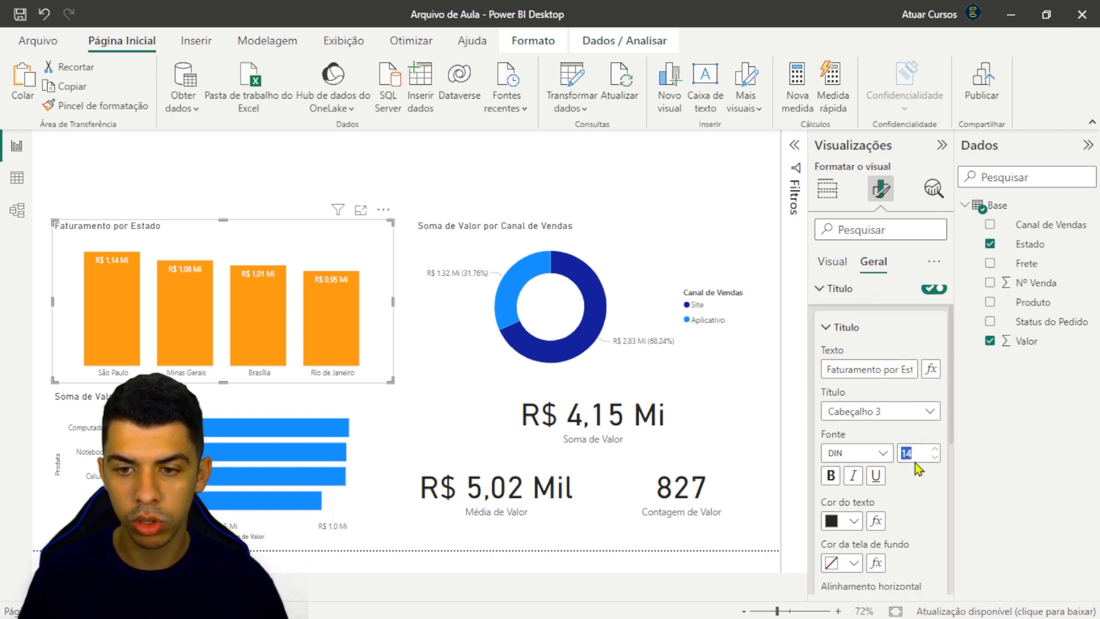
pyautogui.click(911, 462)
pyautogui.write('22')
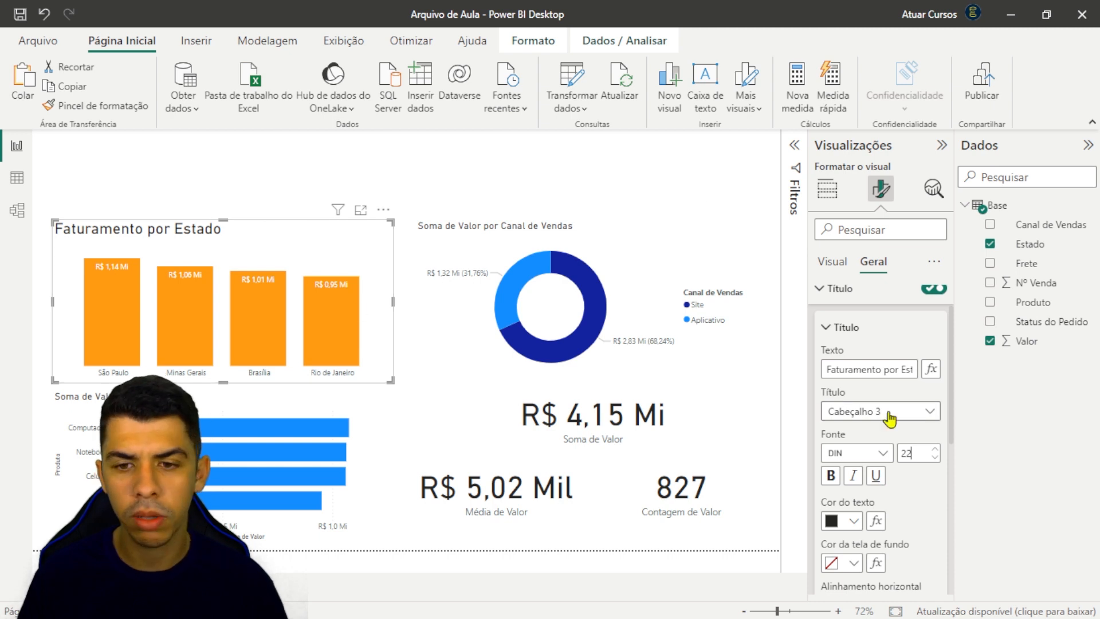
# Try bold and italic styling on the Faturamento por Estado chart title, leaving both turned off
pyautogui.click(831, 477)
pyautogui.click(832, 477)
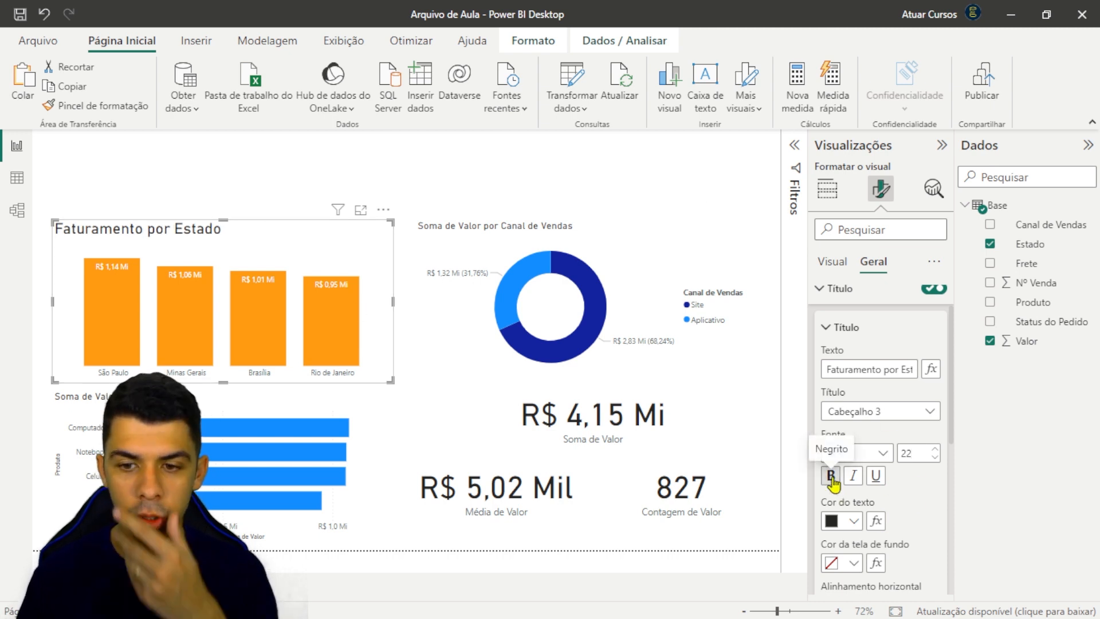
pyautogui.click(853, 476)
pyautogui.click(853, 476)
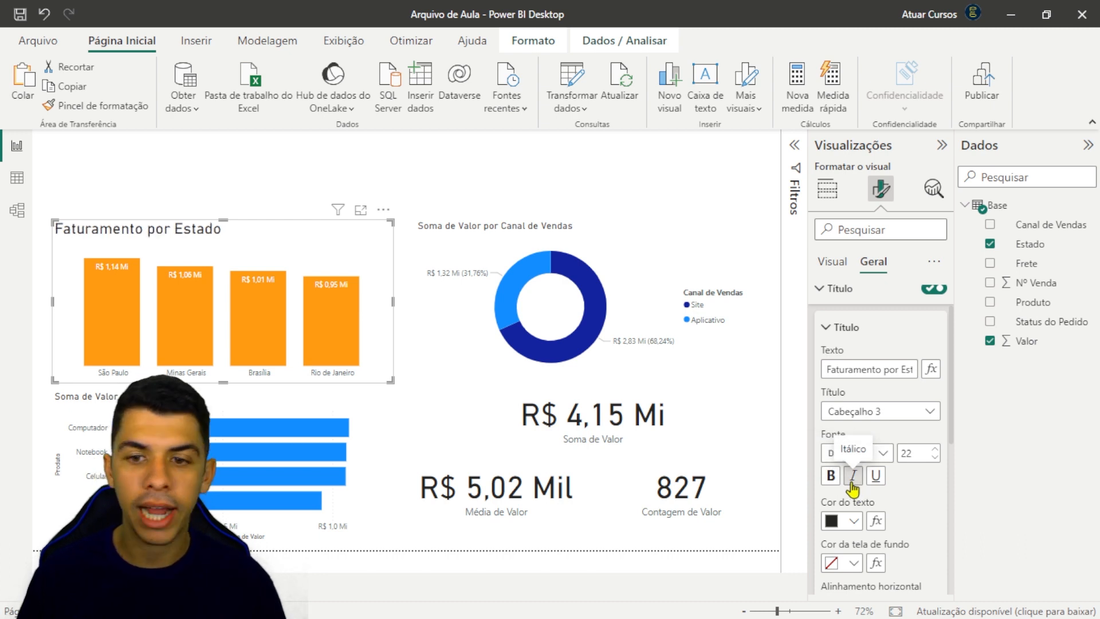
pyautogui.click(831, 477)
pyautogui.click(832, 477)
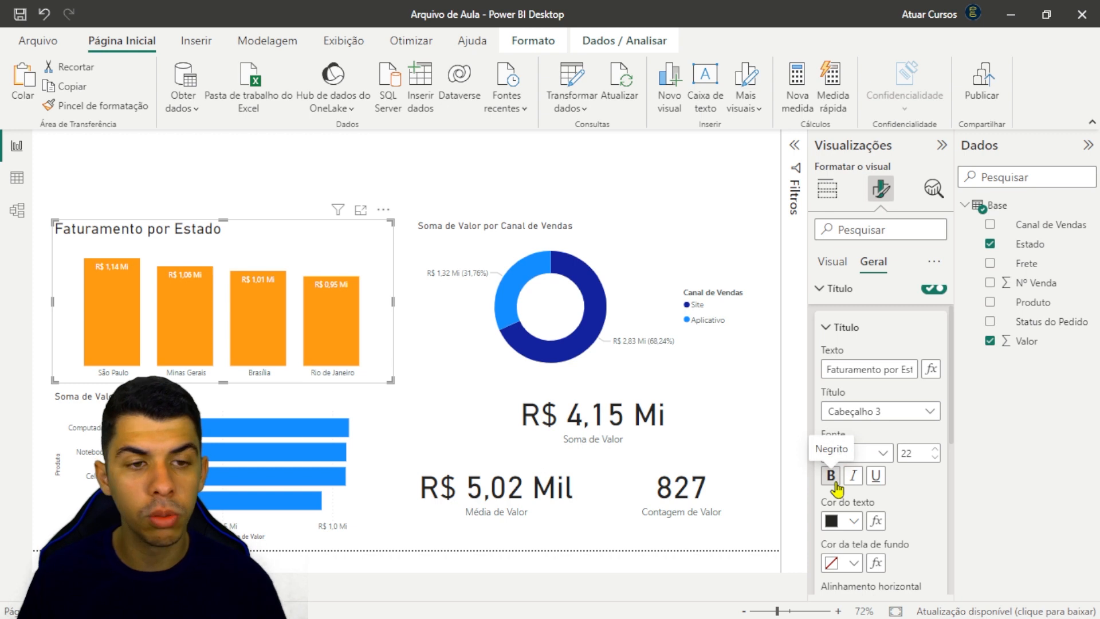
pyautogui.click(835, 482)
pyautogui.click(835, 483)
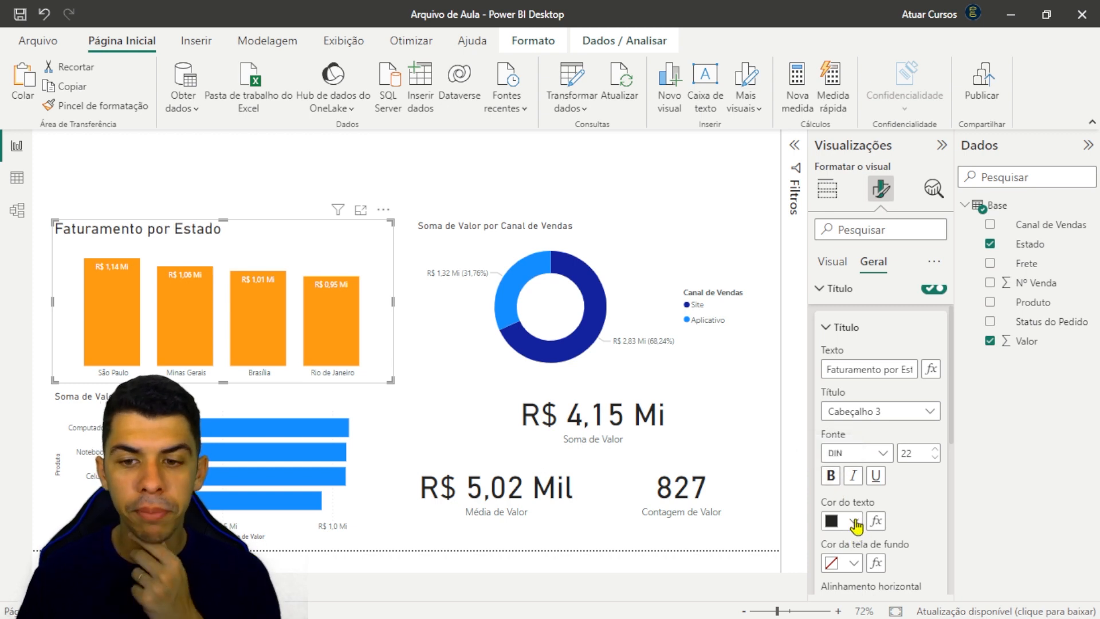
# Set the title text color of the Faturamento por Estado chart to a dark gray after trying a medium gray shade
pyautogui.click(856, 524)
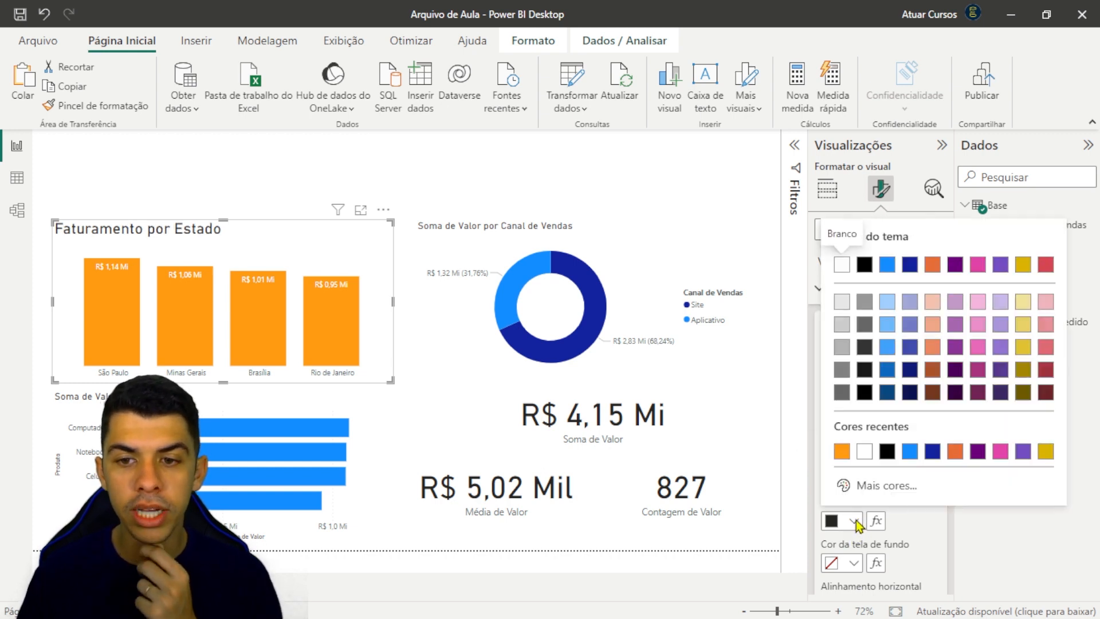
pyautogui.click(841, 392)
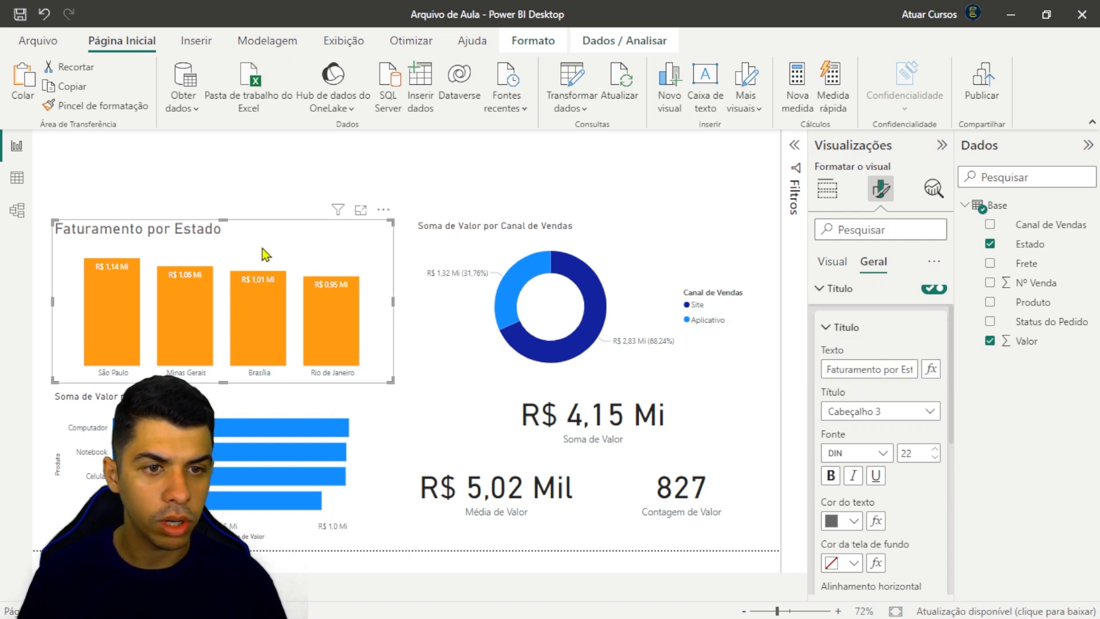
pyautogui.click(856, 524)
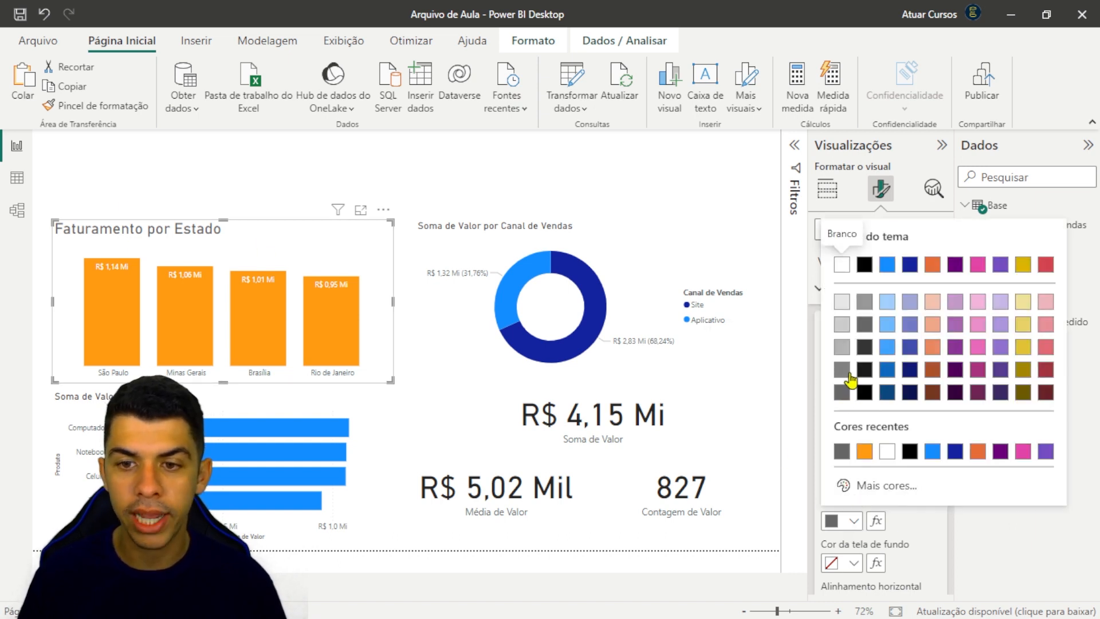
pyautogui.click(865, 346)
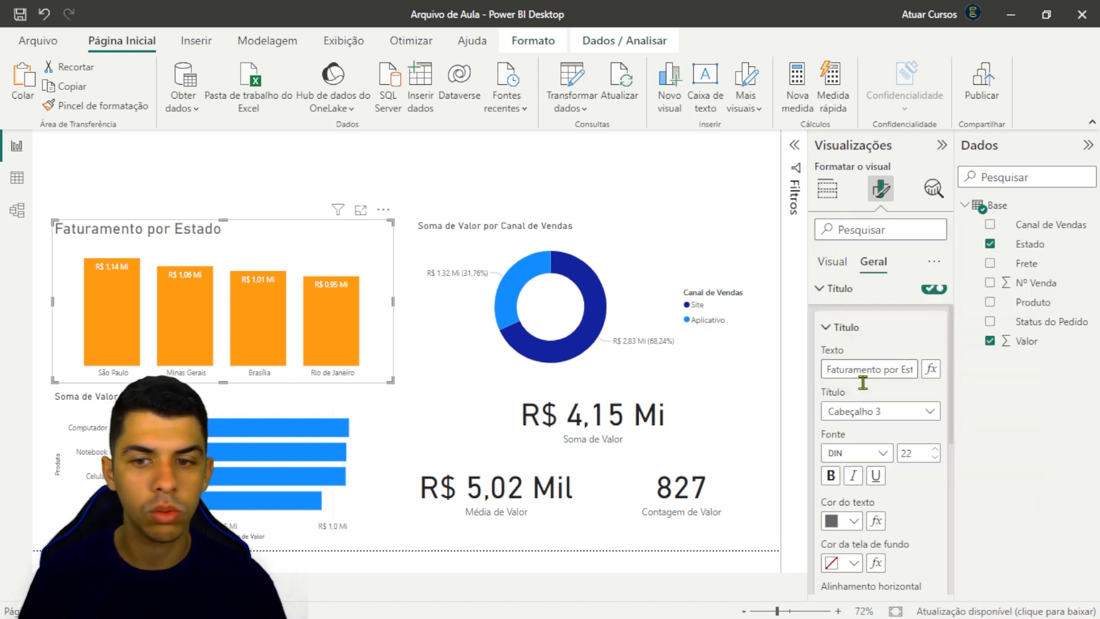
pyautogui.click(846, 519)
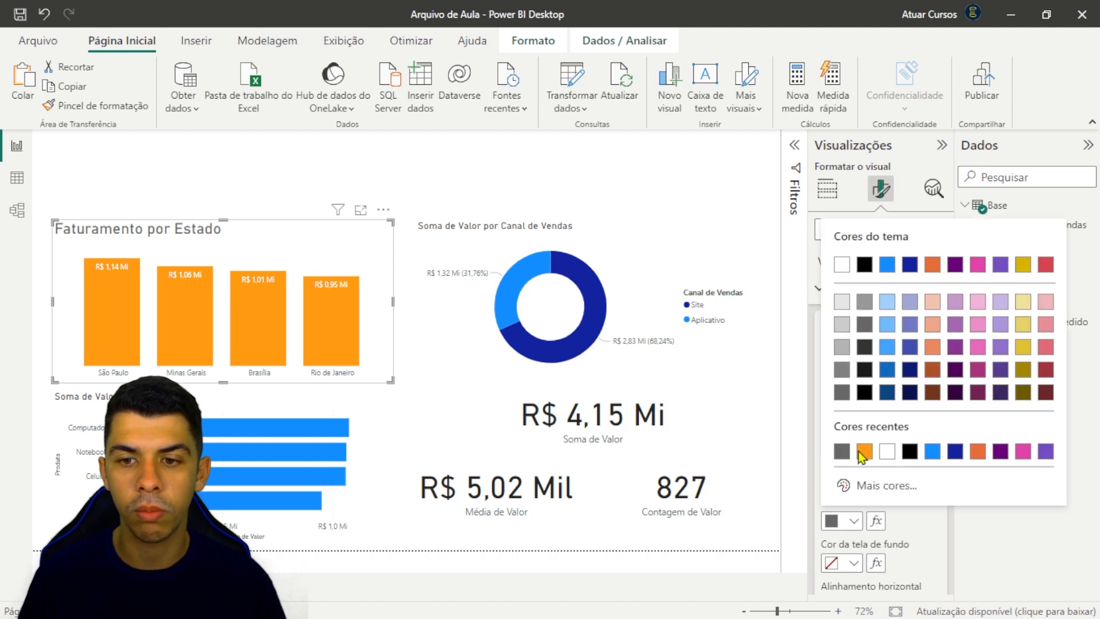
pyautogui.click(866, 351)
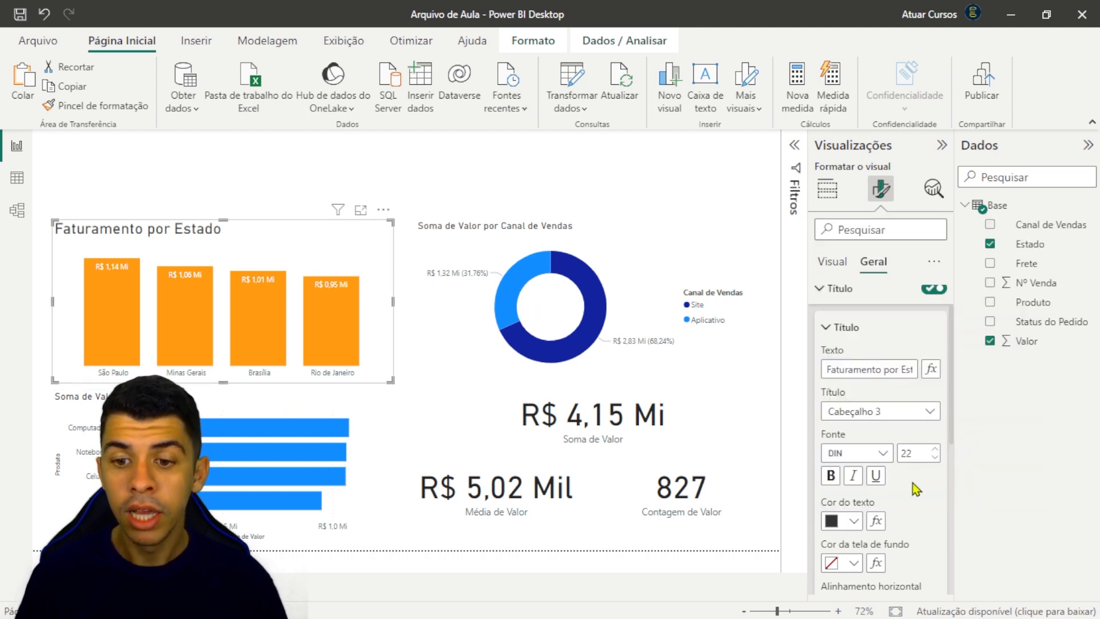
# Try an orange background behind the Faturamento por Estado title, restore it to no fill, and close the title settings
pyautogui.scroll(-3, 917, 483)
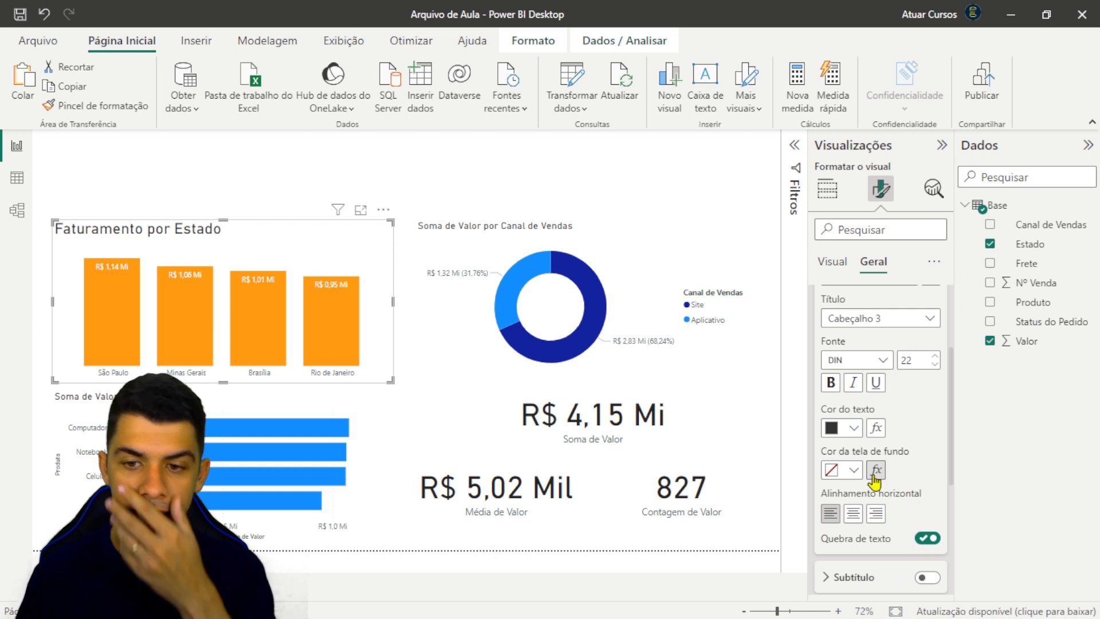
pyautogui.click(854, 471)
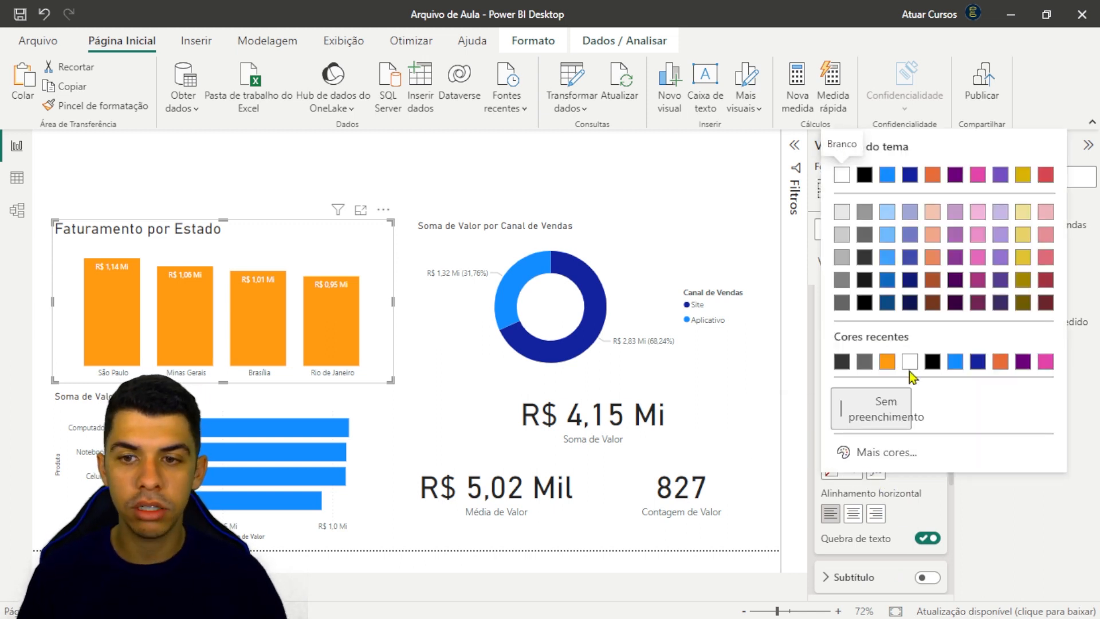
pyautogui.click(887, 362)
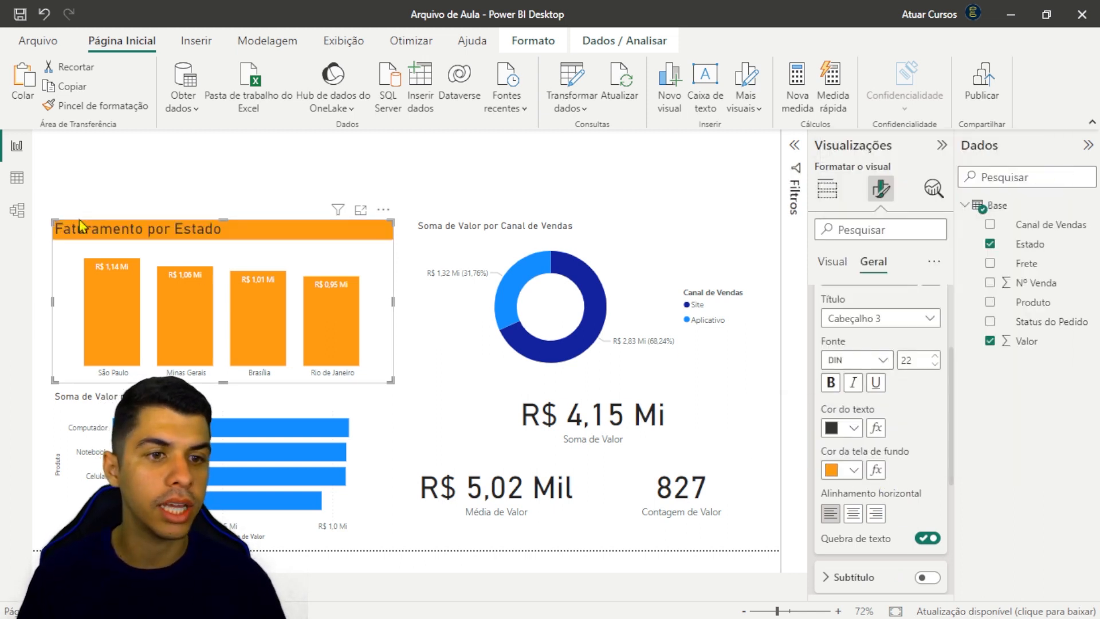
pyautogui.click(854, 474)
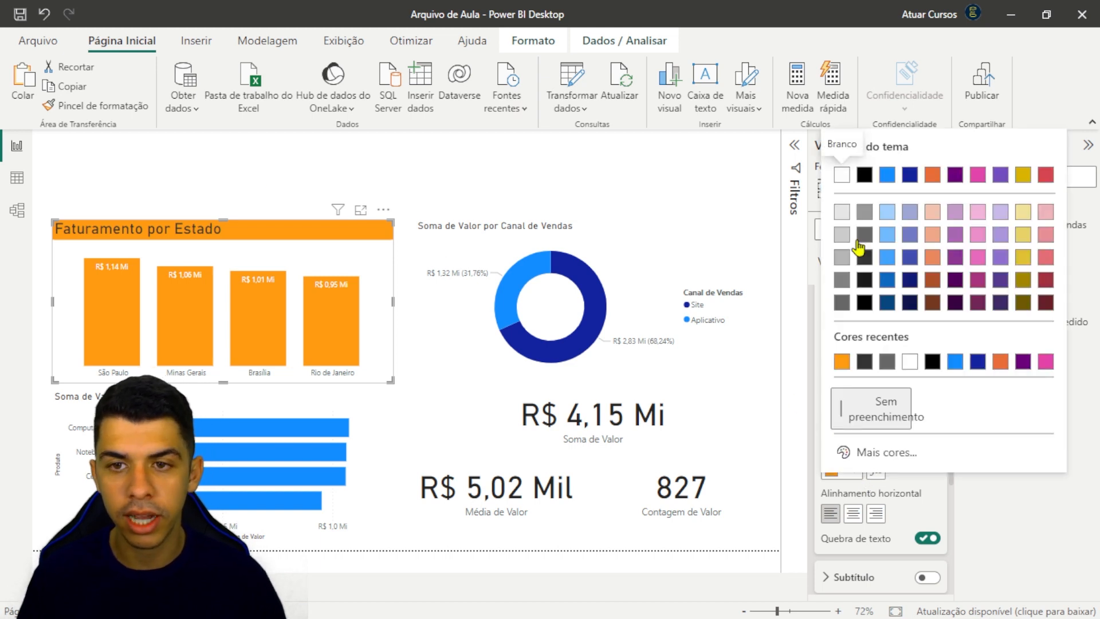
pyautogui.click(879, 412)
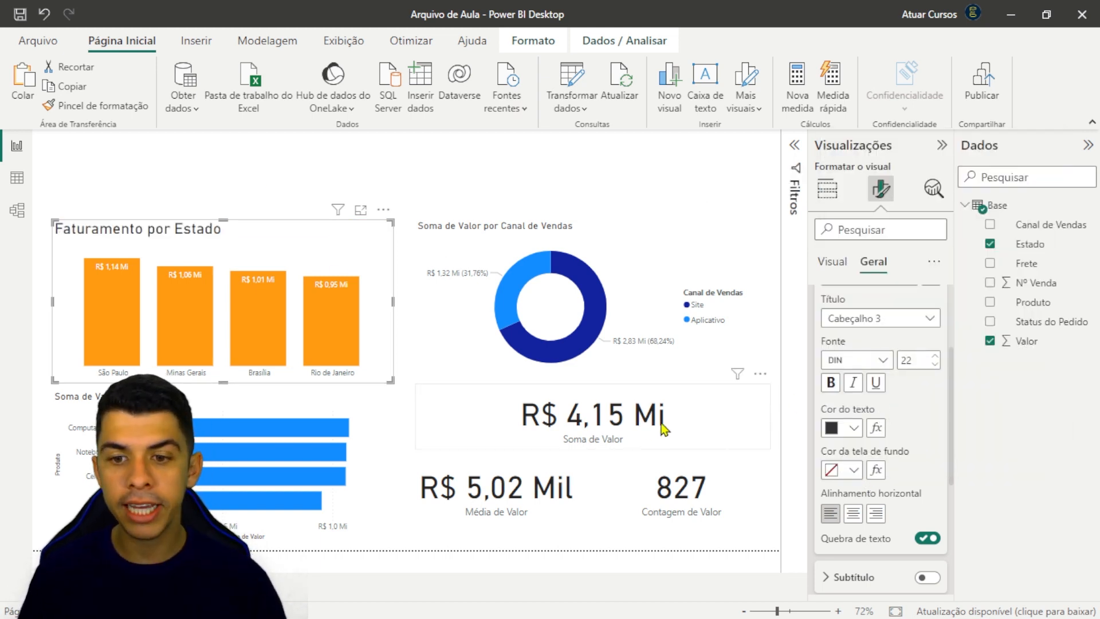
pyautogui.scroll(-4, 855, 537)
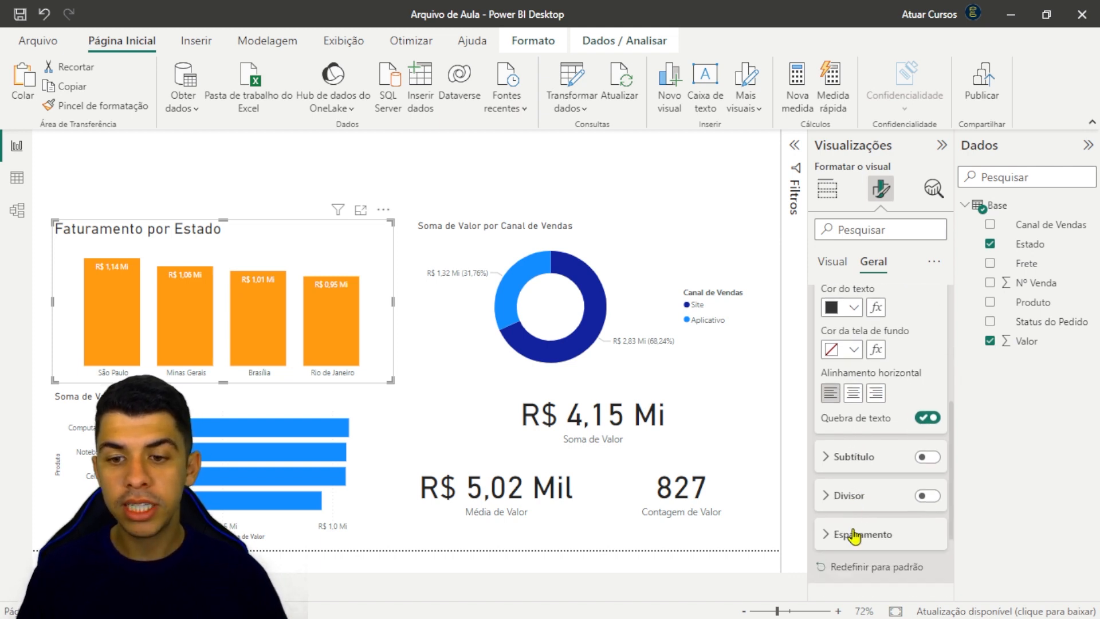
pyautogui.scroll(2, 851, 520)
pyautogui.scroll(5, 852, 504)
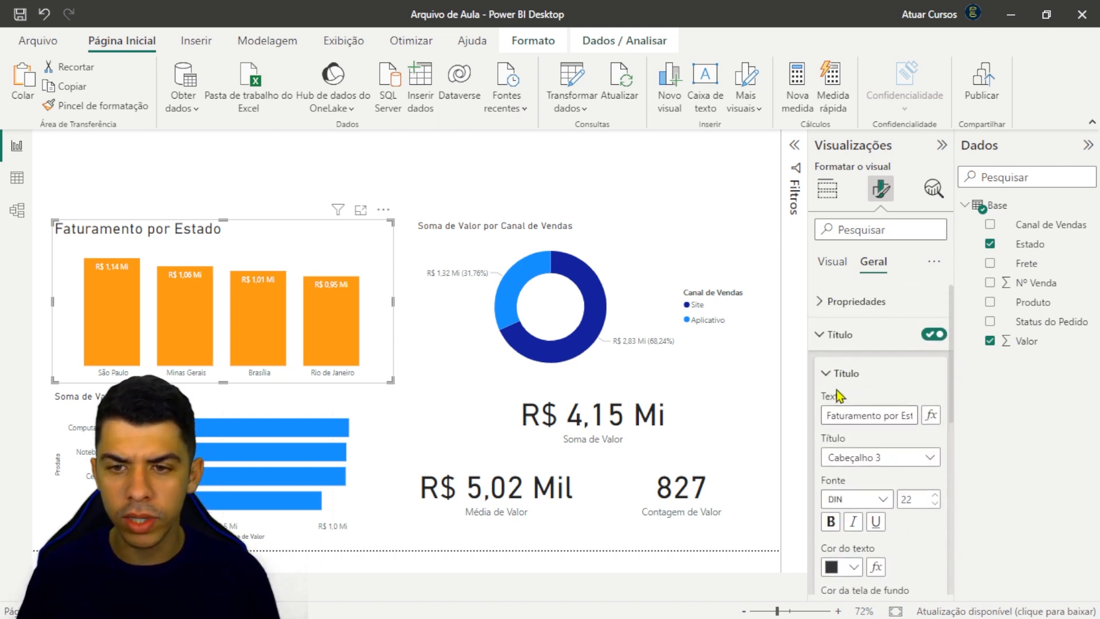
pyautogui.click(840, 335)
pyautogui.click(840, 337)
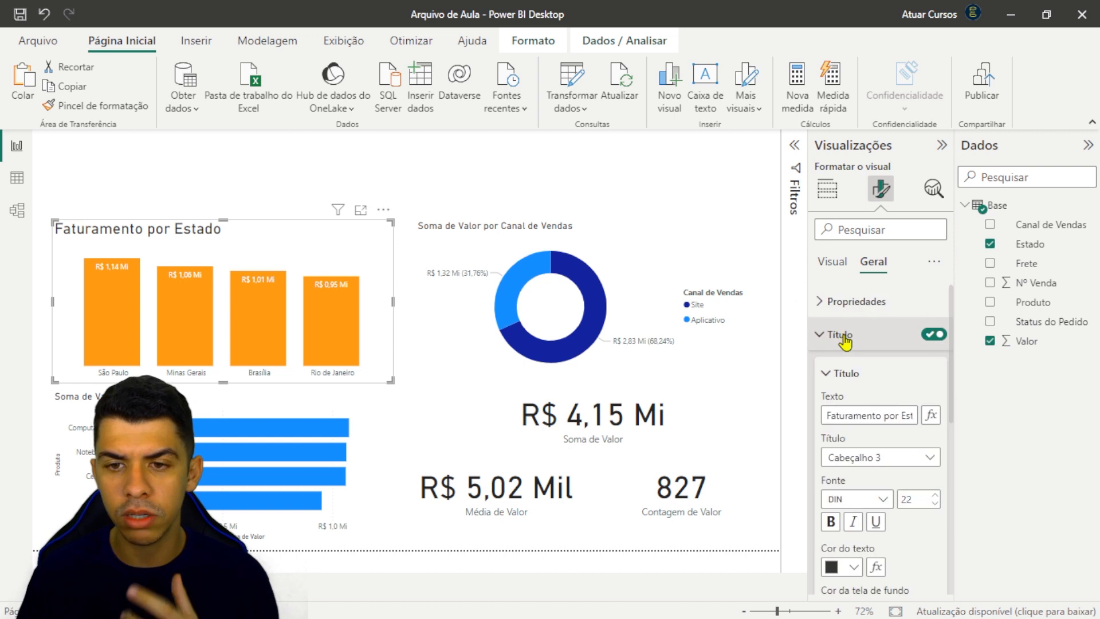
pyautogui.click(841, 339)
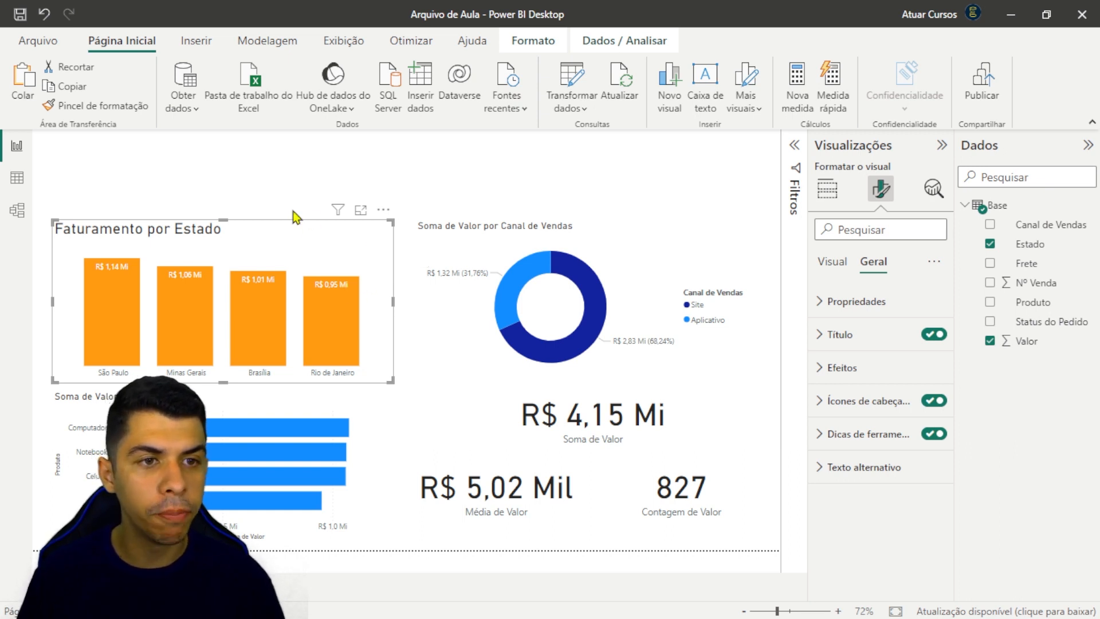
pyautogui.click(94, 107)
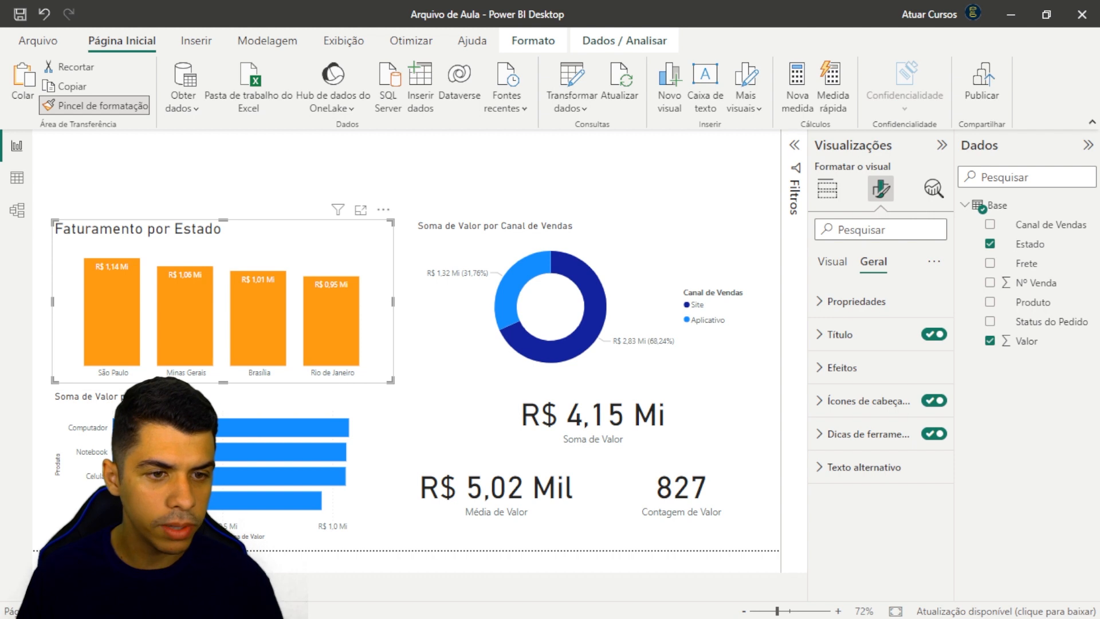
pyautogui.click(92, 105)
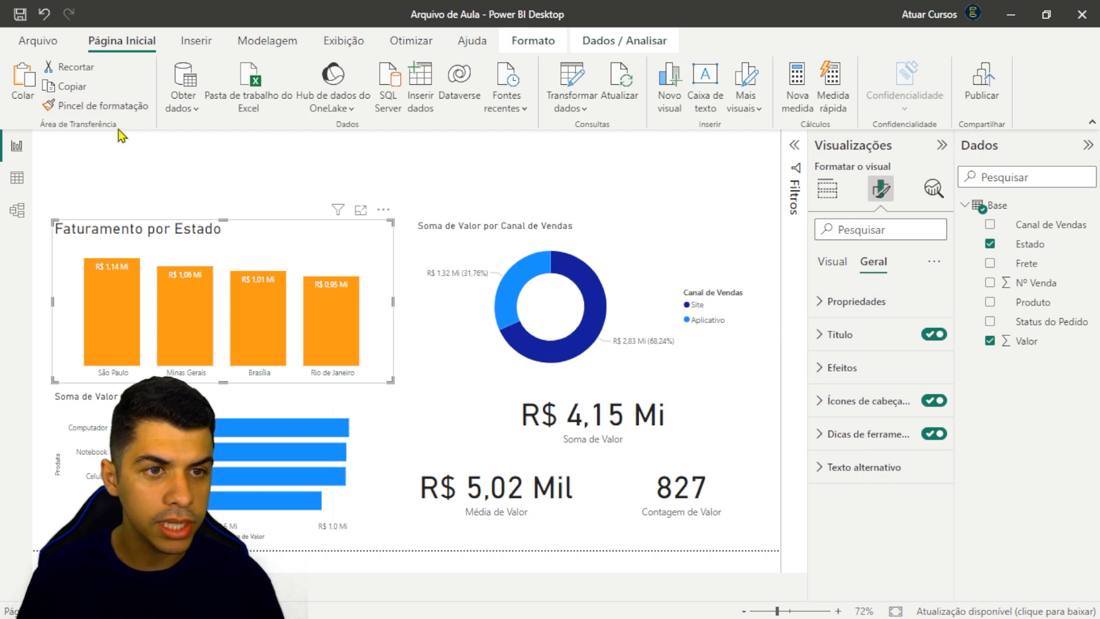
pyautogui.click(164, 170)
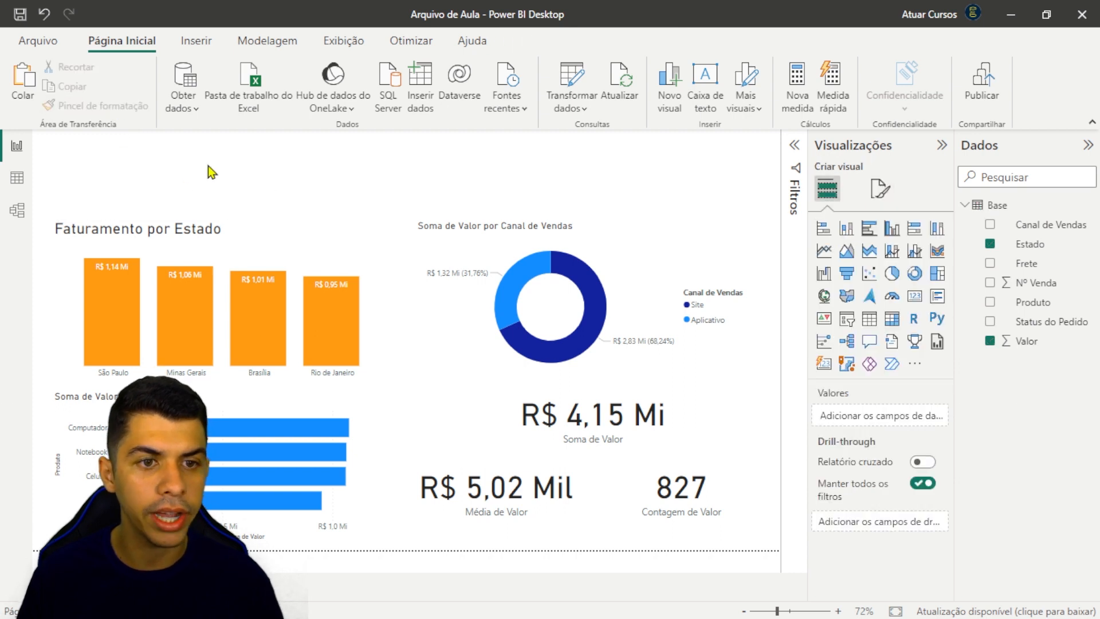
# Copy the formatting of the Faturamento por Estado chart onto the Produto bar chart with the format painter
pyautogui.click(275, 235)
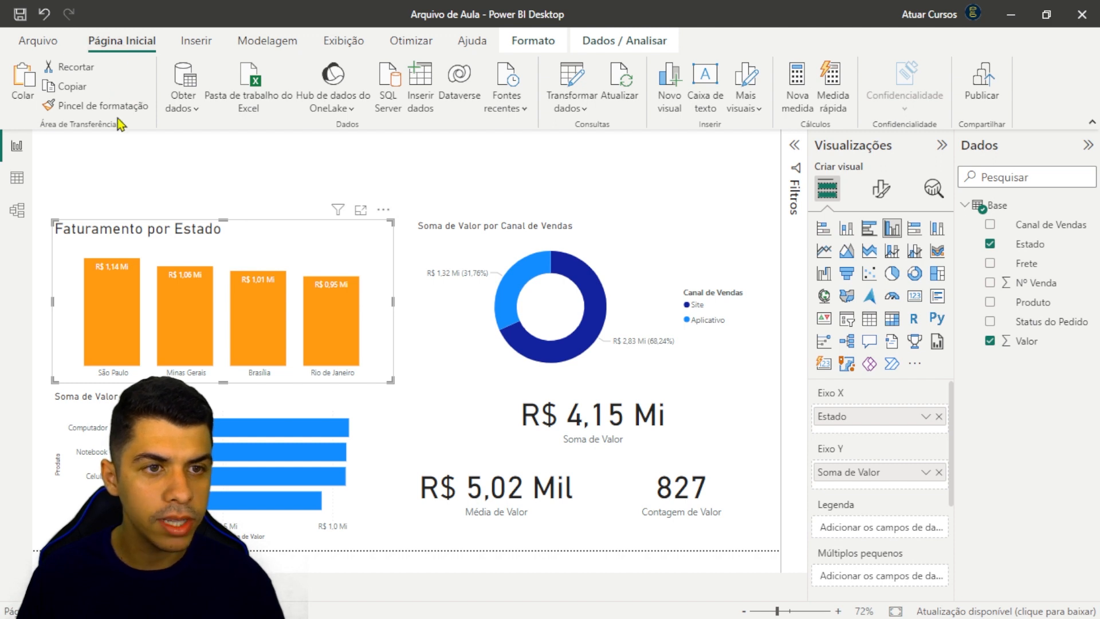
pyautogui.click(105, 105)
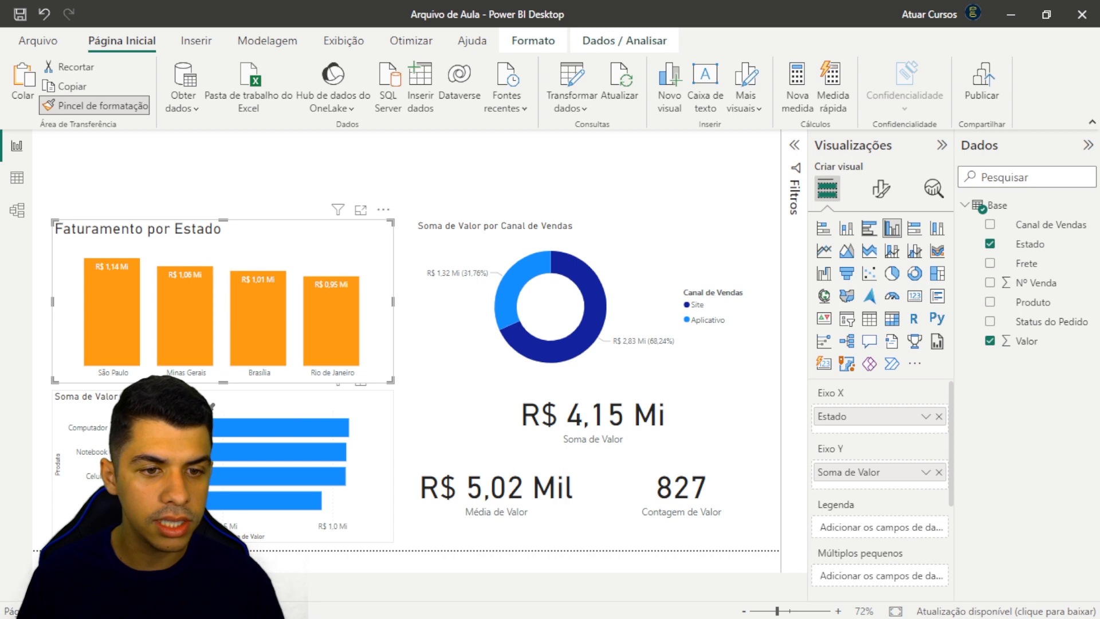
pyautogui.click(211, 406)
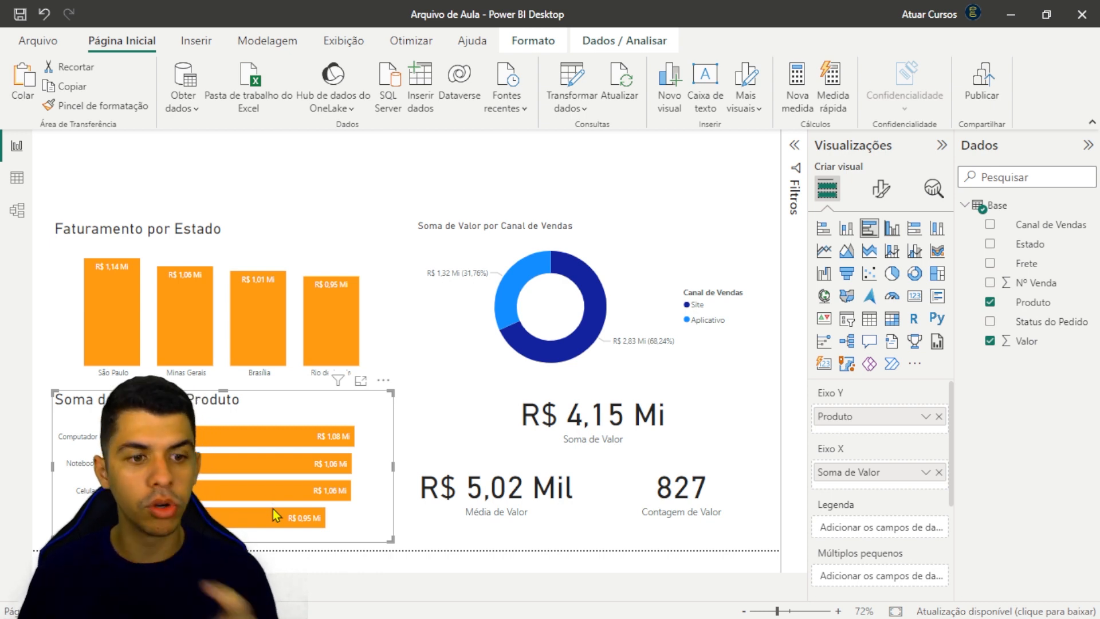
pyautogui.moveTo(263, 464)
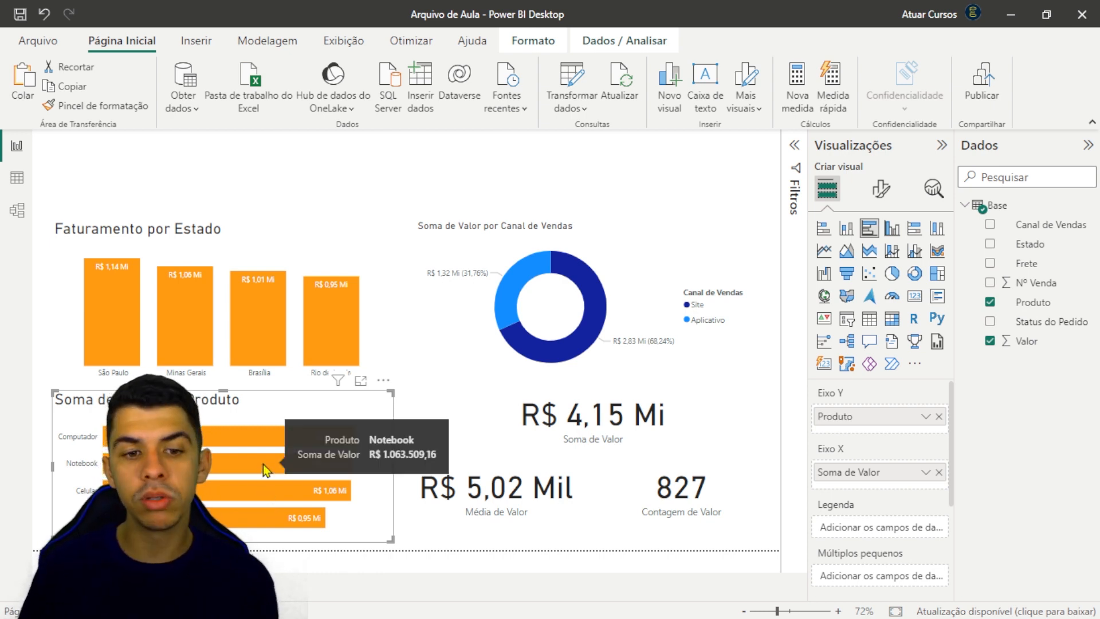
pyautogui.moveTo(250, 433)
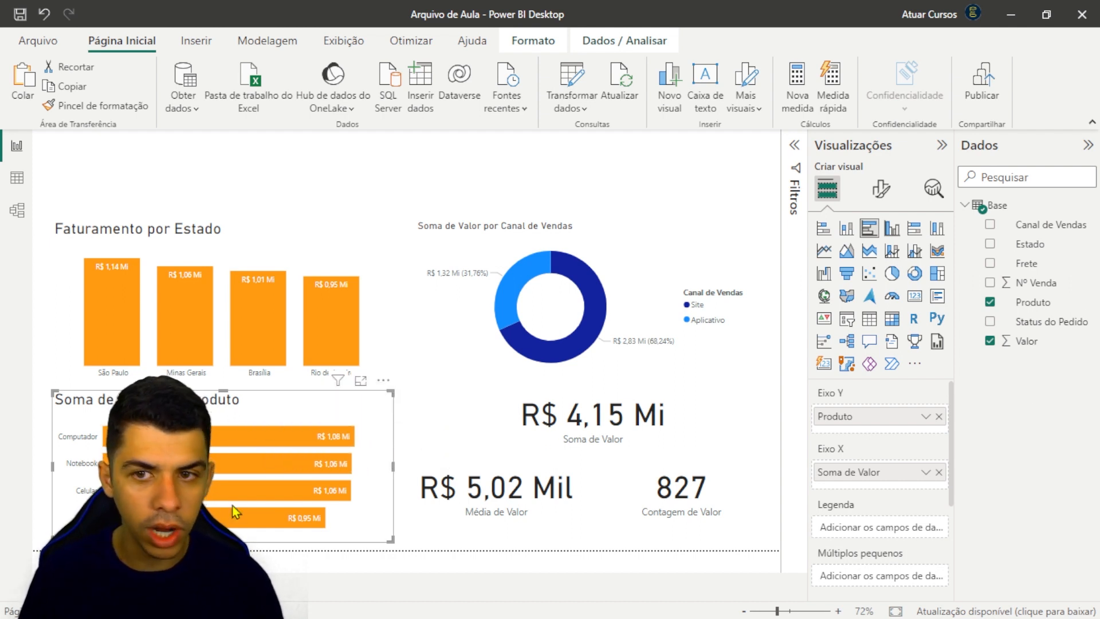
# Change the title text of the Produto bar chart to "Faturamento por Produto"
pyautogui.click(887, 193)
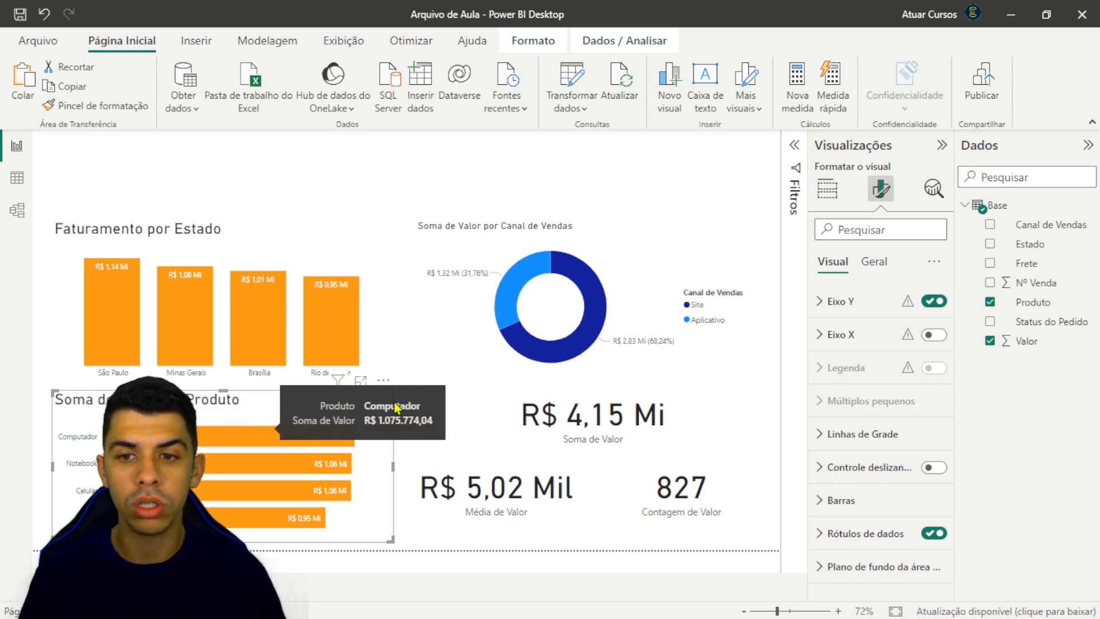
pyautogui.click(871, 262)
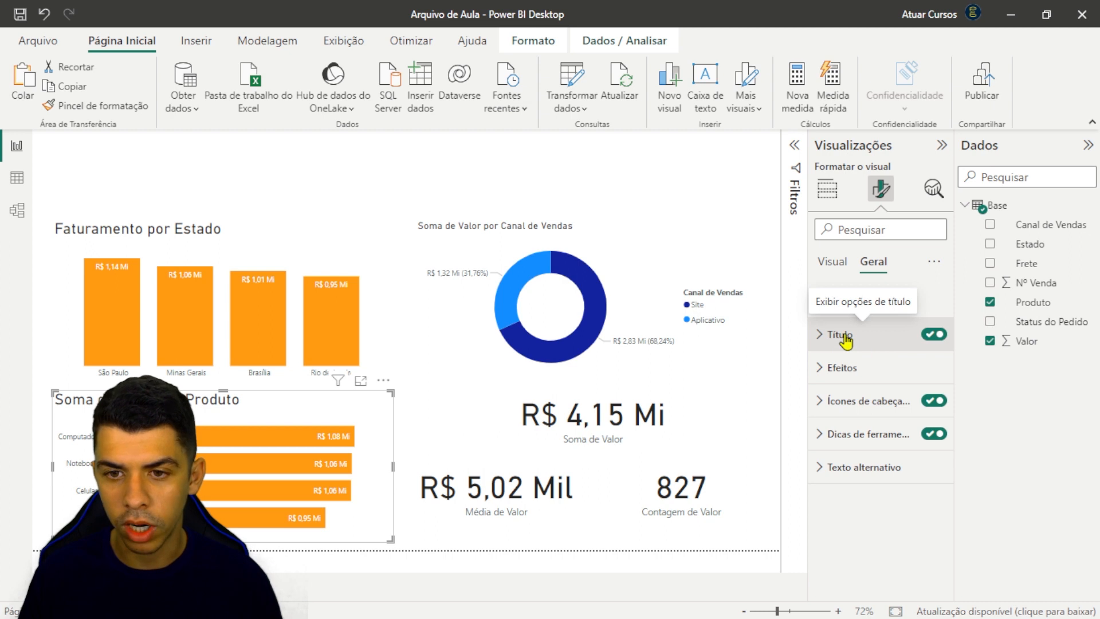
pyautogui.click(842, 336)
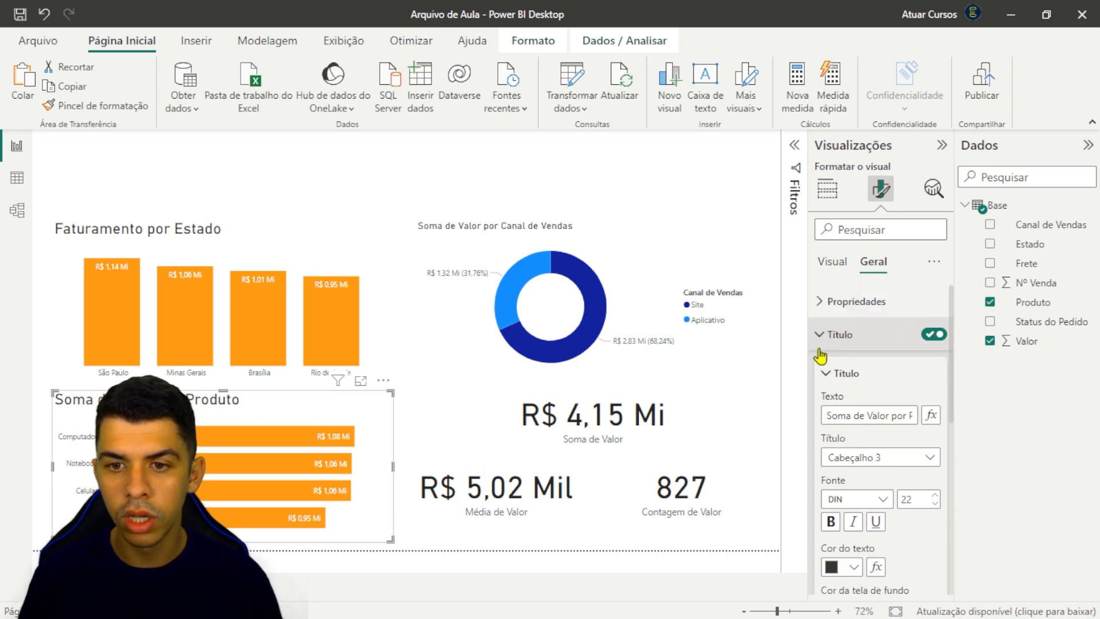
pyautogui.click(904, 416)
pyautogui.moveTo(903, 416); pyautogui.dragTo(760, 423)
pyautogui.press('BackSpace')
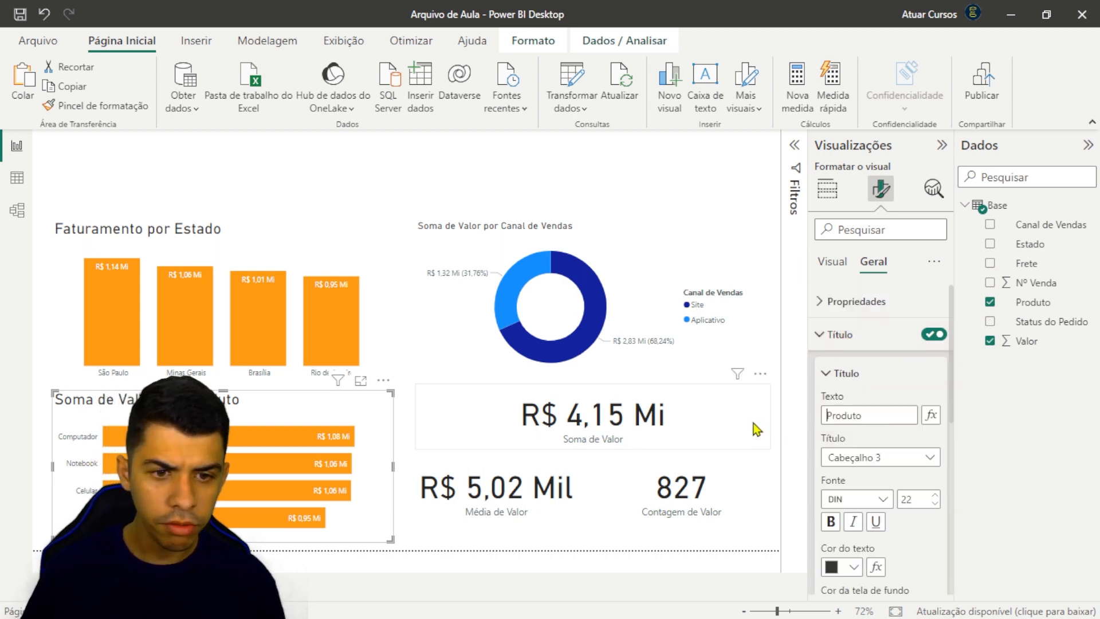
pyautogui.write('Faturamento por Pr')
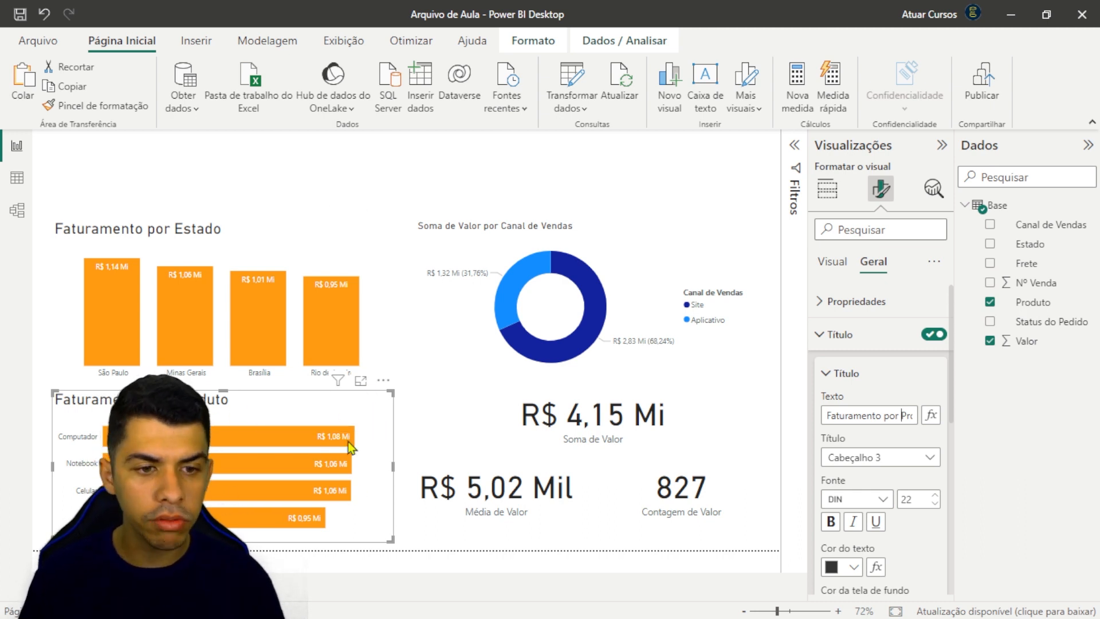
# Copy the Faturamento por Produto chart's formatting onto the Canal de Vendas donut with the format painter
pyautogui.click(101, 105)
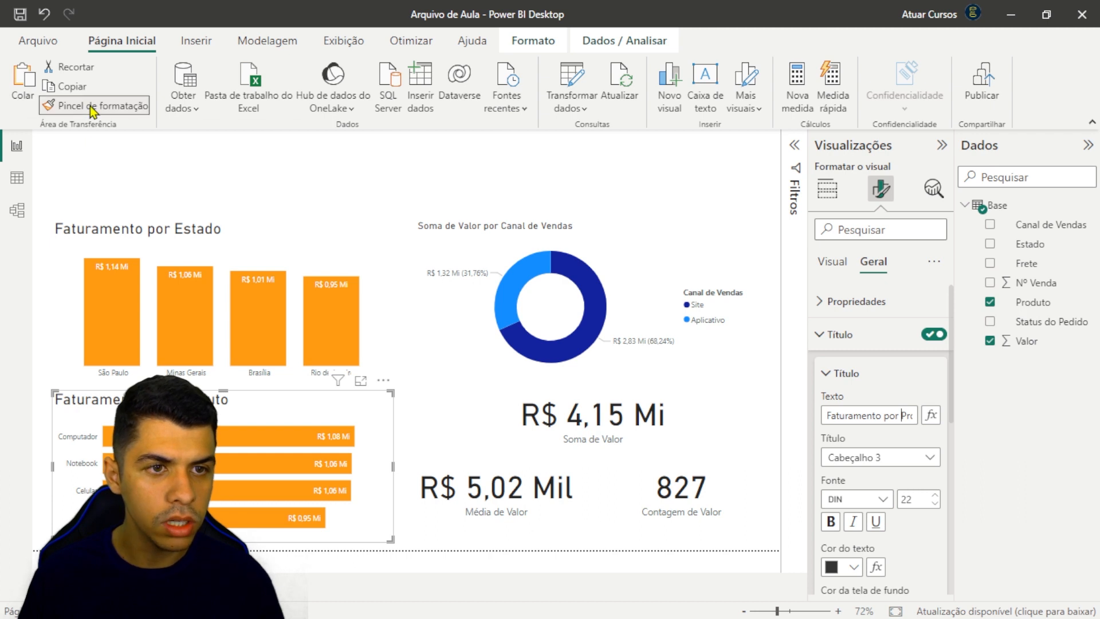
pyautogui.click(642, 256)
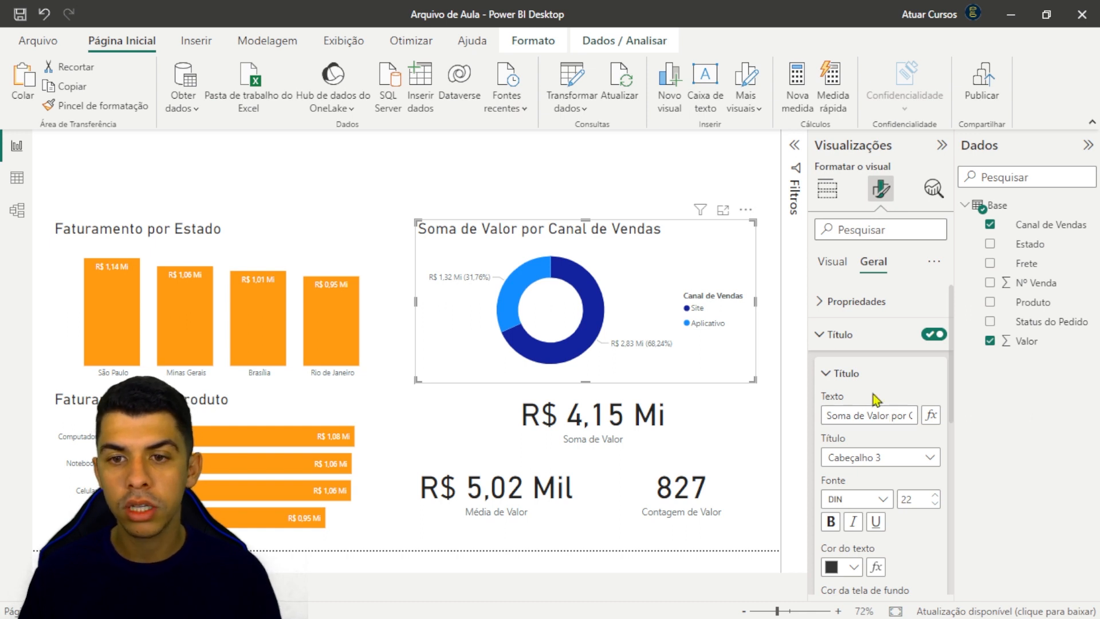
pyautogui.click(836, 332)
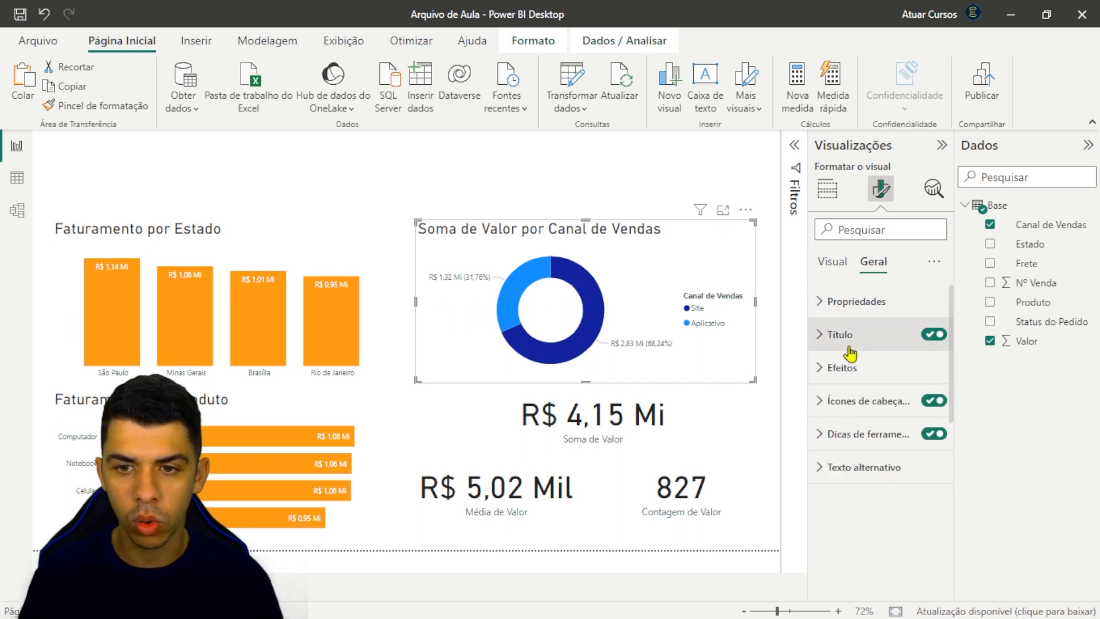
# Color the Canal de Vendas donut's Site slice with the recent orange and the Aplicativo slice with a lighter theme orange
pyautogui.click(837, 269)
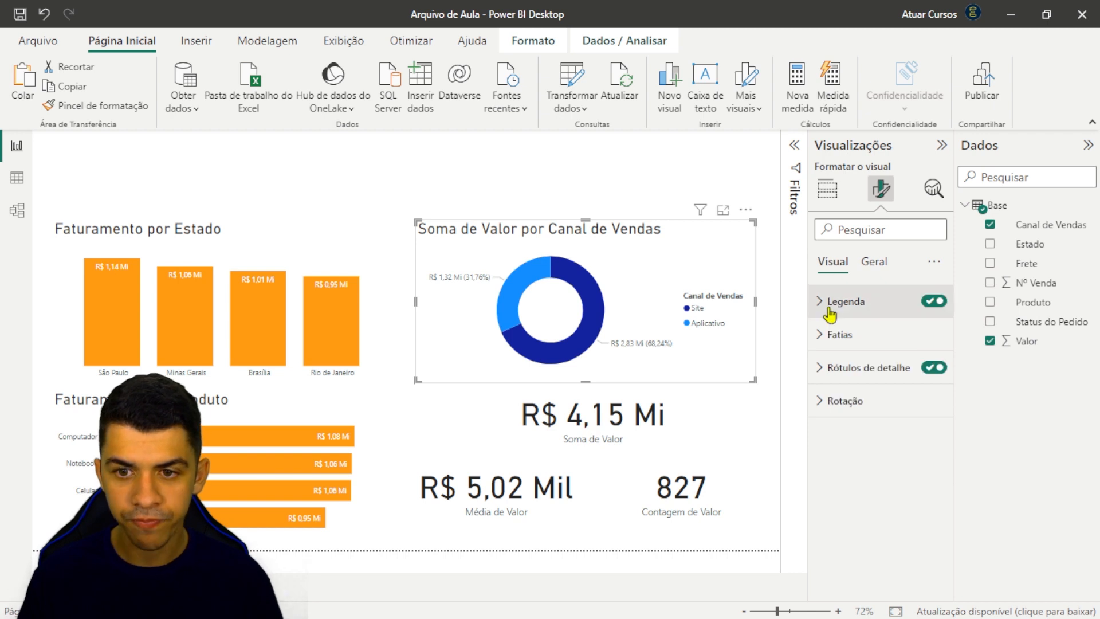
pyautogui.click(843, 338)
pyautogui.click(857, 417)
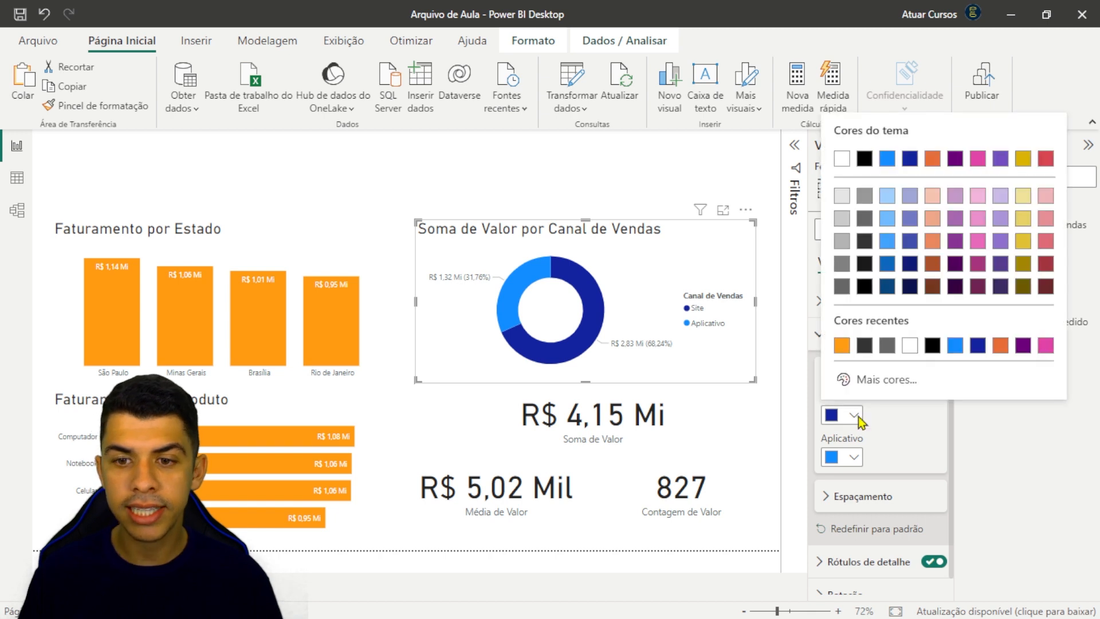
pyautogui.click(845, 350)
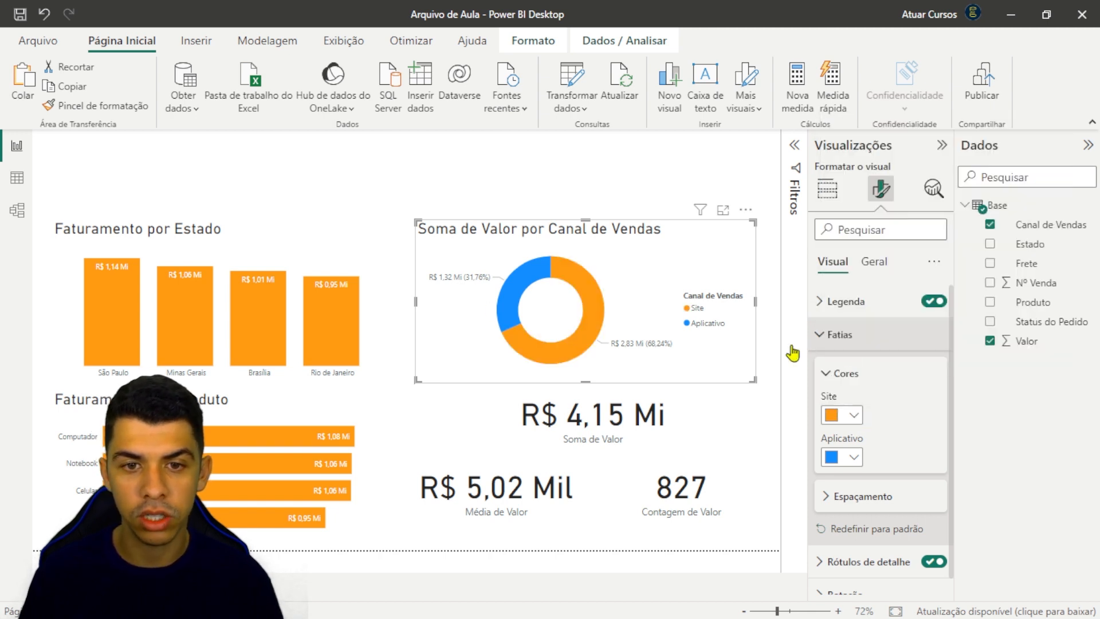
pyautogui.click(854, 460)
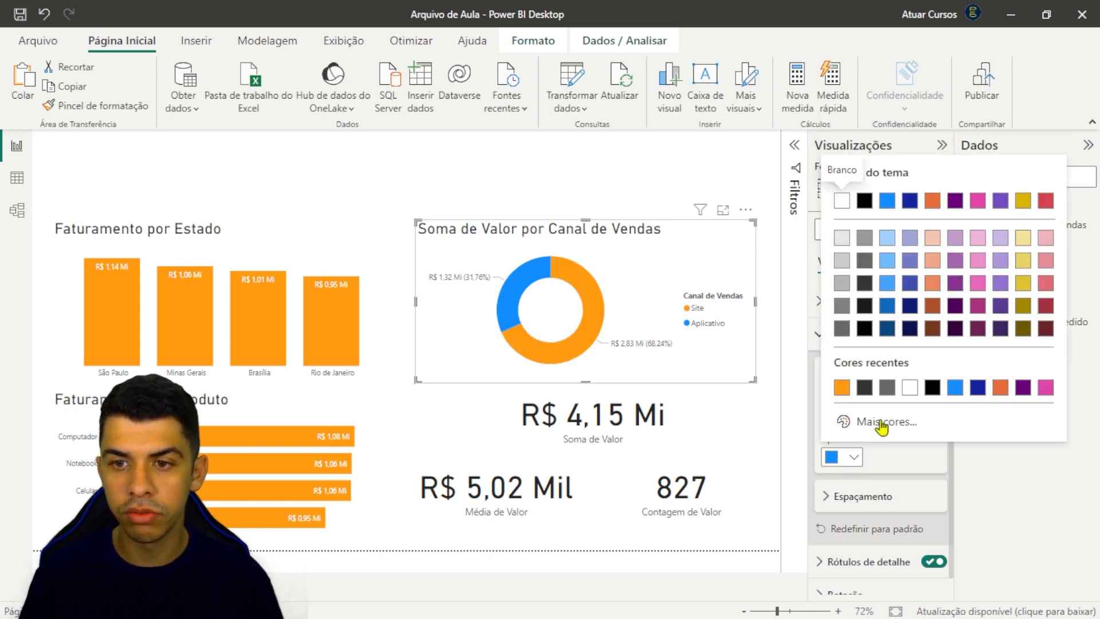
pyautogui.click(932, 260)
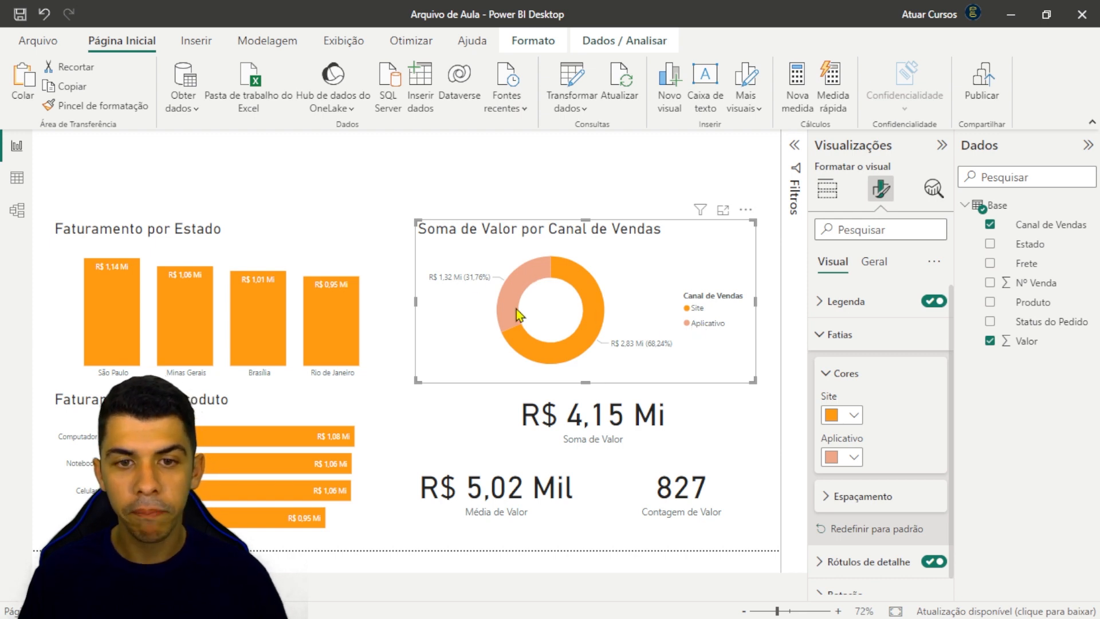
pyautogui.click(838, 336)
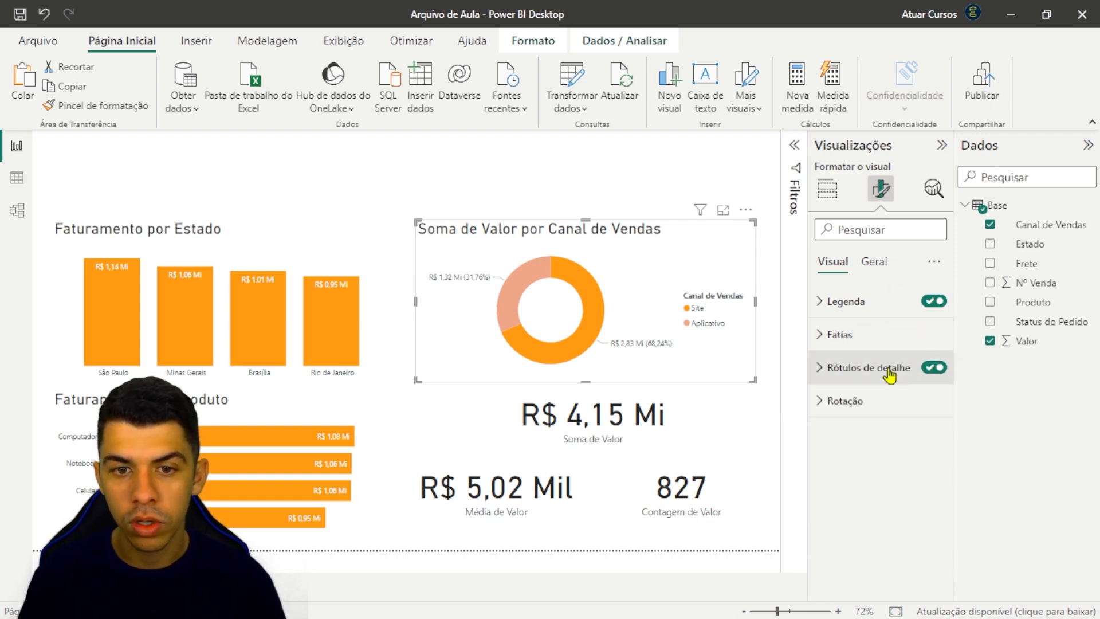
# Change the title text of the Canal de Vendas donut to "Faturamento por Canal de Vendas"
pyautogui.click(873, 269)
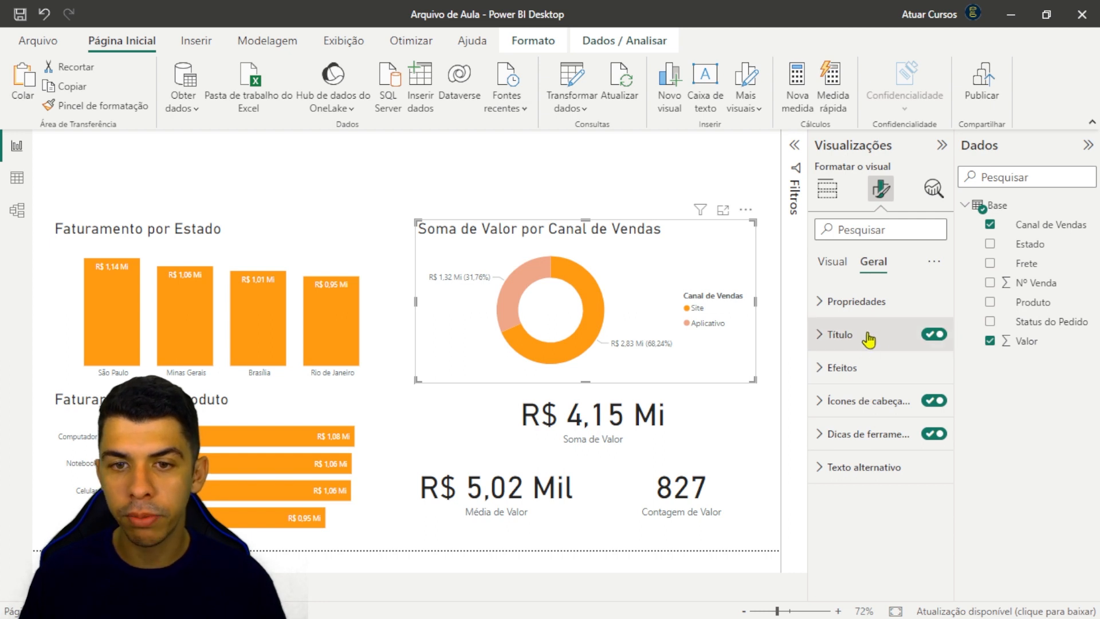
pyautogui.click(869, 338)
pyautogui.moveTo(895, 420); pyautogui.dragTo(828, 420)
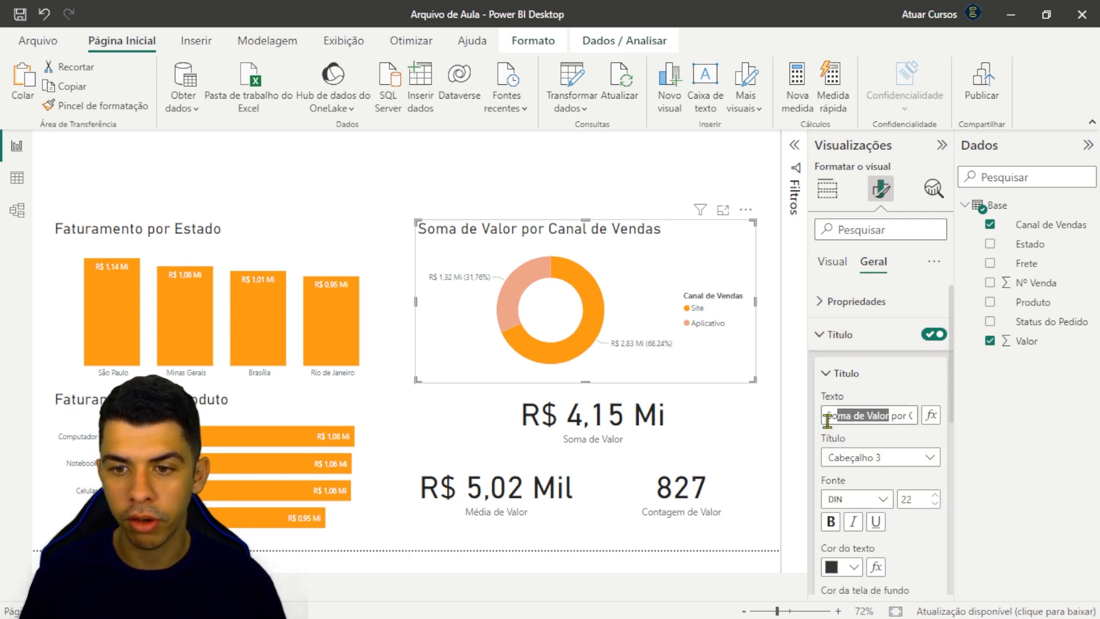
pyautogui.write('Faturamento por Ca')
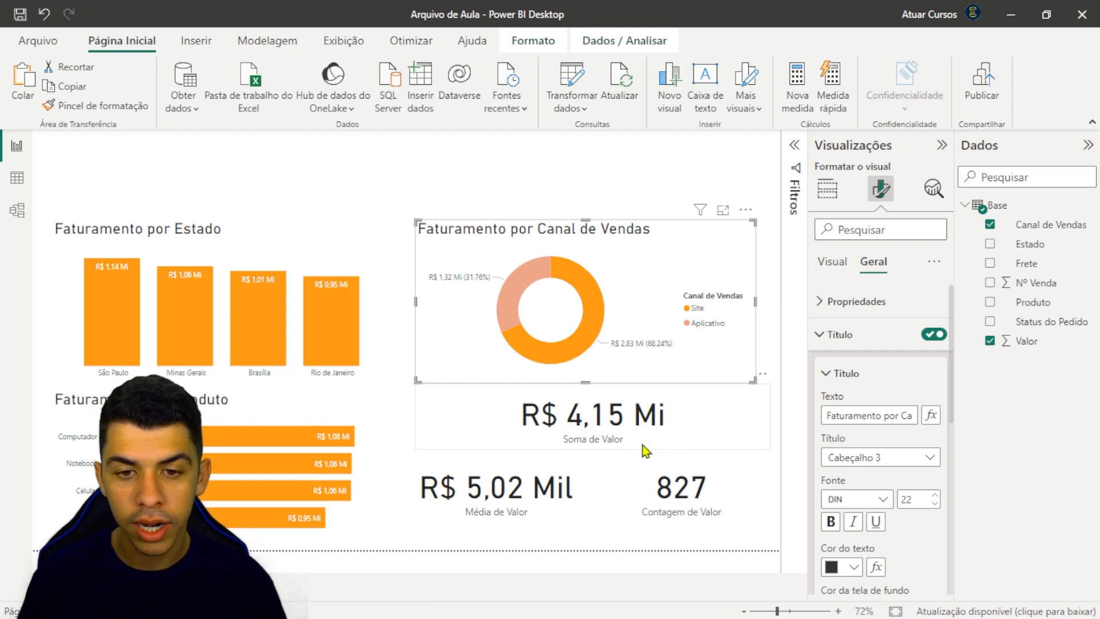
# Review the callout value formatting of the Soma de Valor card and open the options of its Soma de Valor field
pyautogui.click(659, 421)
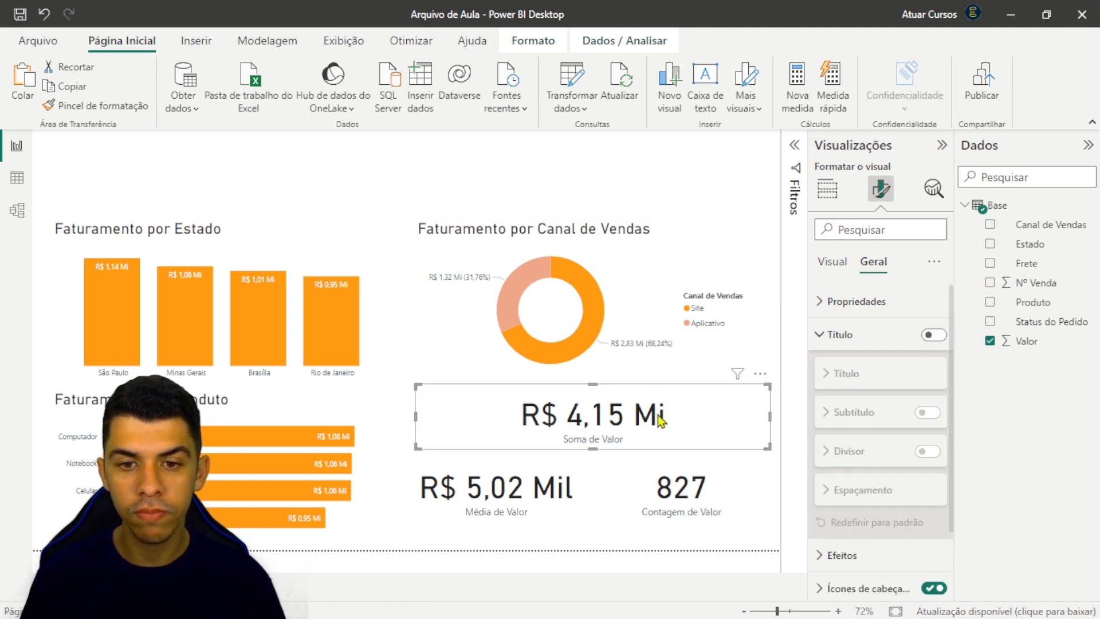
pyautogui.click(833, 265)
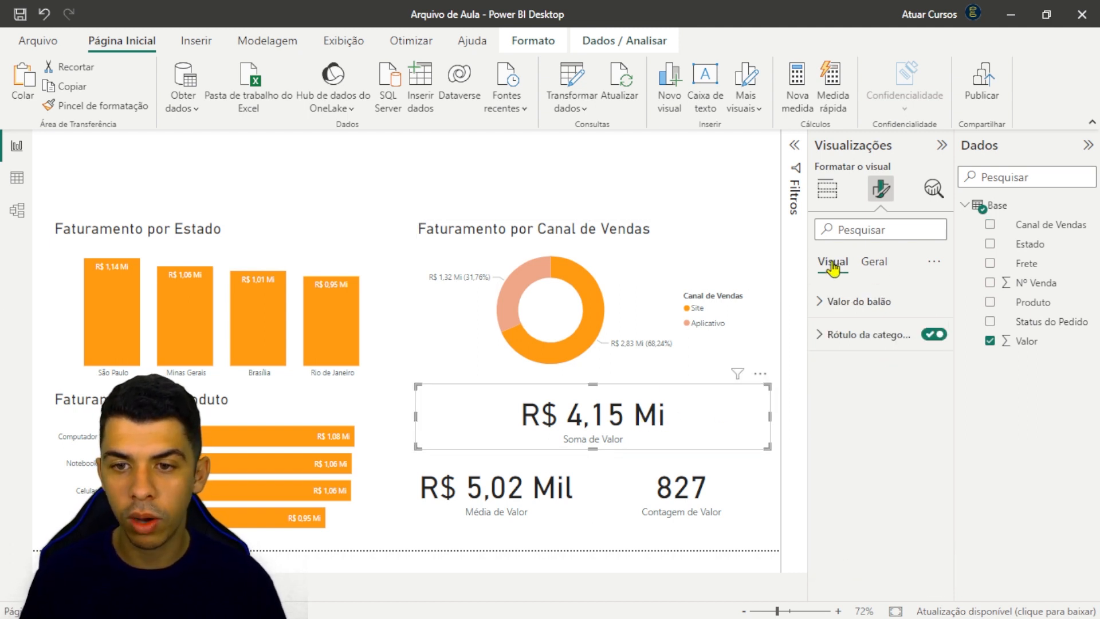
pyautogui.click(851, 304)
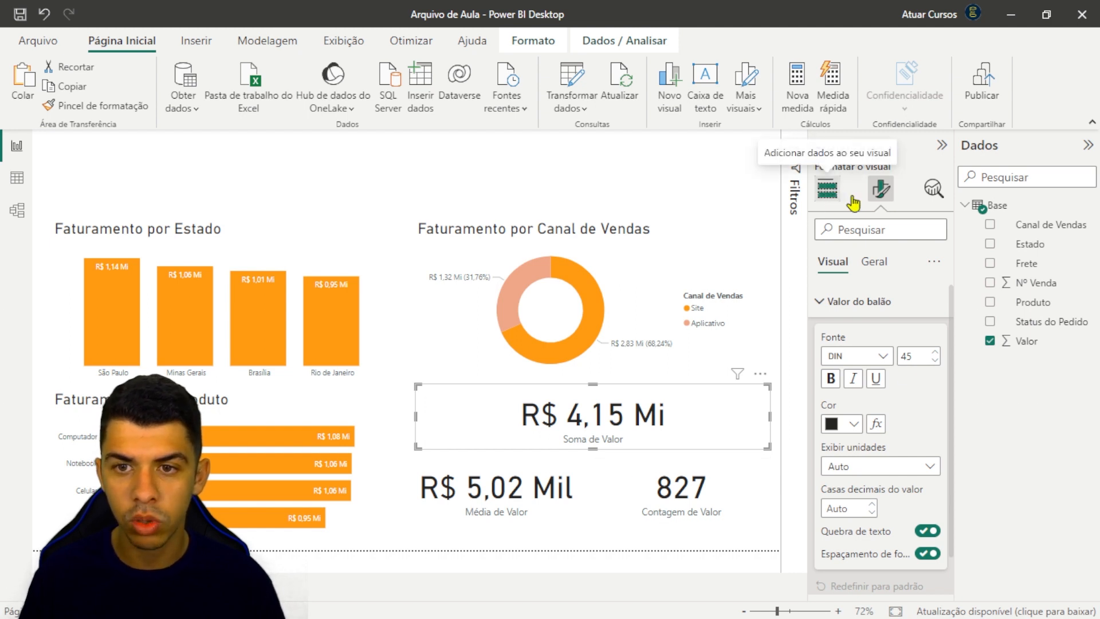
pyautogui.click(827, 189)
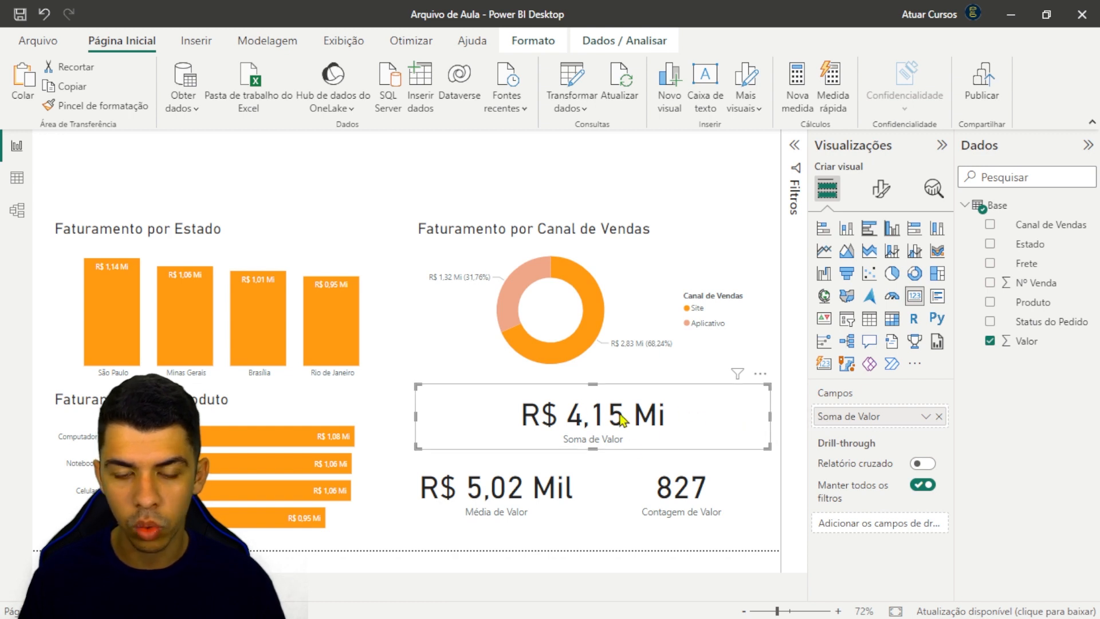
pyautogui.click(926, 416)
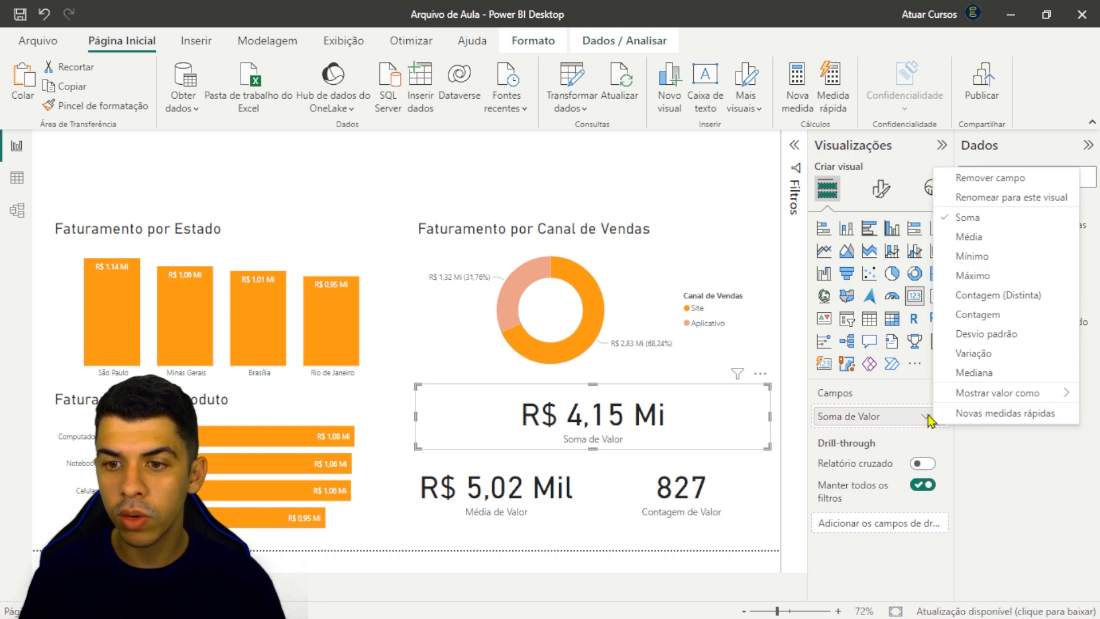